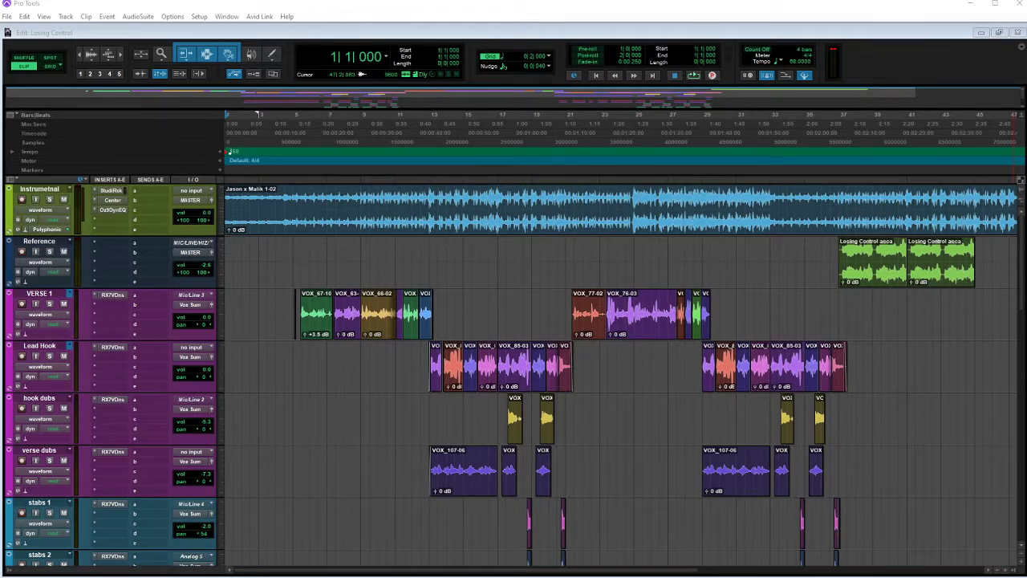
# Review the RX 7 Voice De-noise settings on the VERSE 1 track and close the plug-in
pyautogui.click(113, 295)
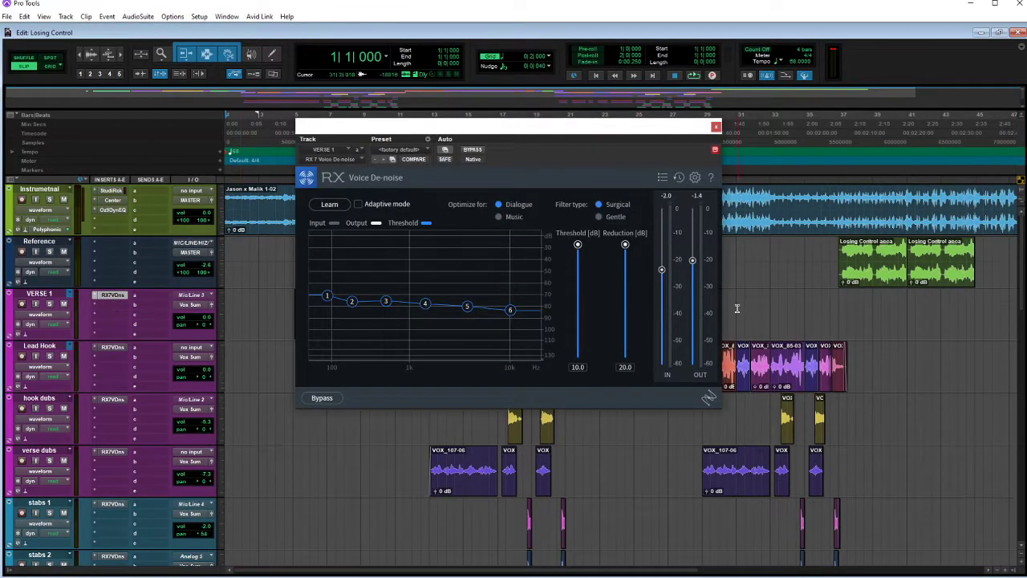
pyautogui.click(716, 126)
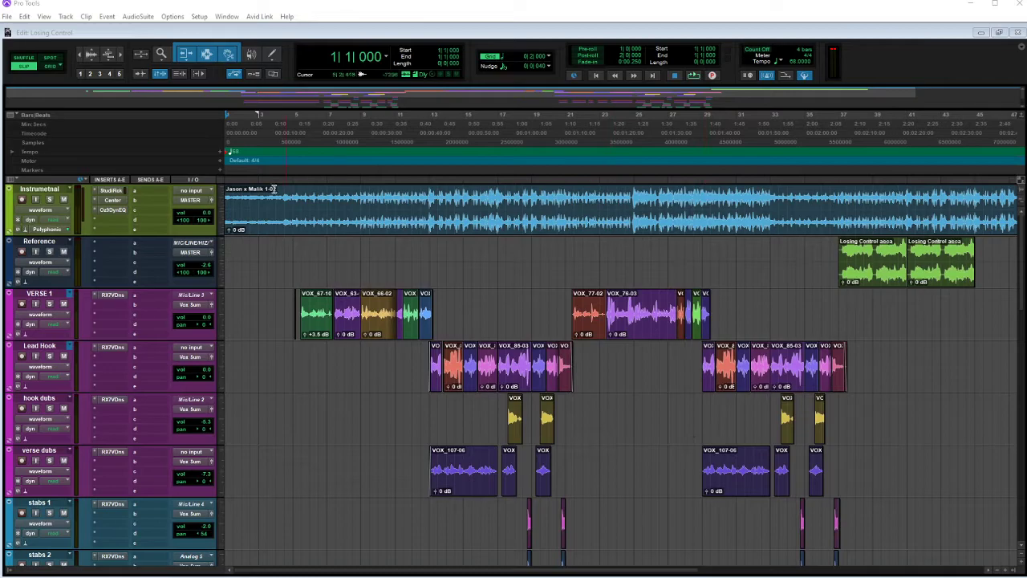
pyautogui.click(605, 75)
# Insert the Antares Auto-Key plug-in on the instrumental track and play the song so it can detect the key
pyautogui.click(111, 230)
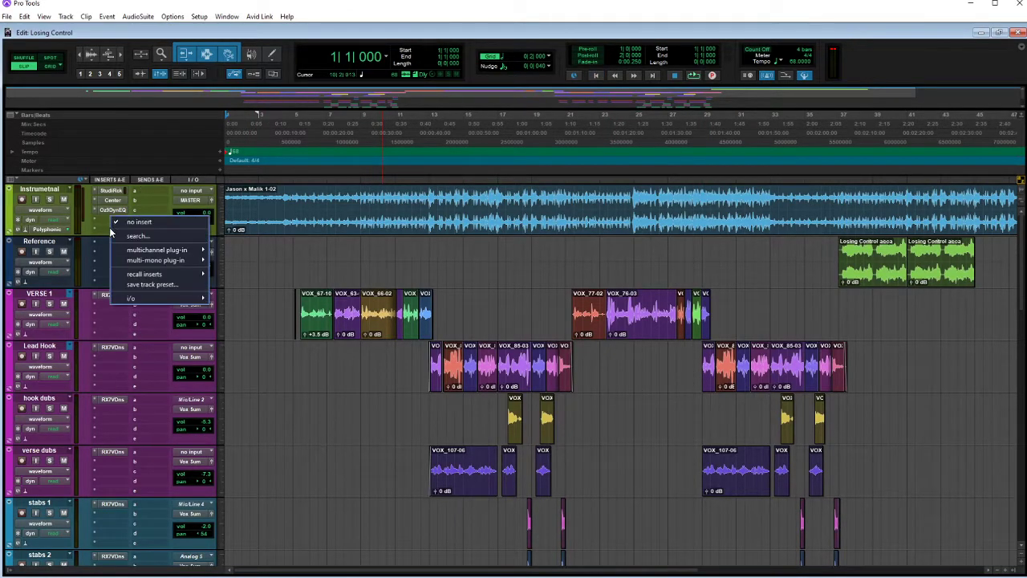
pyautogui.moveTo(134, 251)
pyautogui.moveTo(258, 263)
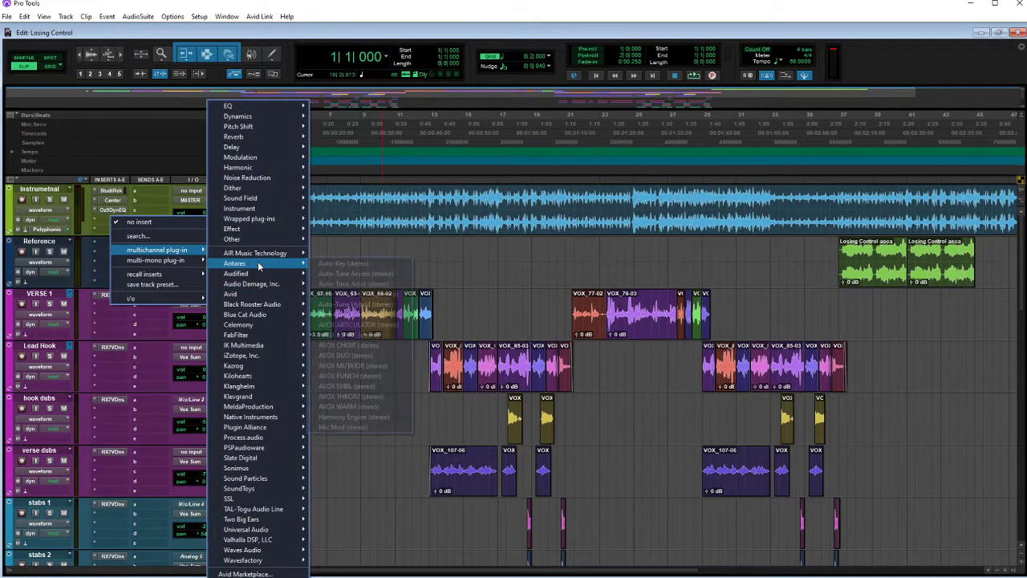
pyautogui.click(345, 275)
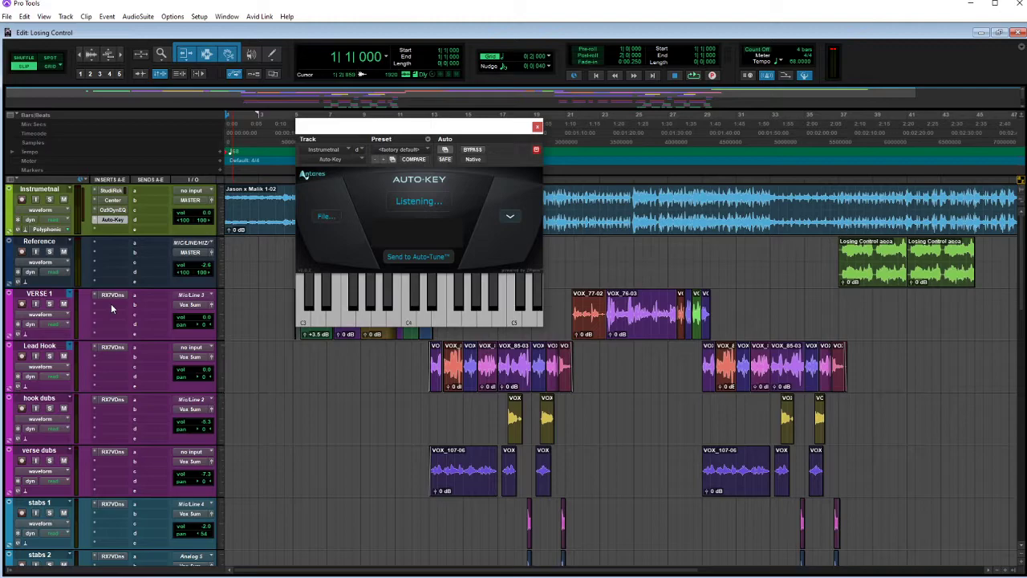
pyautogui.press('space')
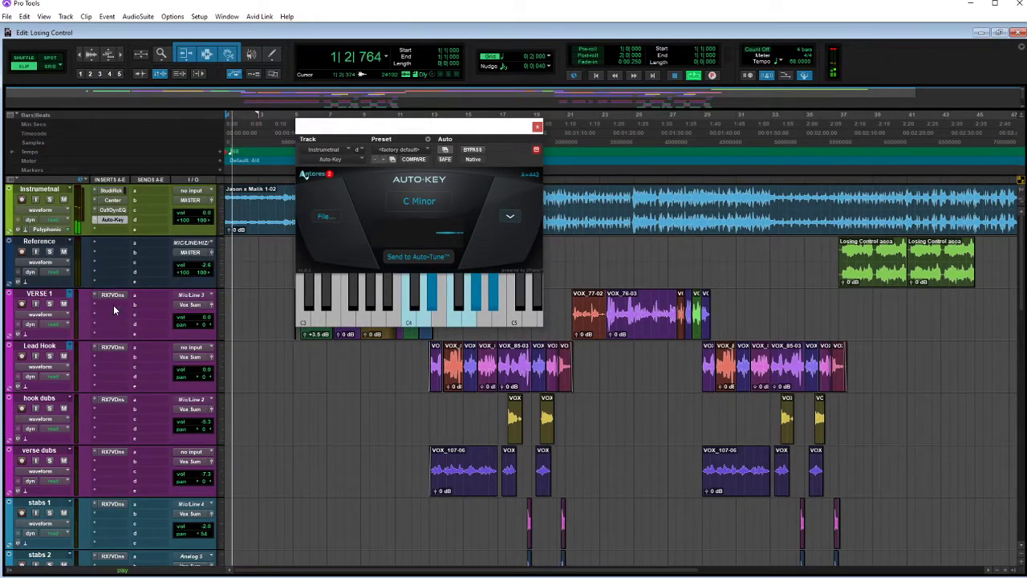
# Insert the mono Antares Auto-Tune EFX AAX plug-in on the VERSE 1 track below the de-noiser
pyautogui.click(115, 305)
pyautogui.moveTo(145, 335)
pyautogui.moveTo(232, 285)
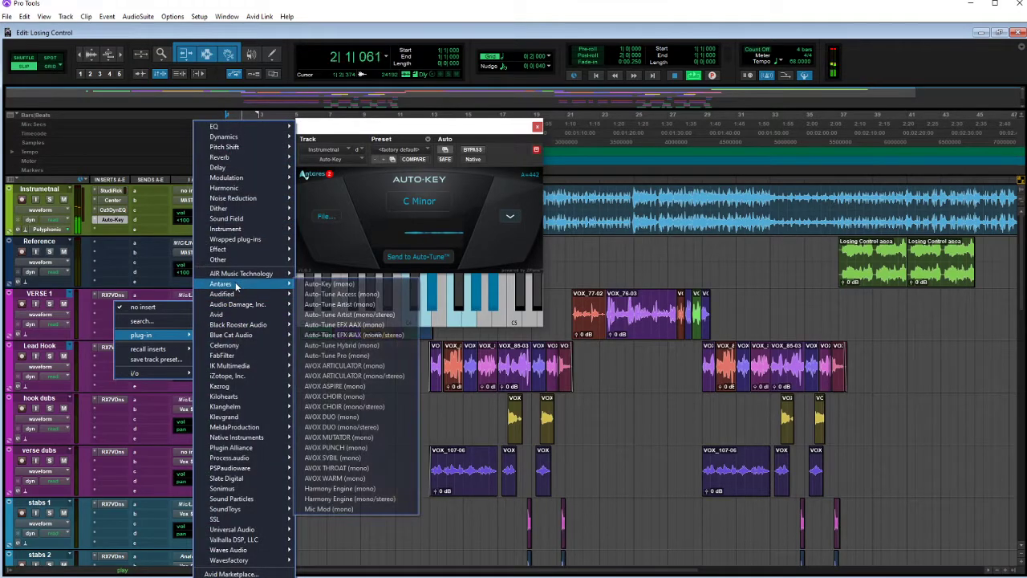
pyautogui.click(353, 325)
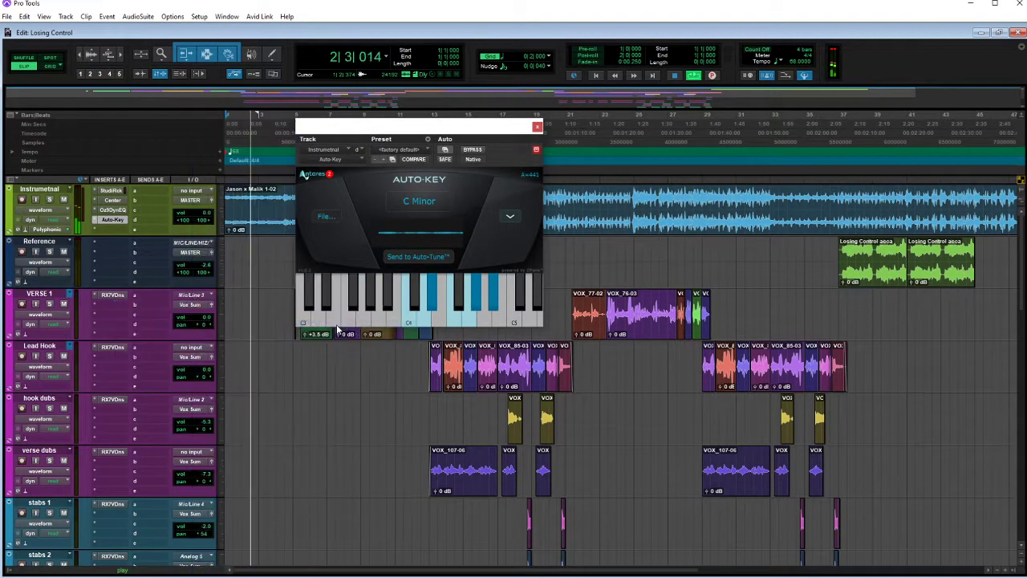
# Send the key detected by Auto-Key to Auto-Tune and close the Auto-Key plug-in
pyautogui.moveTo(417, 138); pyautogui.dragTo(507, 175)
pyautogui.click(114, 221)
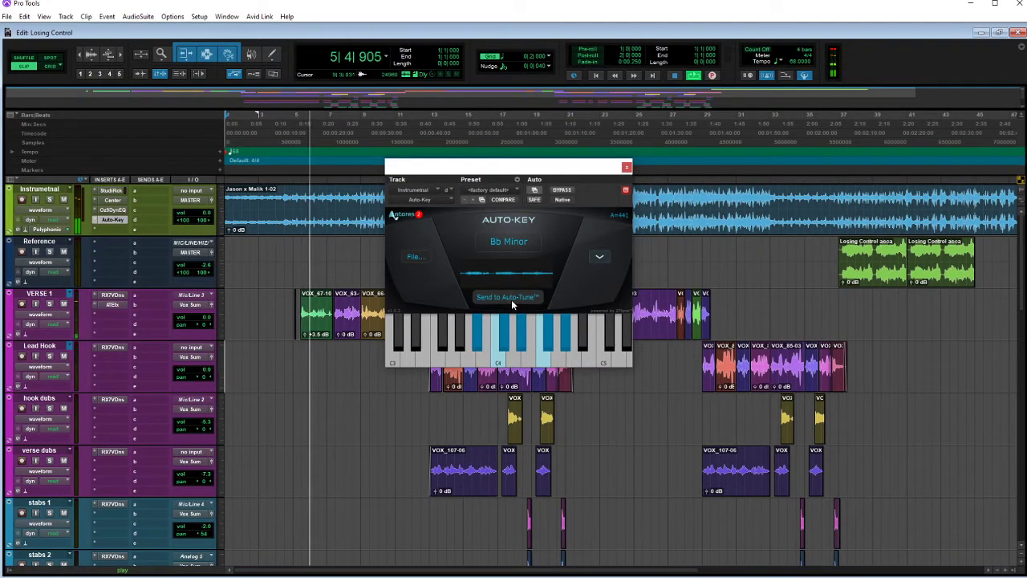
pyautogui.click(627, 168)
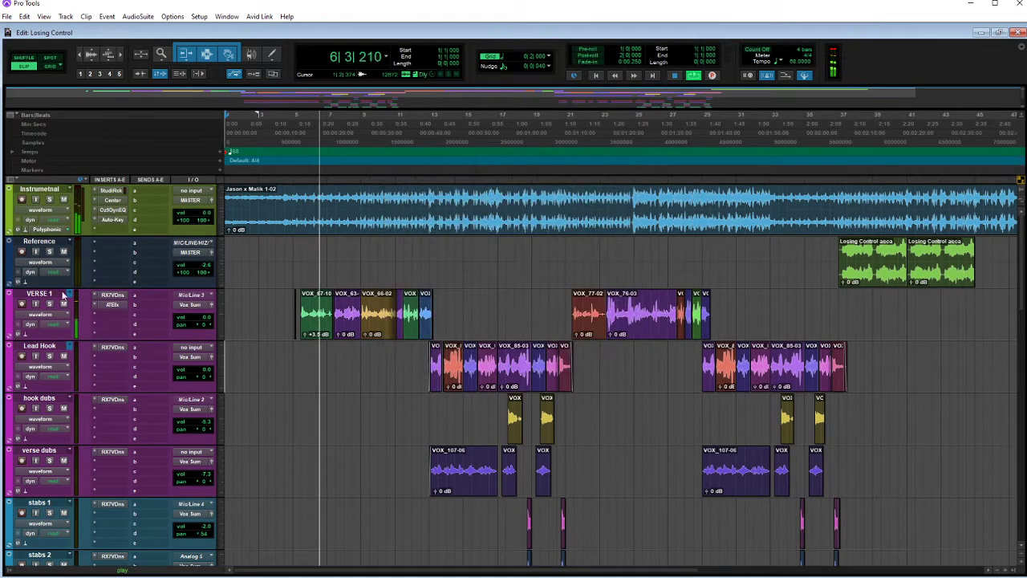
# Open Auto-Tune EFX+ on the VERSE 1 track and set its input type to Low Male
pyautogui.click(112, 305)
pyautogui.moveTo(433, 313); pyautogui.dragTo(437, 345)
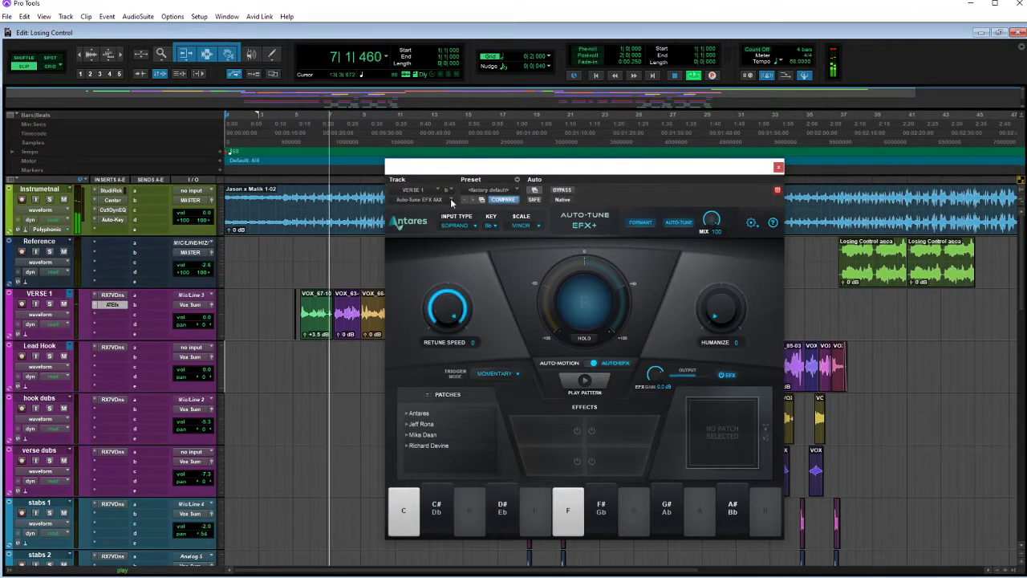
pyautogui.click(475, 227)
pyautogui.click(470, 261)
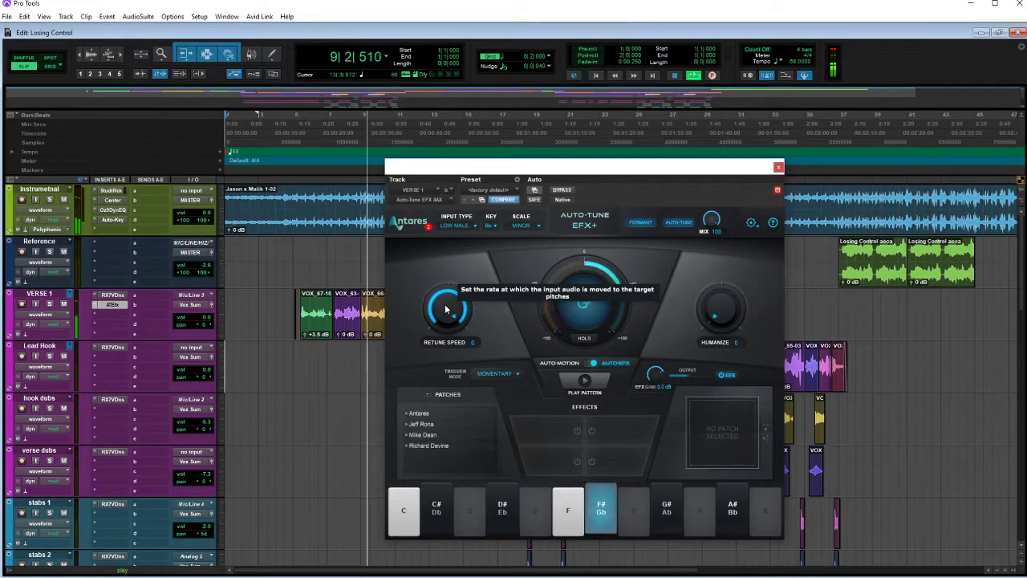
# Set Auto-Tune's Retune Speed to 26 and Humanize to 14, stop playback, and close the plug-in
pyautogui.moveTo(445, 304); pyautogui.dragTo(443, 375)
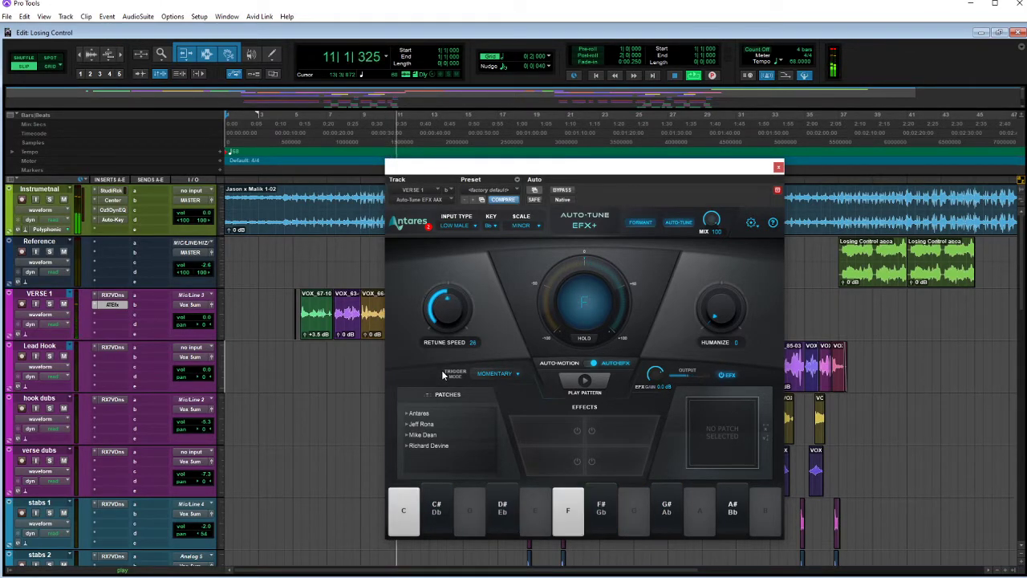
pyautogui.moveTo(719, 309); pyautogui.dragTo(718, 301)
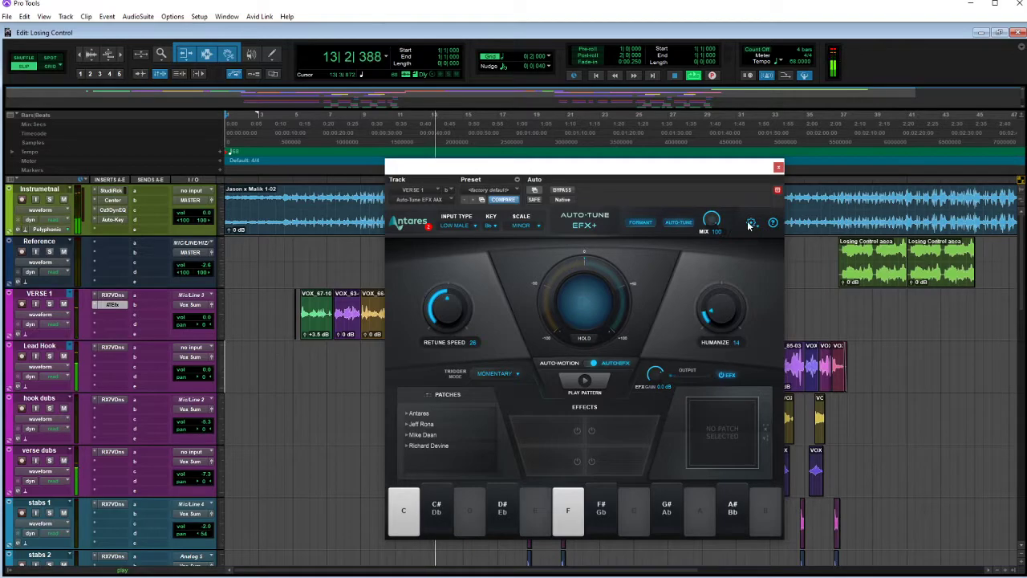
pyautogui.press('space')
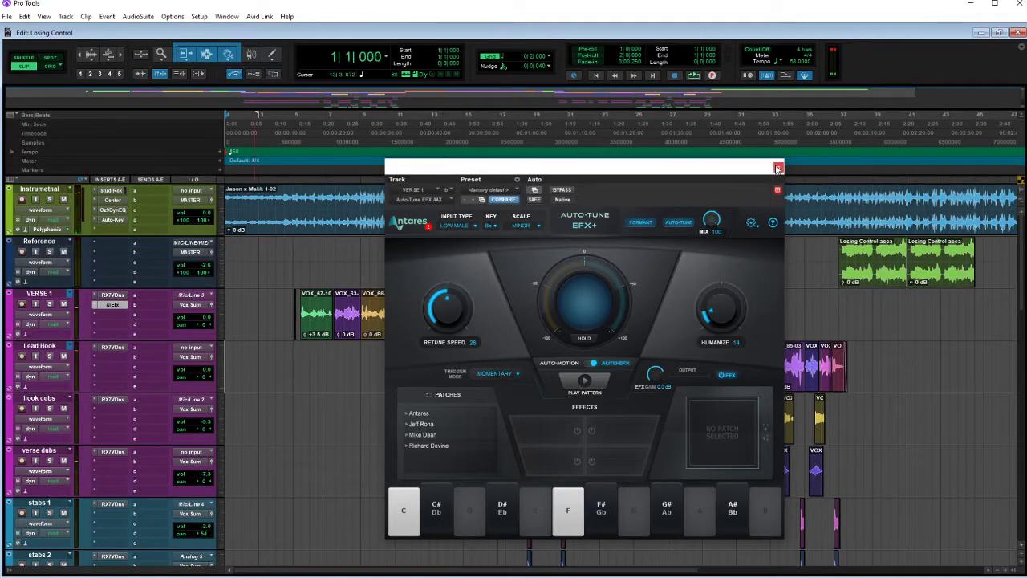
pyautogui.click(778, 167)
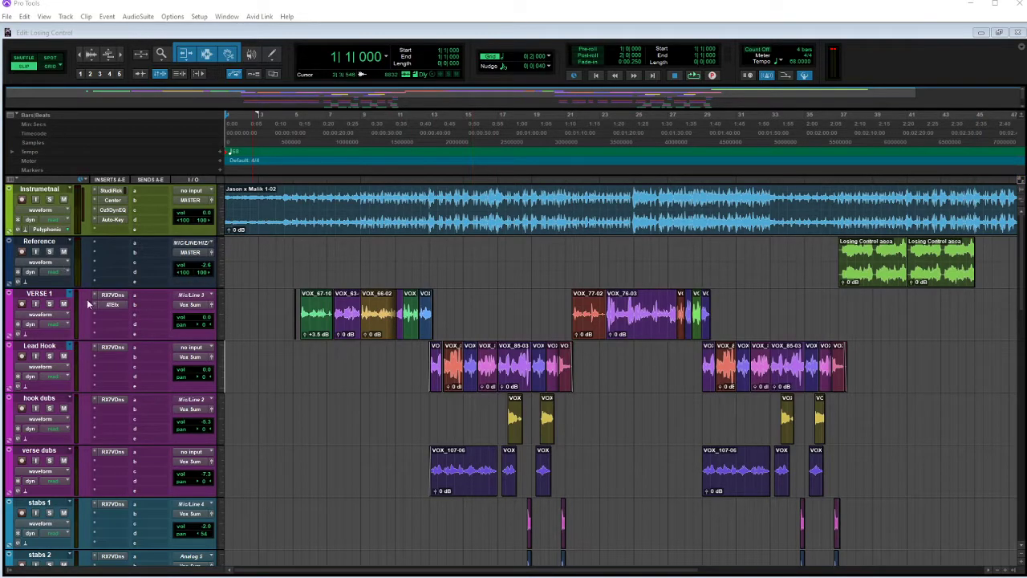
# Copy the Auto-Tune EFX insert from VERSE 1 to Lead Hook, hook dubs, verse dubs and the stabs tracks, including their duplicates
pyautogui.moveTo(115, 362); pyautogui.dragTo(114, 359)
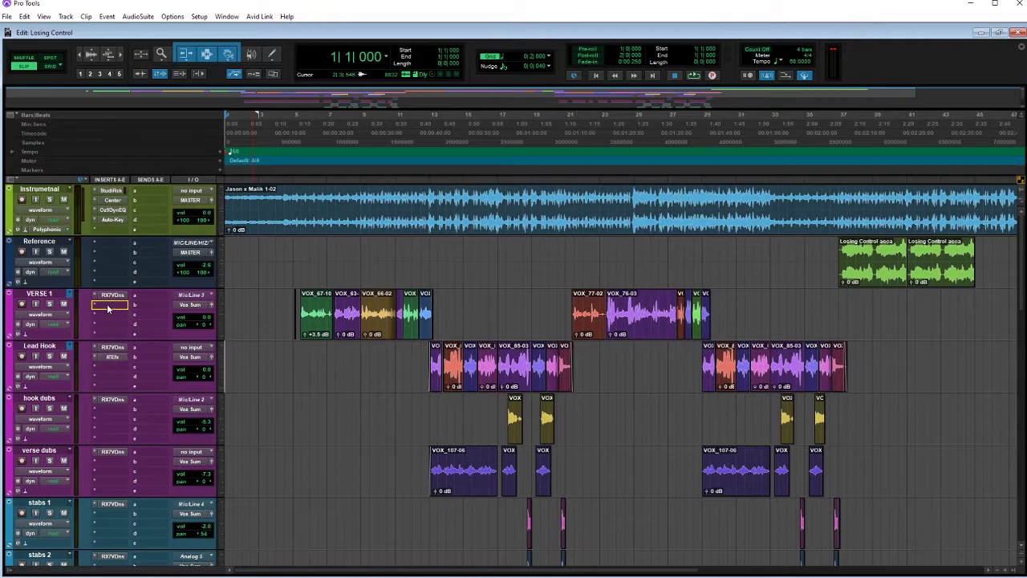
pyautogui.scroll(-2, 117, 321)
pyautogui.moveTo(112, 252); pyautogui.dragTo(117, 360)
pyautogui.moveTo(119, 410); pyautogui.dragTo(119, 466)
pyautogui.scroll(-1, 127, 403)
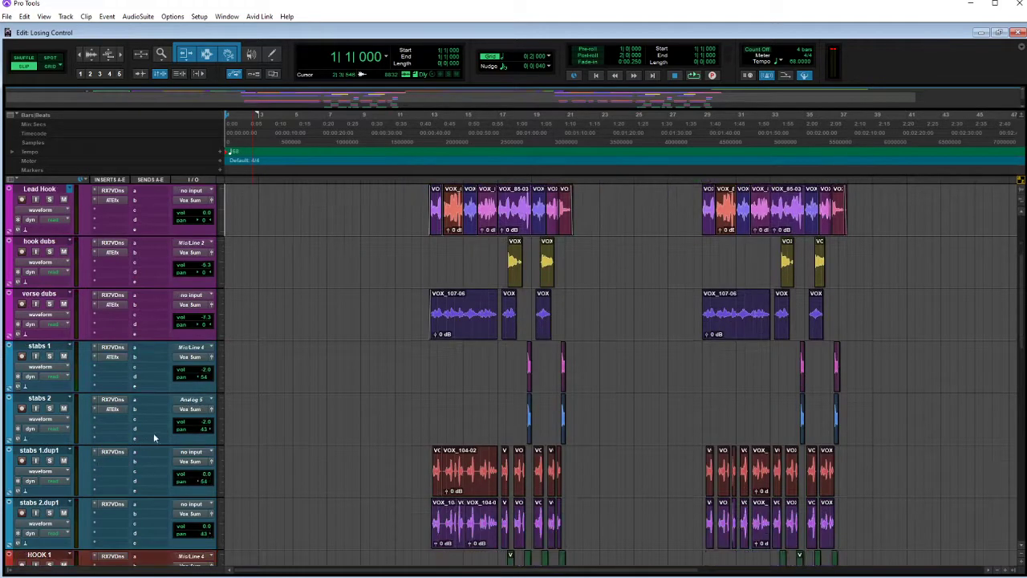
pyautogui.moveTo(115, 411); pyautogui.dragTo(114, 516)
pyautogui.scroll(-2, 161, 461)
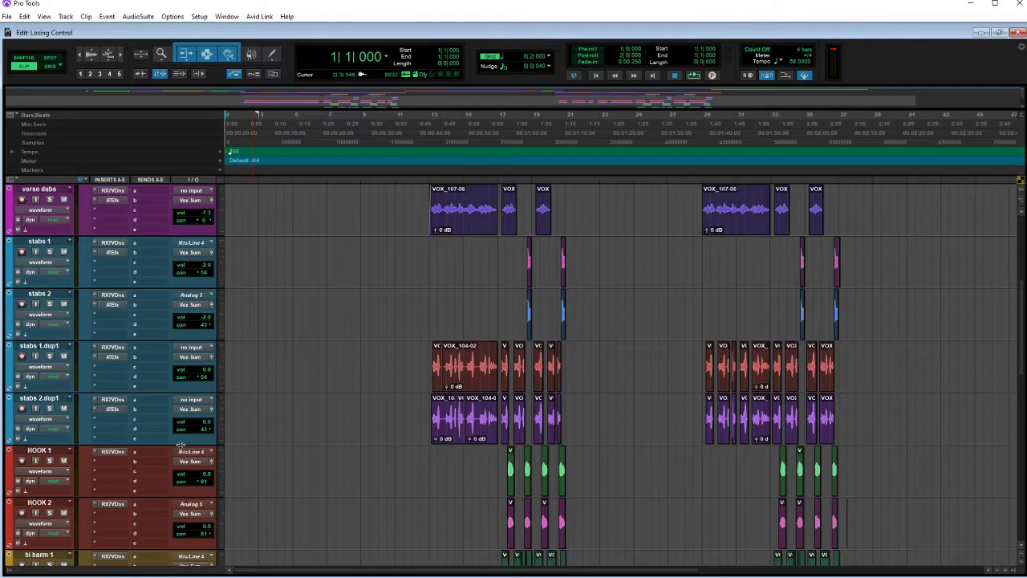
# Copy the Auto-Tune EFX insert to the HOOK 1, HOOK 2 and hi harm 1 tracks
pyautogui.moveTo(116, 429); pyautogui.dragTo(112, 461)
pyautogui.scroll(-1, 113, 461)
pyautogui.moveTo(109, 409); pyautogui.dragTo(113, 466)
pyautogui.scroll(-1, 117, 461)
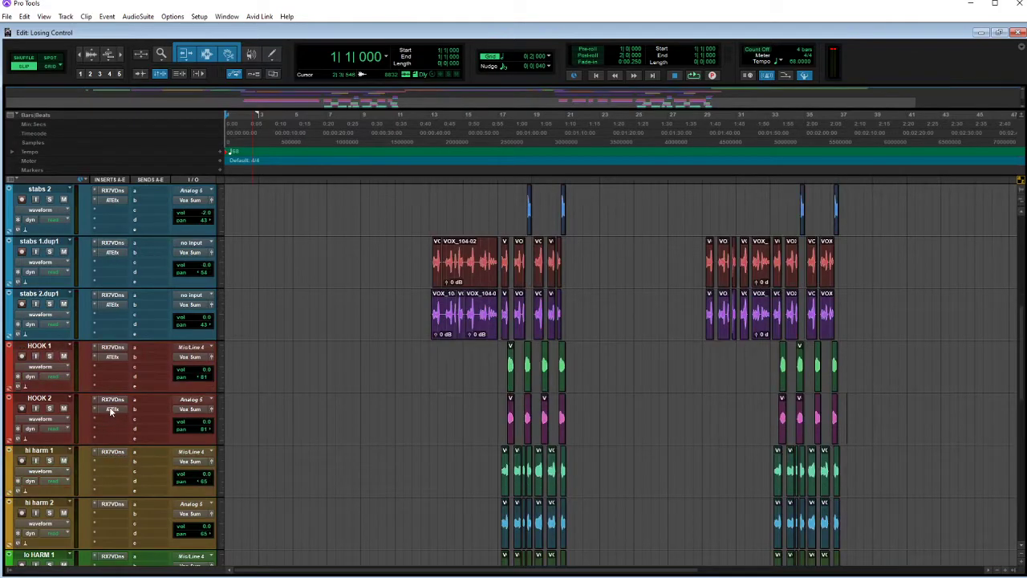
pyautogui.moveTo(111, 411); pyautogui.dragTo(114, 466)
pyautogui.scroll(-1, 114, 466)
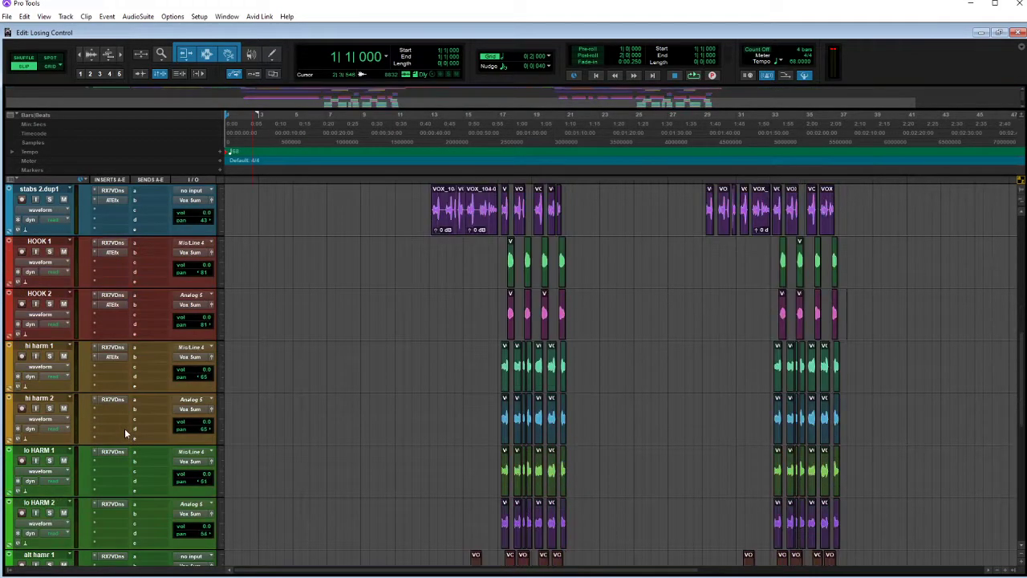
# Copy the Auto-Tune EFX insert to hi harm 2, both lo HARM tracks and both alternate harmony tracks
pyautogui.moveTo(111, 356); pyautogui.dragTo(118, 461)
pyautogui.scroll(-1, 118, 462)
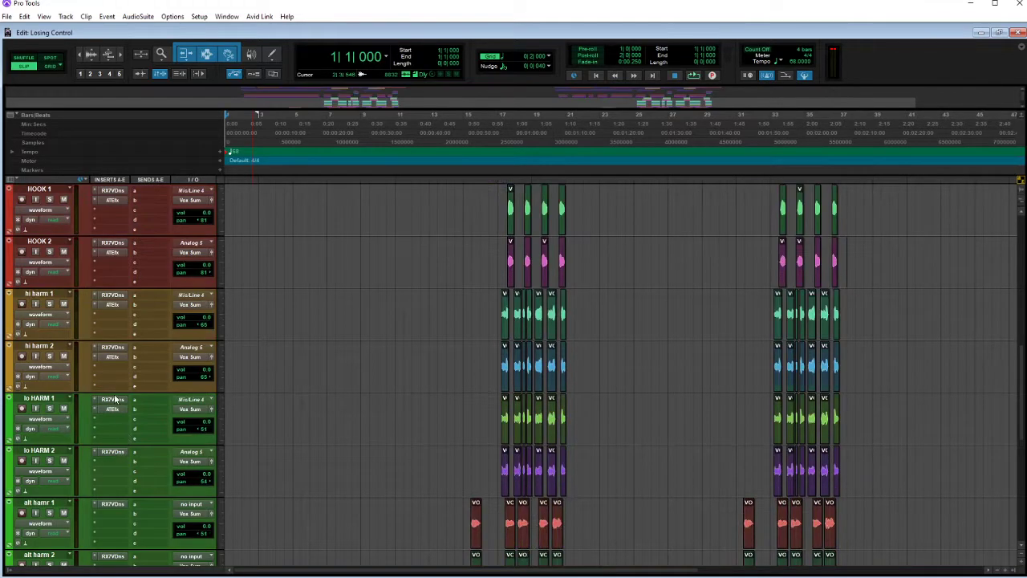
pyautogui.moveTo(110, 411); pyautogui.dragTo(117, 512)
pyautogui.scroll(-2, 118, 464)
pyautogui.moveTo(112, 408); pyautogui.dragTo(116, 462)
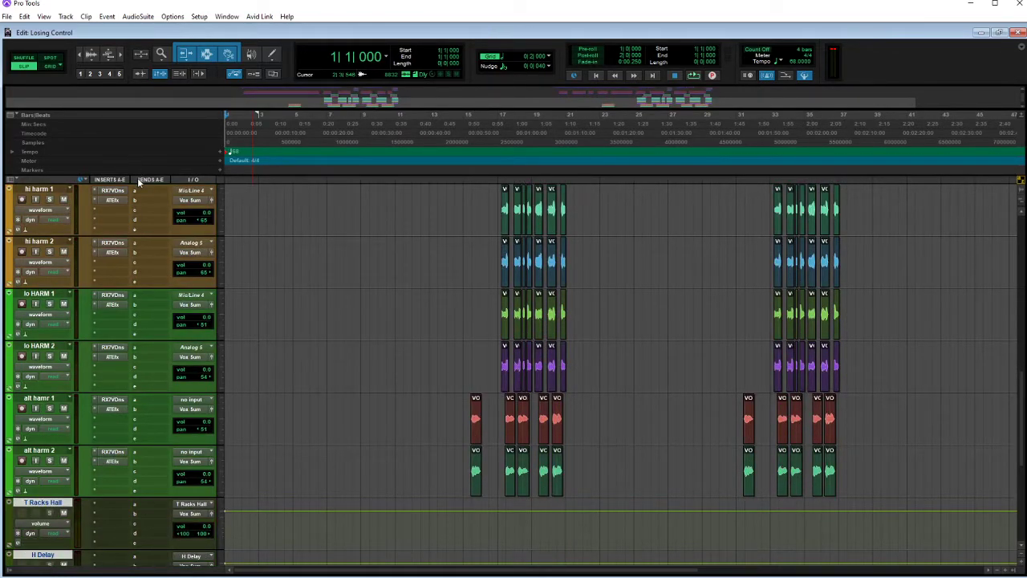
# Show the Inserts F-J and Sends F-J columns in the Edit window
pyautogui.click(82, 179)
pyautogui.click(125, 232)
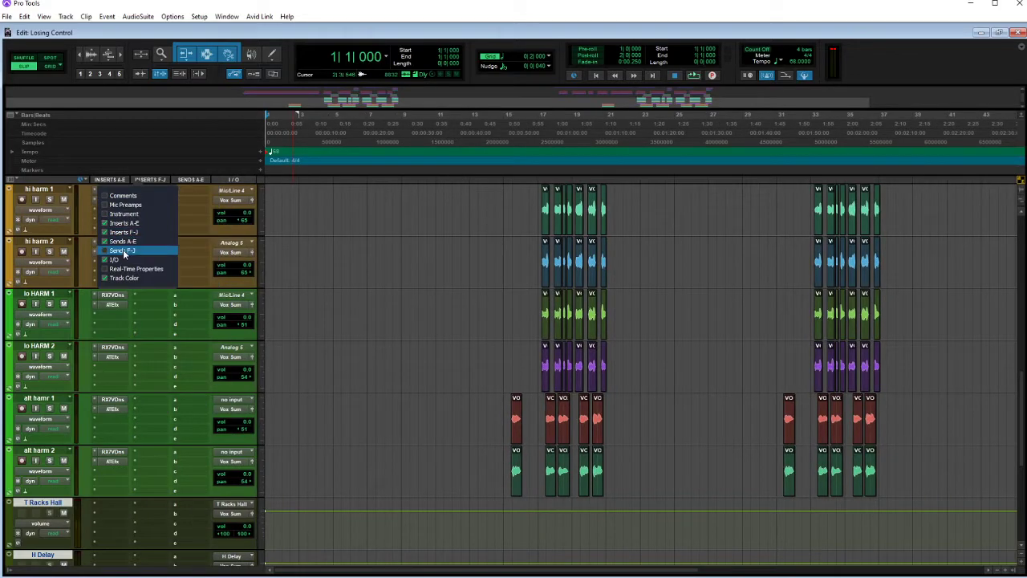
pyautogui.click(123, 250)
pyautogui.click(383, 215)
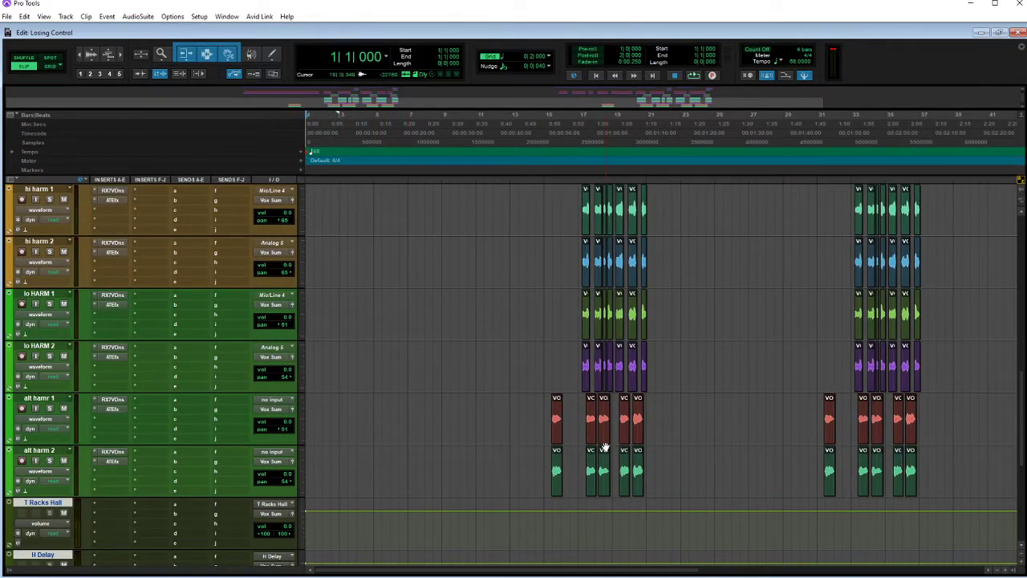
# Look through all vocal tracks to examine their inserts and how the parts are grouped
pyautogui.scroll(7, 661, 443)
pyautogui.scroll(3, 556, 422)
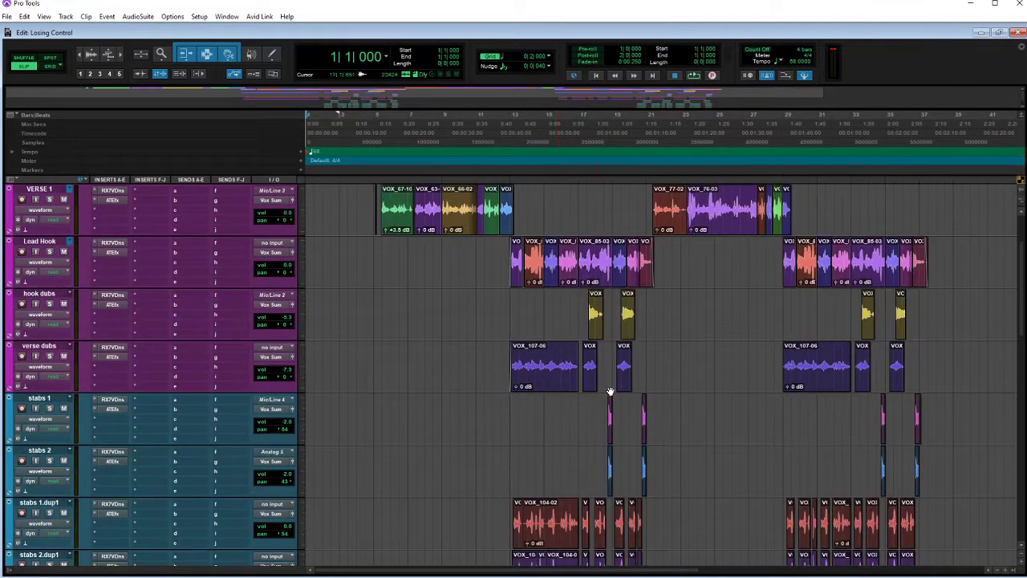
pyautogui.scroll(2, 378, 343)
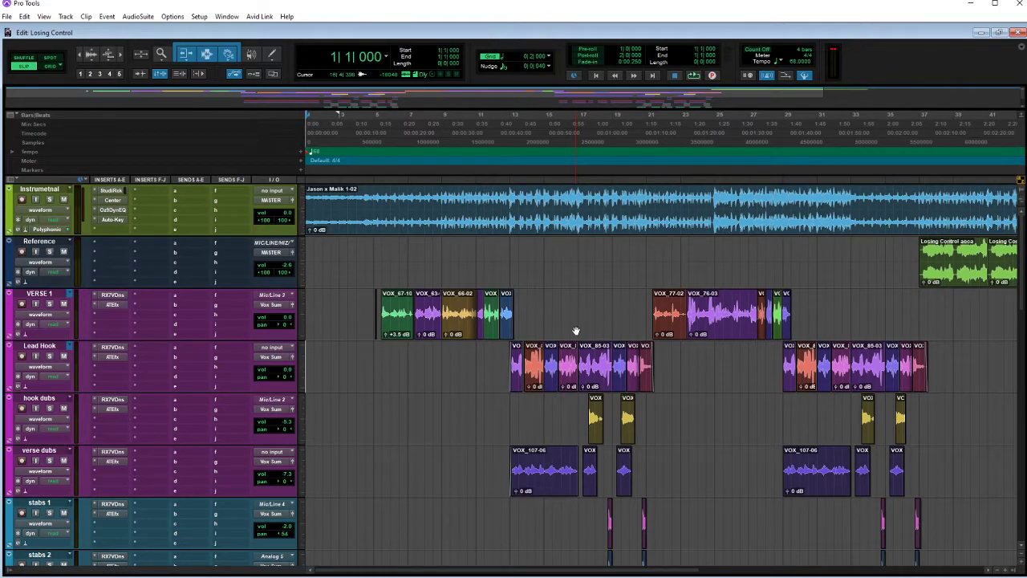
pyautogui.scroll(-5, 737, 383)
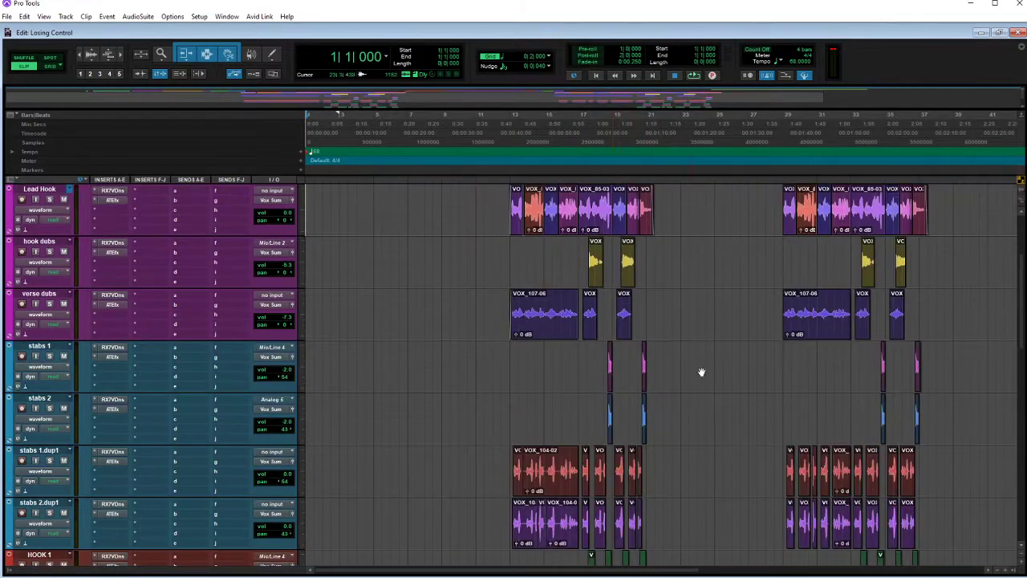
pyautogui.scroll(-12, 736, 383)
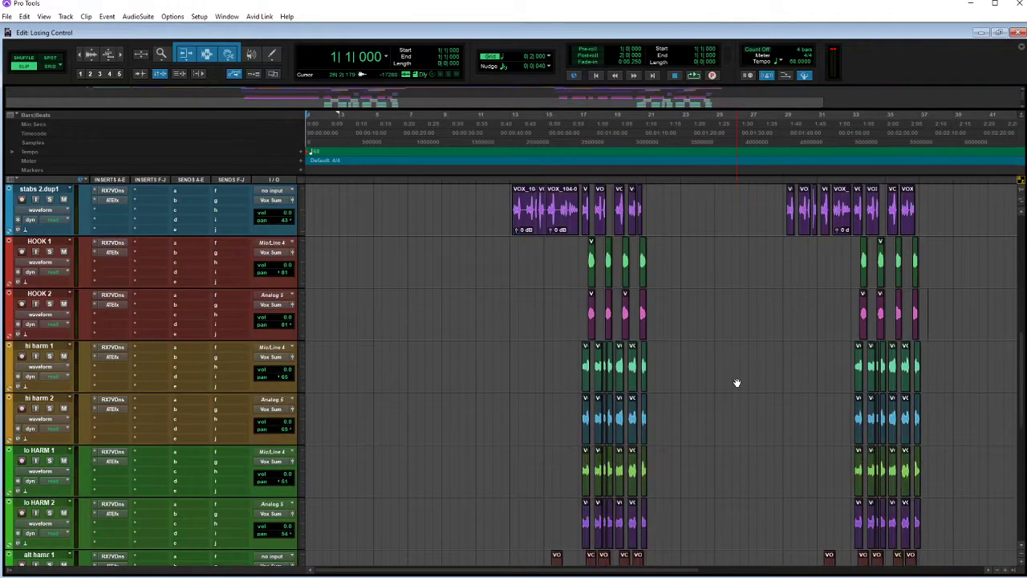
pyautogui.scroll(11, 737, 381)
pyautogui.scroll(5, 737, 382)
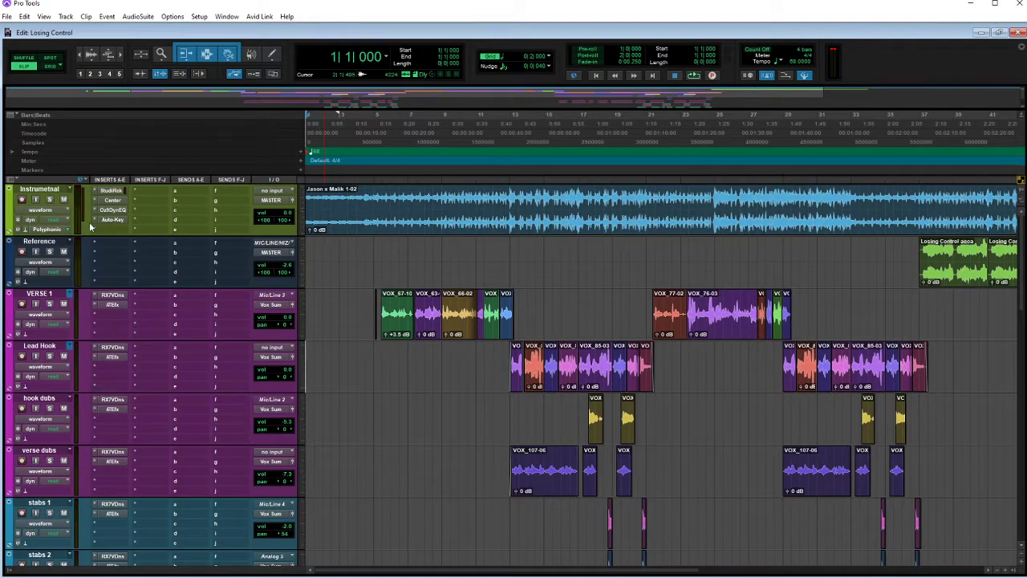
pyautogui.scroll(-3, 107, 277)
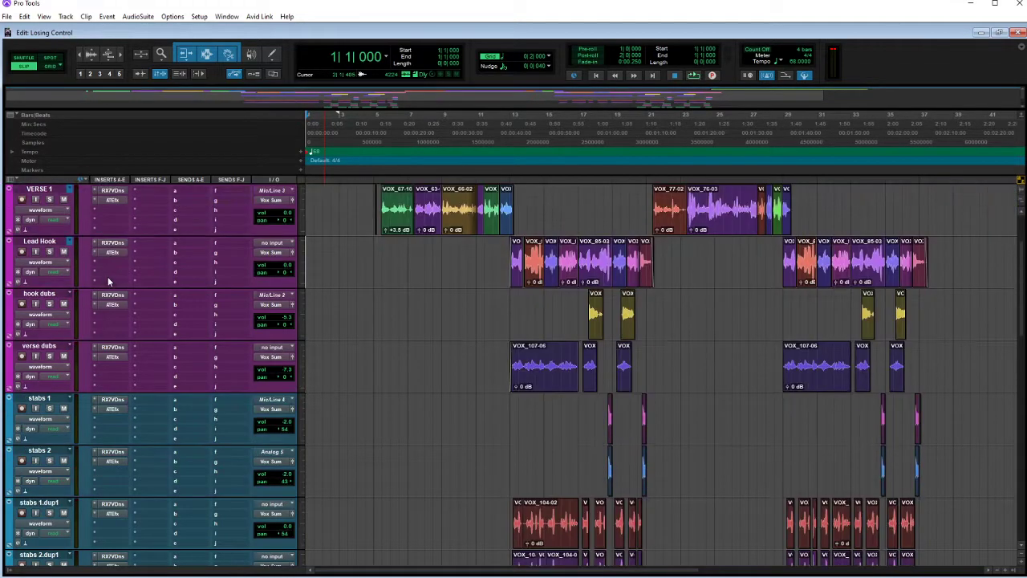
pyautogui.scroll(-12, 110, 272)
pyautogui.scroll(15, 115, 278)
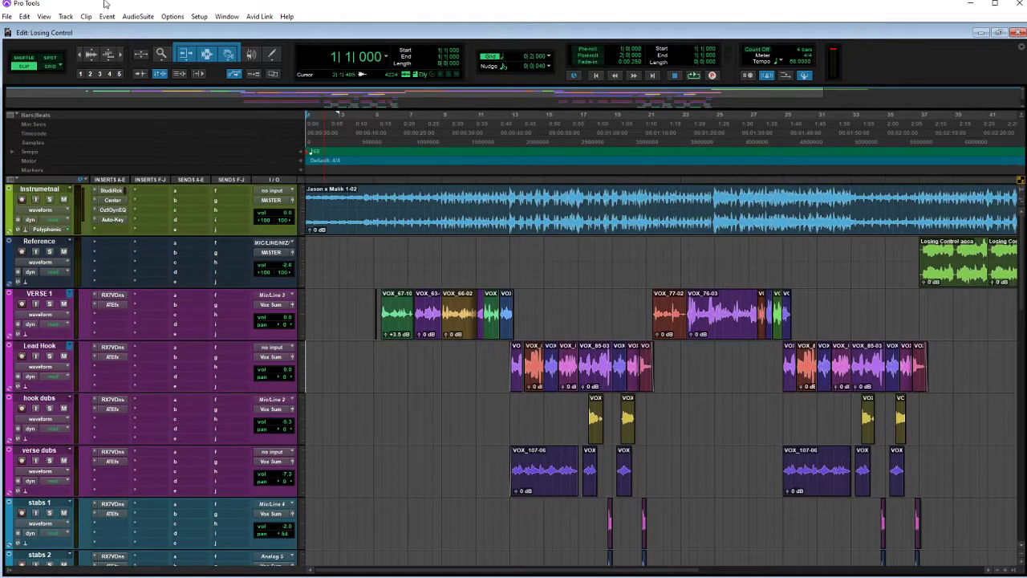
# Create a set of new mono audio tracks below the H Delay track and bring them into view
pyautogui.click(65, 16)
pyautogui.click(77, 29)
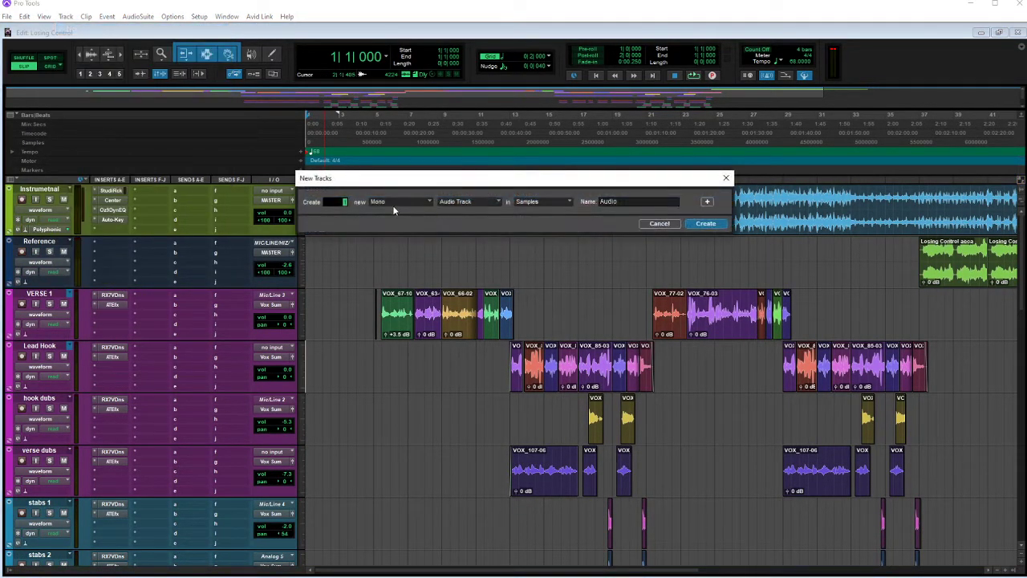
pyautogui.press('Escape')
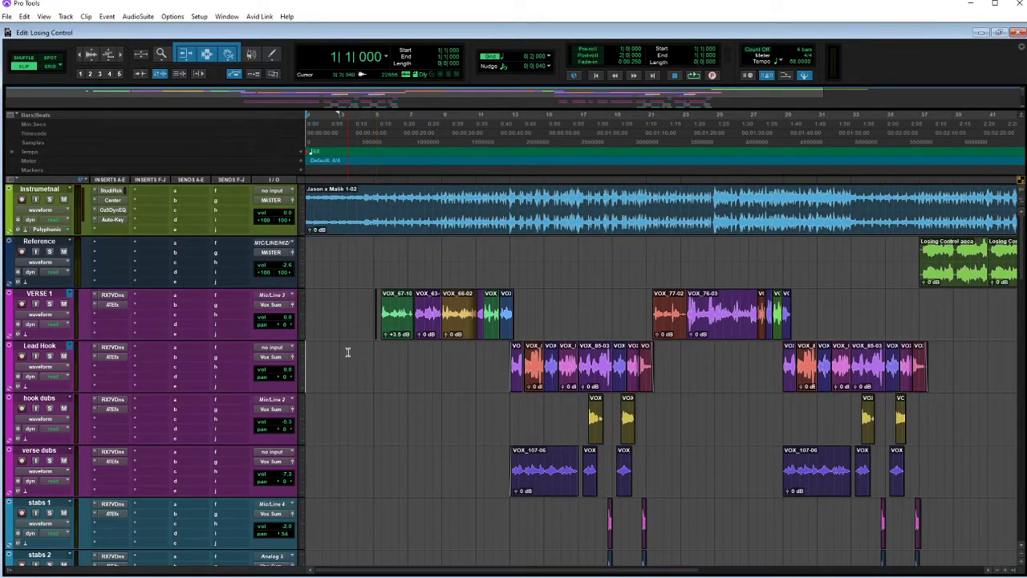
pyautogui.scroll(-10, 347, 353)
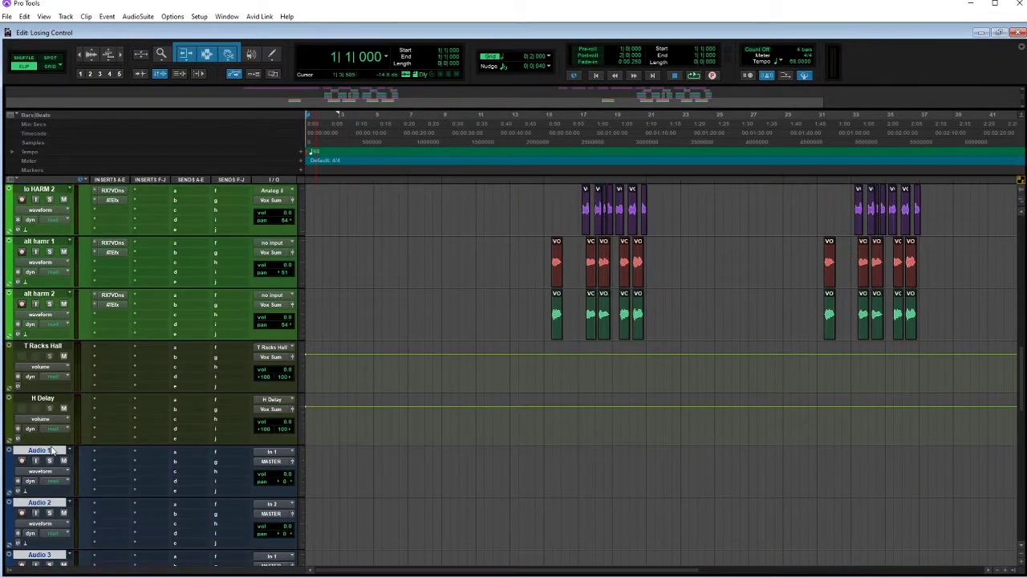
# Move the Audio 1 to Audio 5 tracks as a block to just below the verse dubs track
pyautogui.click(37, 350)
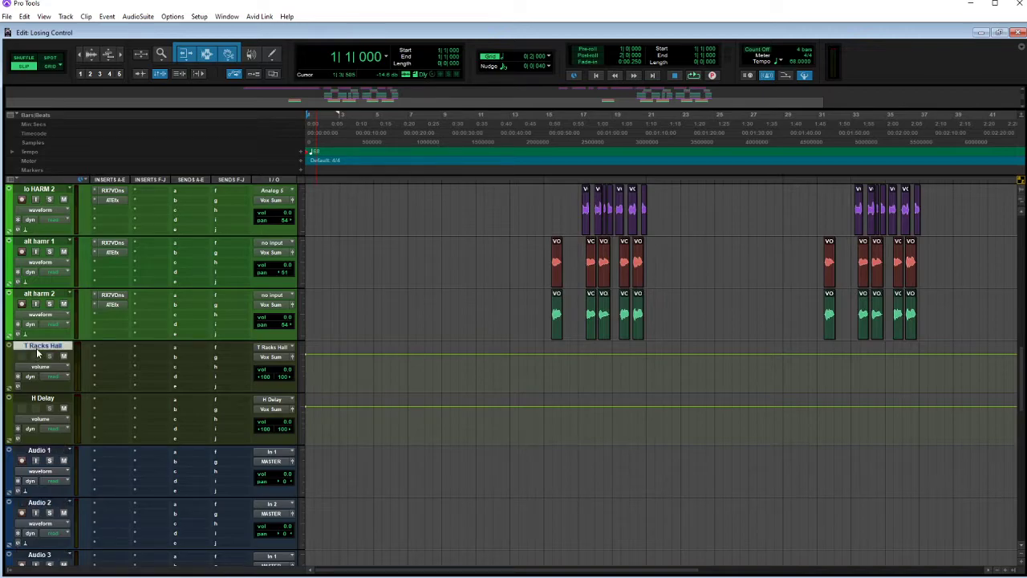
pyautogui.click(48, 454)
pyautogui.scroll(-3, 48, 455)
pyautogui.keyDown('shift'); pyautogui.click(40, 452); pyautogui.keyUp('shift')
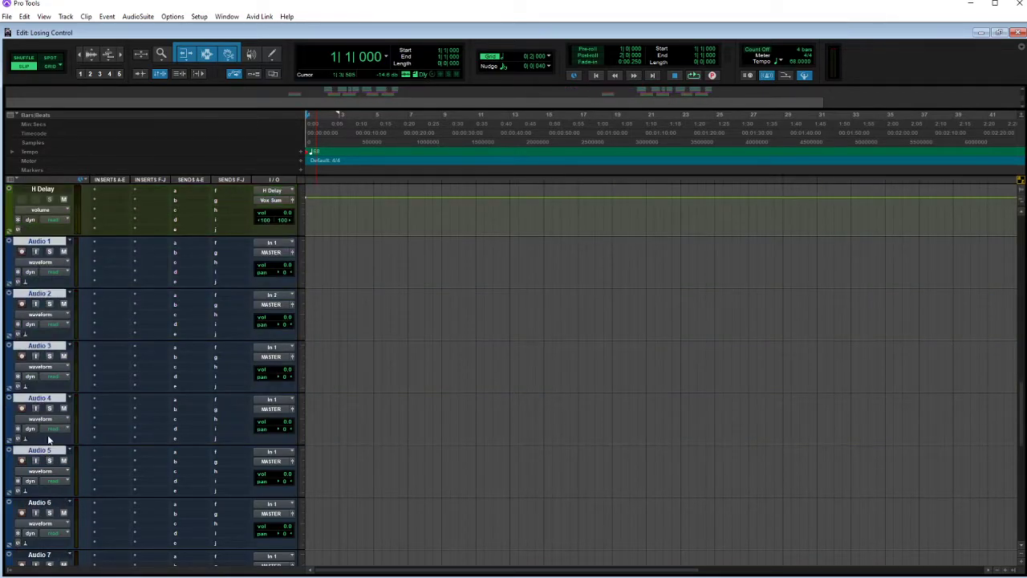
pyautogui.scroll(1, 44, 442)
pyautogui.scroll(10, 50, 431)
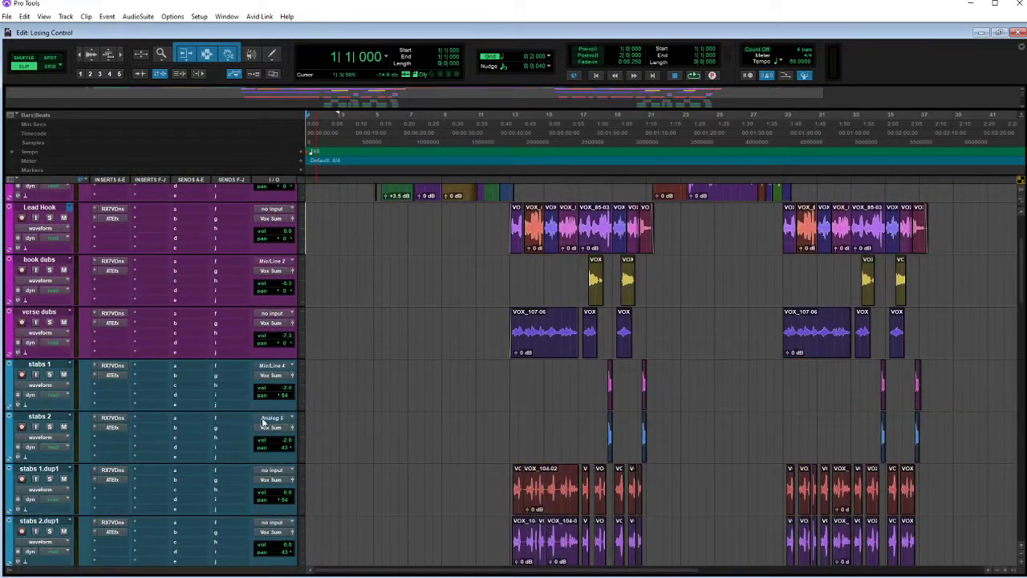
pyautogui.scroll(3, 273, 442)
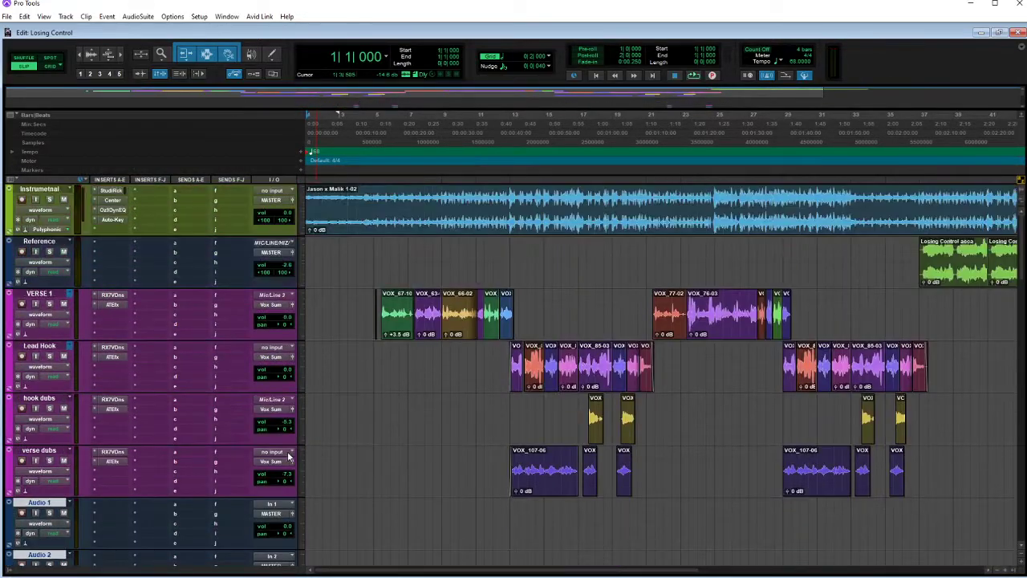
# Place Audio 1 to Audio 5 individually beneath VERSE 1, Lead Hook, hook dubs, verse dubs and stabs 1, in that order
pyautogui.click(37, 453)
pyautogui.moveTo(47, 507); pyautogui.dragTo(44, 347)
pyautogui.scroll(-2, 68, 425)
pyautogui.moveTo(50, 458); pyautogui.dragTo(47, 344)
pyautogui.moveTo(42, 452); pyautogui.dragTo(75, 461)
pyautogui.scroll(-4, 76, 460)
pyautogui.moveTo(50, 405); pyautogui.dragTo(102, 439)
# Move the Audio 6 to Audio 10 tracks as a block to just below stabs 2.dup1
pyautogui.scroll(-6, 96, 434)
pyautogui.scroll(-10, 92, 440)
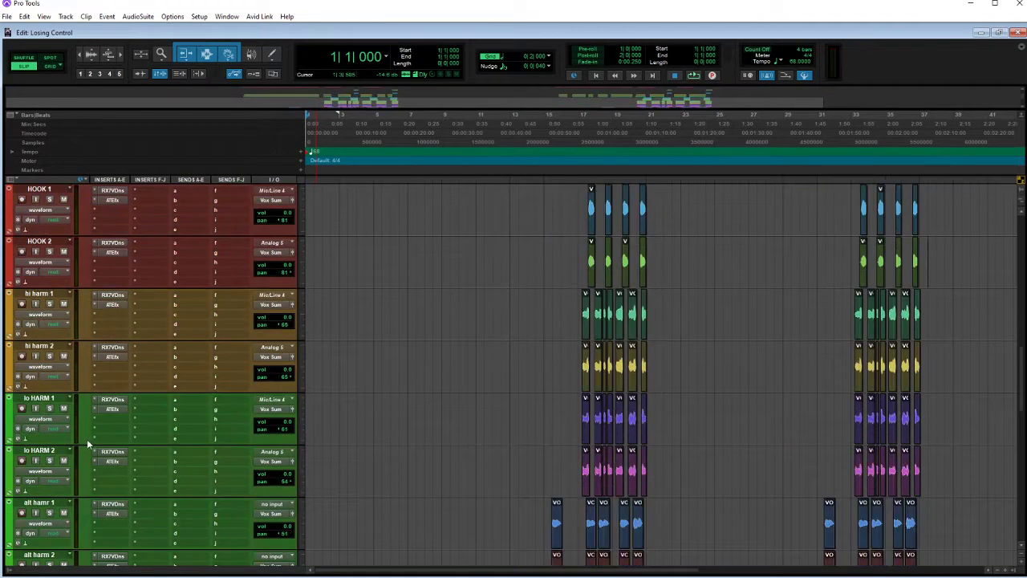
pyautogui.click(46, 452)
pyautogui.scroll(-4, 46, 452)
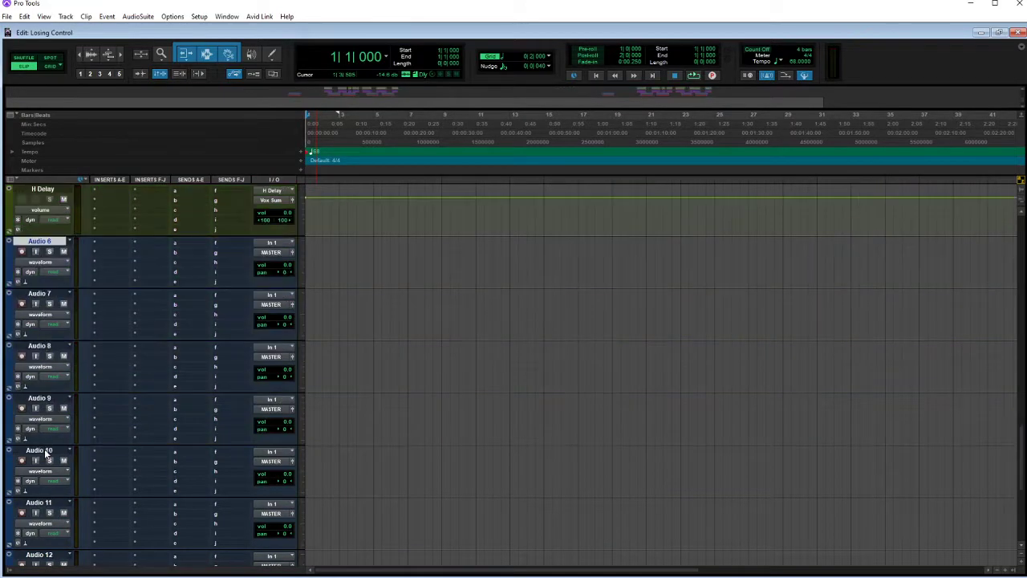
pyautogui.scroll(3, 46, 434)
pyautogui.moveTo(47, 405); pyautogui.dragTo(39, 180)
pyautogui.scroll(2, 101, 459)
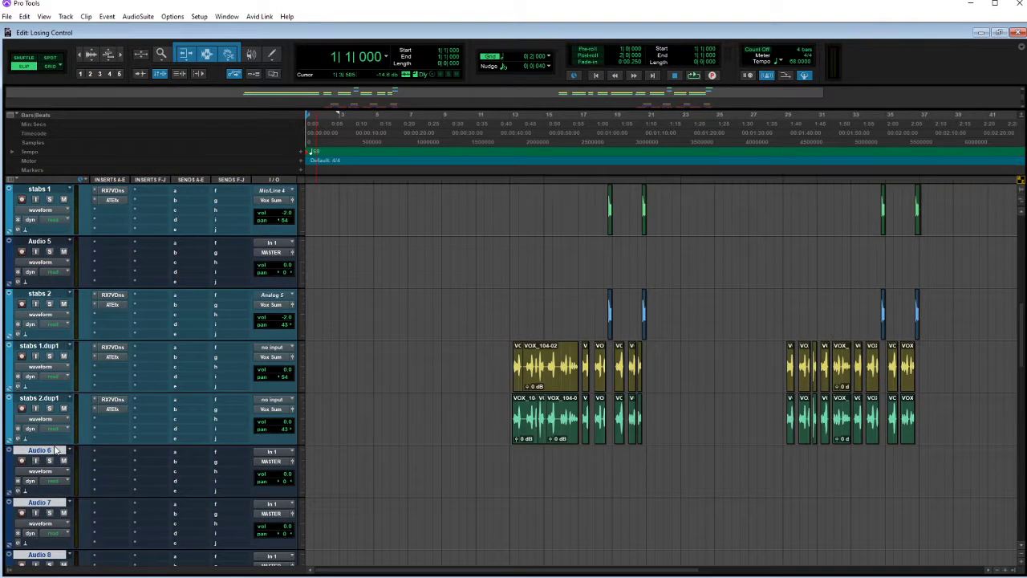
# Place Audio 6 beneath stabs 2 and Audio 7 beneath stabs 1.dup1
pyautogui.click(46, 397)
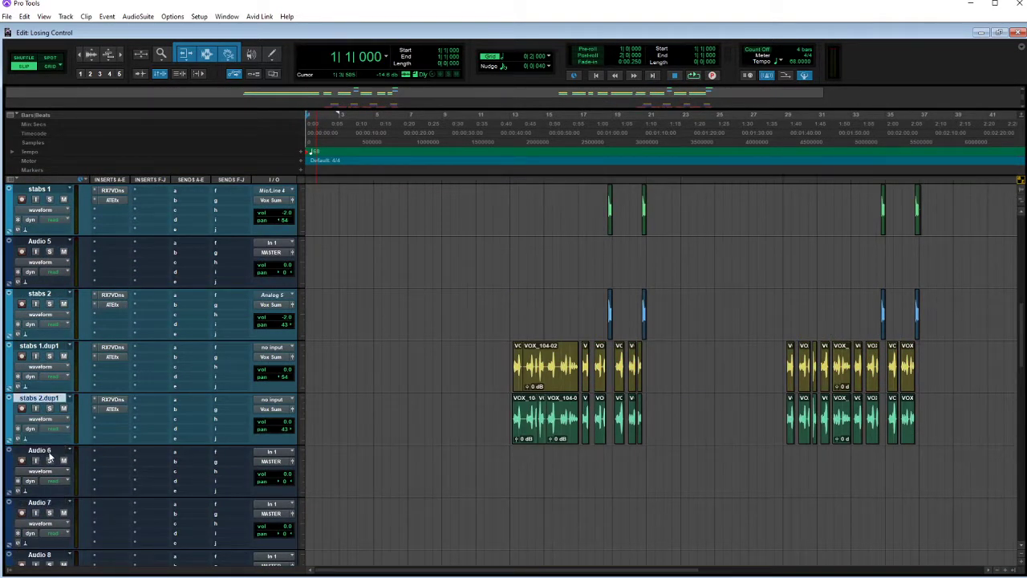
pyautogui.moveTo(46, 444); pyautogui.dragTo(46, 346)
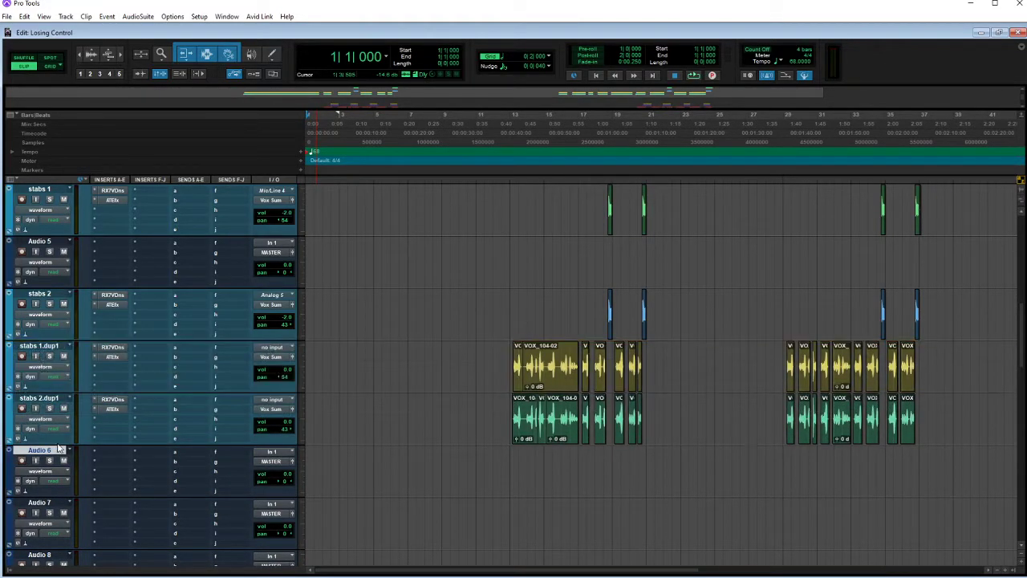
pyautogui.moveTo(46, 507); pyautogui.dragTo(45, 451)
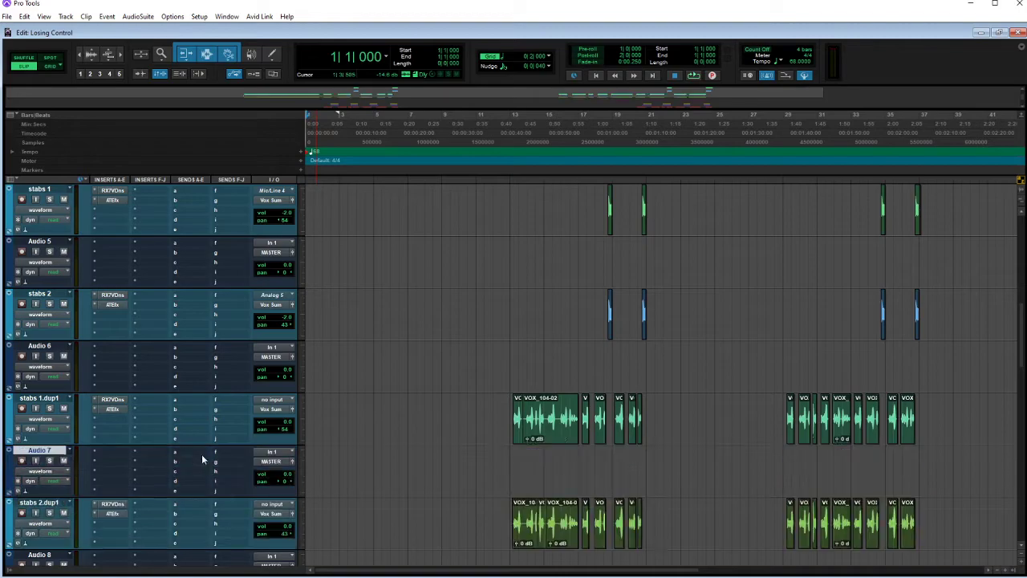
# Place Audio 10 beneath HOOK 1 and Audio 9 beneath HOOK 2
pyautogui.scroll(-3, 156, 452)
pyautogui.scroll(-2, 49, 408)
pyautogui.moveTo(48, 401); pyautogui.dragTo(46, 499)
pyautogui.scroll(-2, 35, 285)
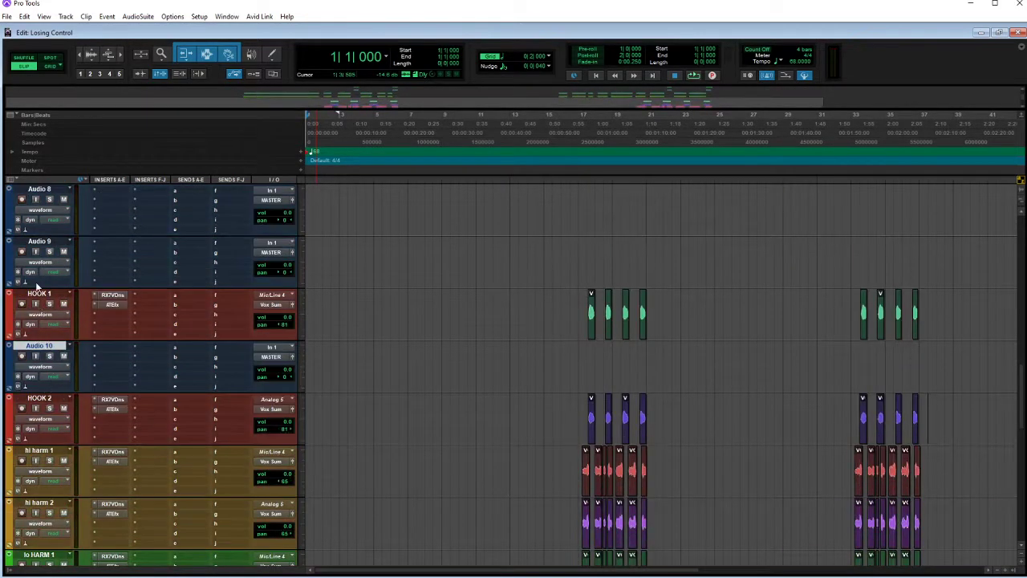
pyautogui.moveTo(40, 249); pyautogui.dragTo(48, 446)
pyautogui.scroll(3, 112, 453)
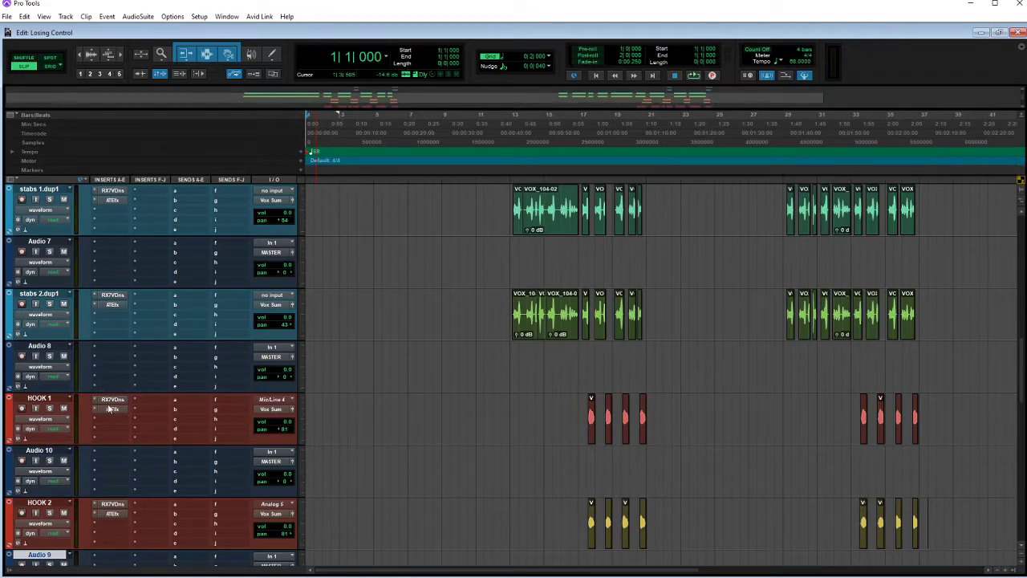
# Move the Audio 11 and Audio 12 tracks together to just below alt hamr 1
pyautogui.scroll(-8, 110, 409)
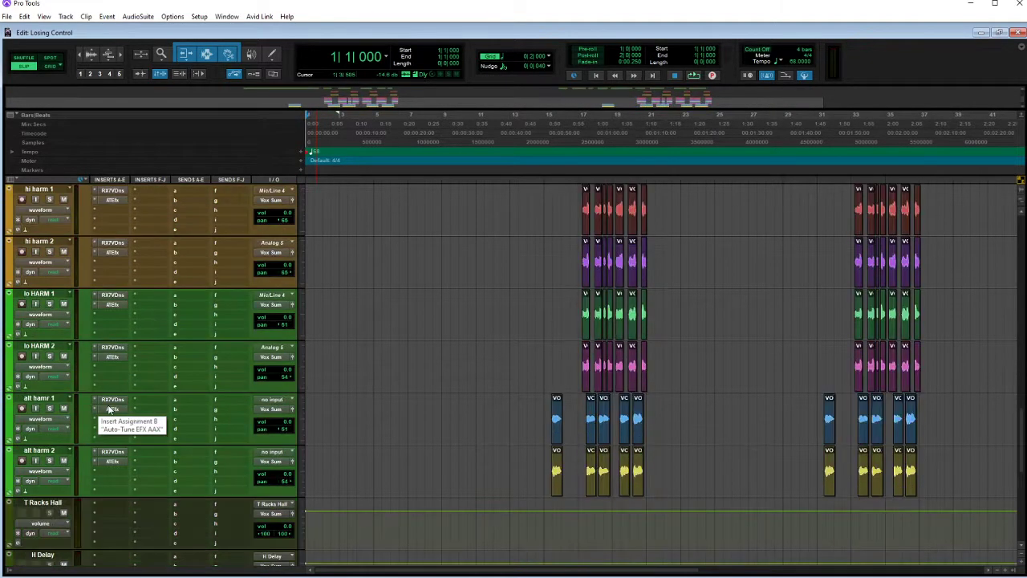
pyautogui.scroll(-3, 110, 410)
pyautogui.click(39, 452)
pyautogui.keyDown('shift'); pyautogui.click(40, 504); pyautogui.keyUp('shift')
pyautogui.moveTo(49, 456); pyautogui.dragTo(98, 361)
# Place Audio 11 beneath hi harm 1 and Audio 12 beneath hi harm 2
pyautogui.click(45, 399)
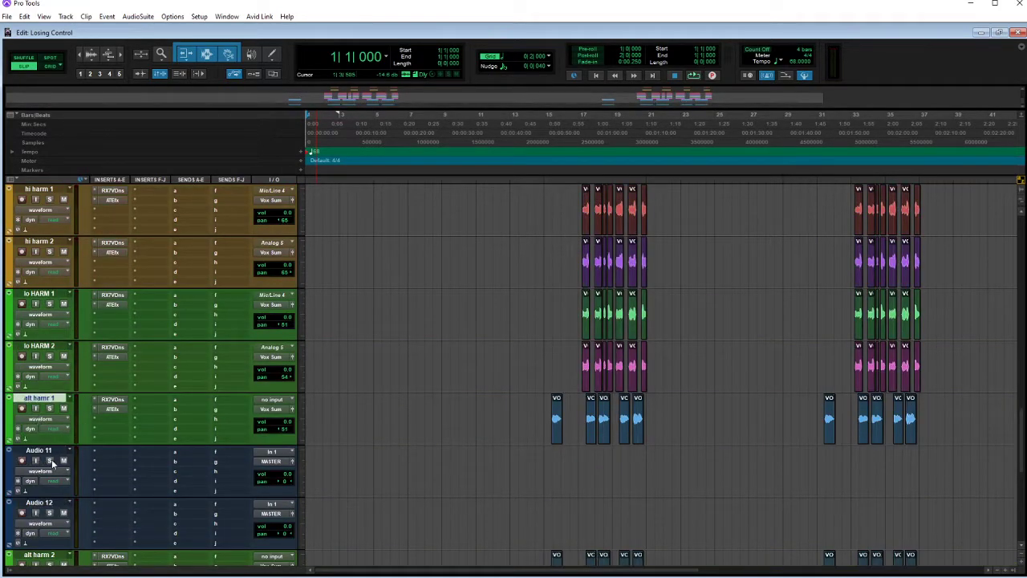
pyautogui.moveTo(45, 453); pyautogui.dragTo(48, 240)
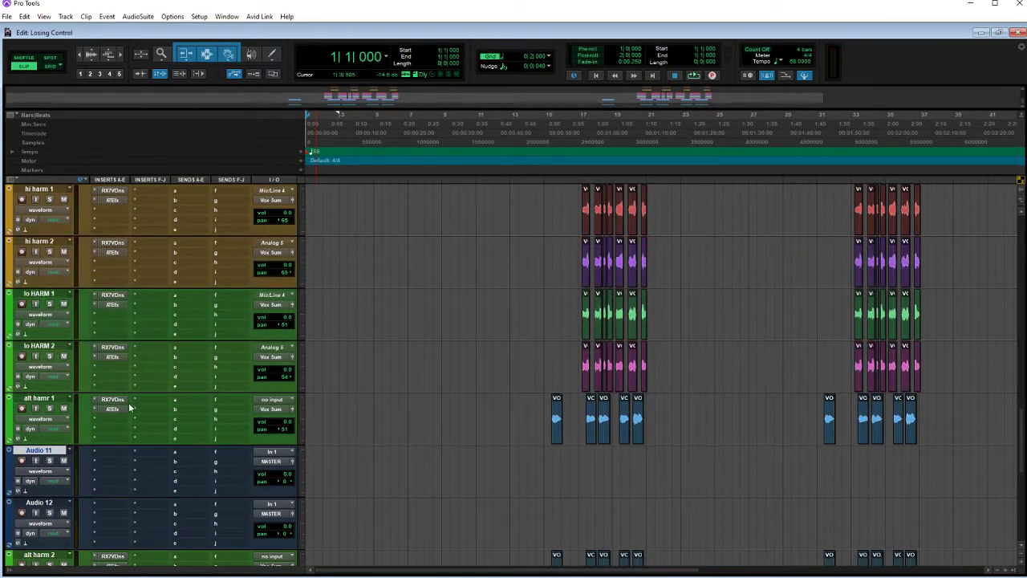
pyautogui.scroll(-4, 101, 401)
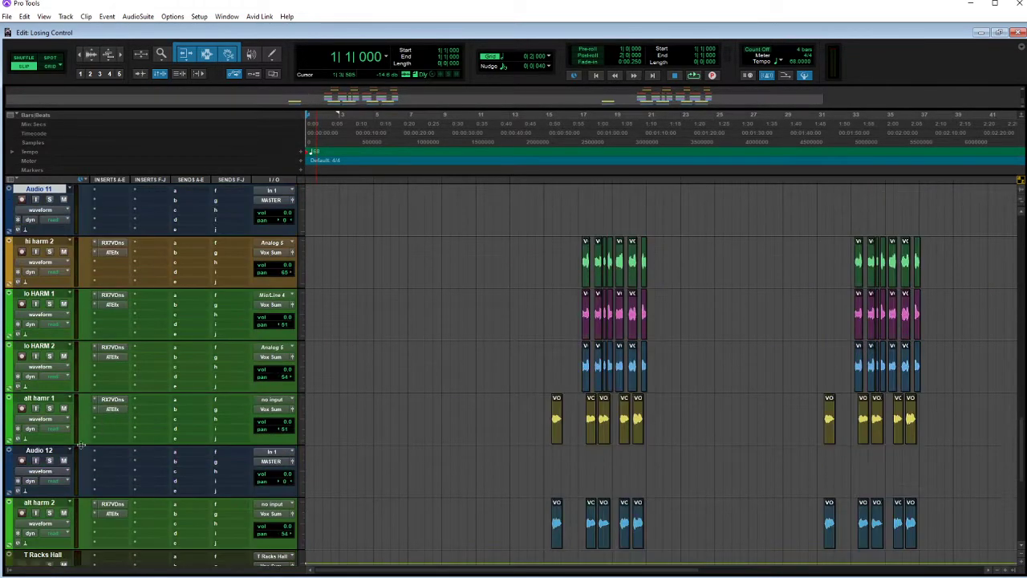
pyautogui.moveTo(42, 451); pyautogui.dragTo(50, 293)
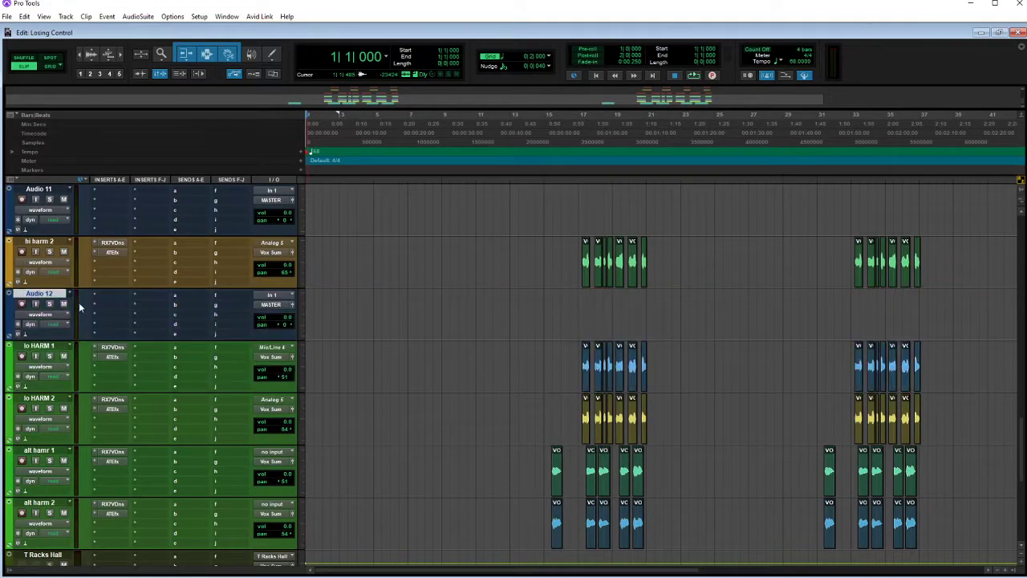
# Create three new mono audio tracks below Audio 12
pyautogui.scroll(-2, 93, 267)
pyautogui.scroll(6, 104, 313)
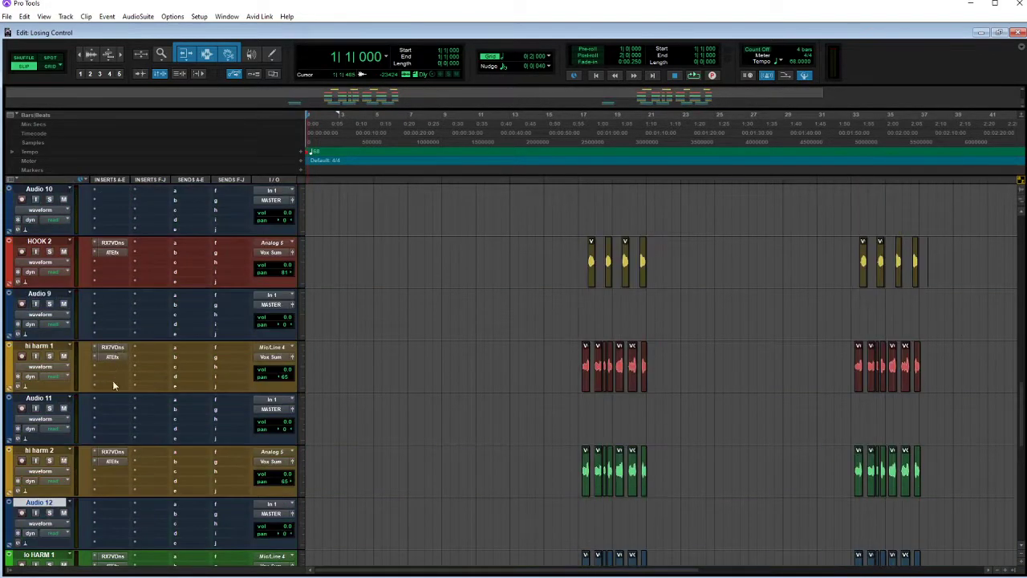
pyautogui.click(66, 16)
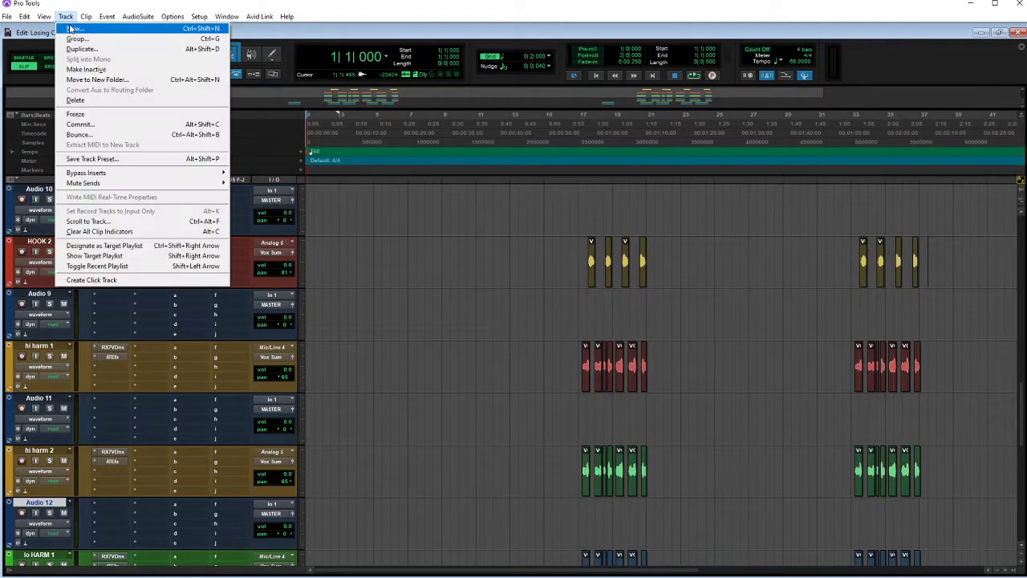
pyautogui.click(76, 30)
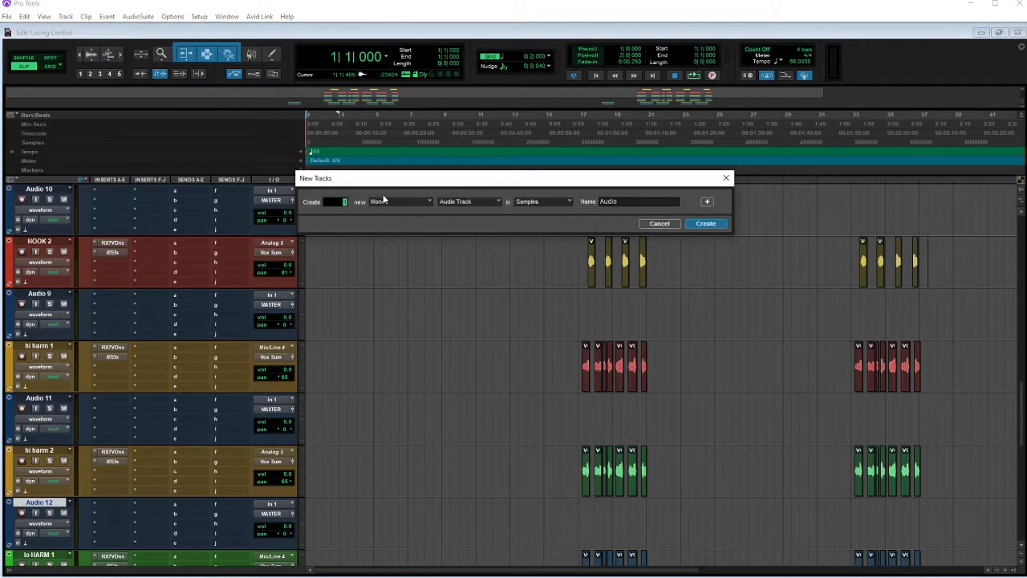
pyautogui.press('Escape')
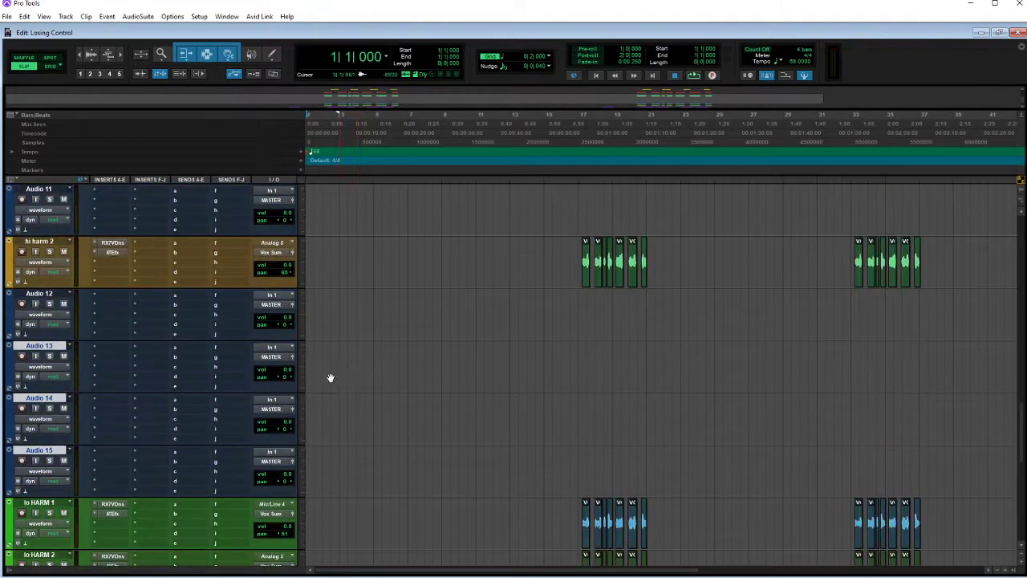
# Place Audio 15 beneath lo HARM 1, Audio 14 beneath lo HARM 2 and Audio 13 beneath alt hamr 1
pyautogui.click(39, 295)
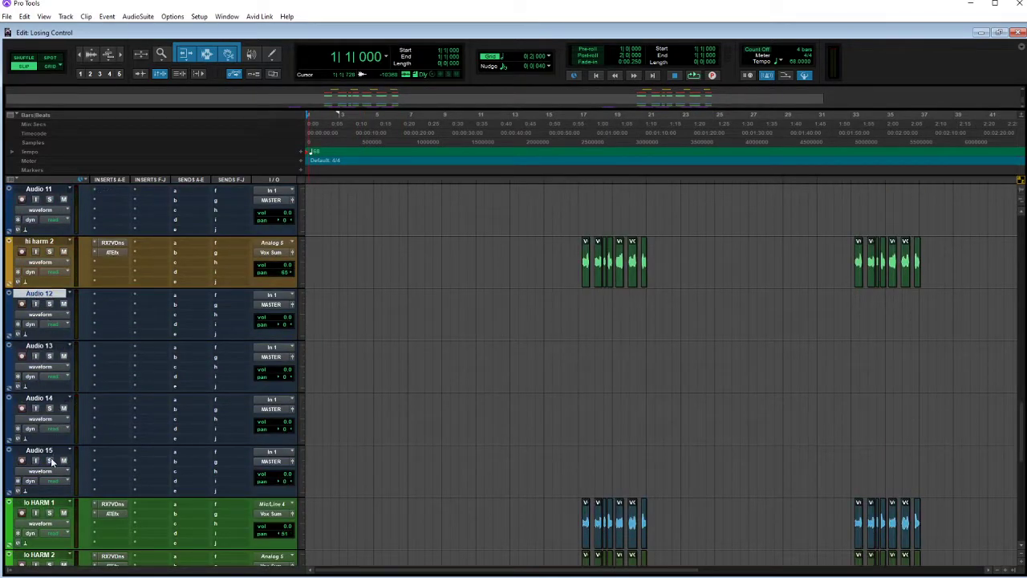
pyautogui.moveTo(47, 452); pyautogui.dragTo(62, 538)
pyautogui.scroll(-2, 60, 314)
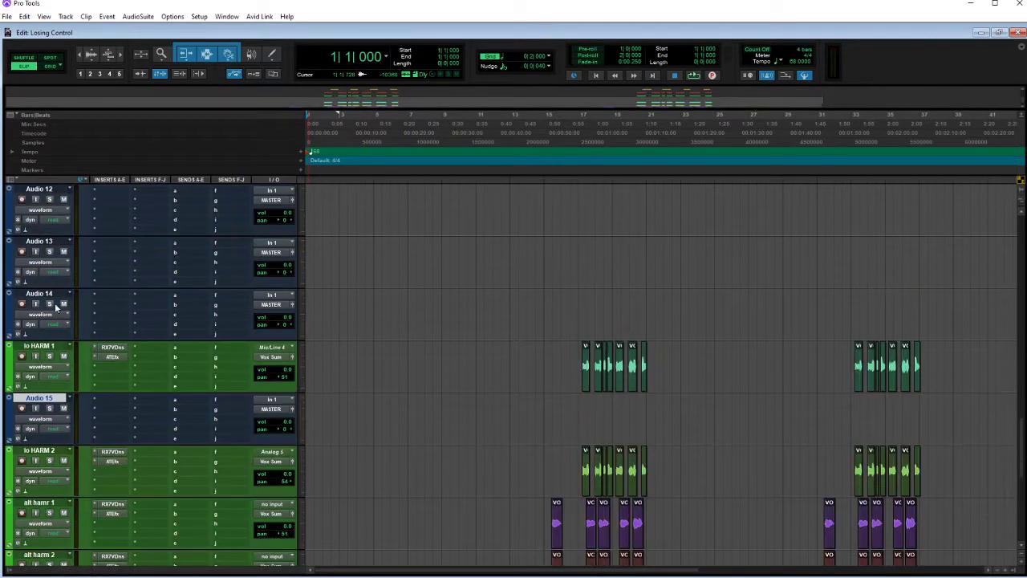
pyautogui.moveTo(45, 295); pyautogui.dragTo(79, 488)
pyautogui.moveTo(44, 243); pyautogui.dragTo(120, 477)
pyautogui.scroll(-2, 161, 386)
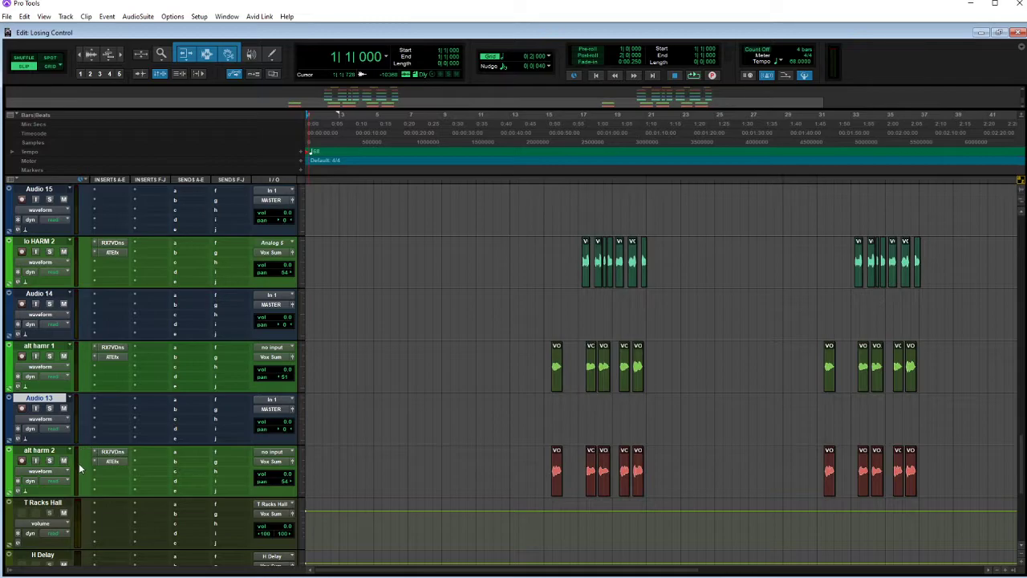
# Create one more mono audio track and place it beneath alt harm 2
pyautogui.scroll(2, 80, 468)
pyautogui.scroll(8, 81, 468)
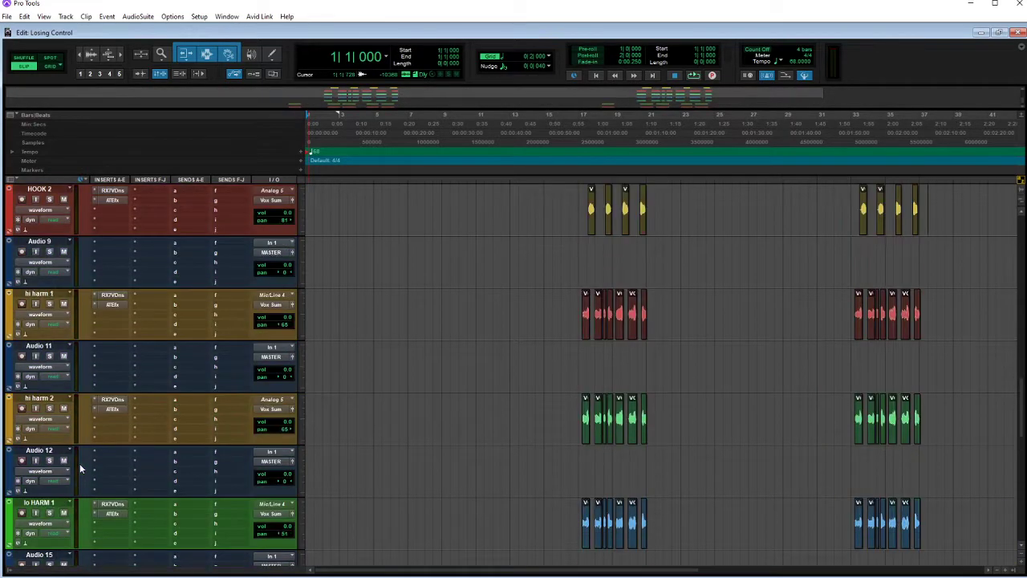
pyautogui.click(65, 16)
pyautogui.click(80, 28)
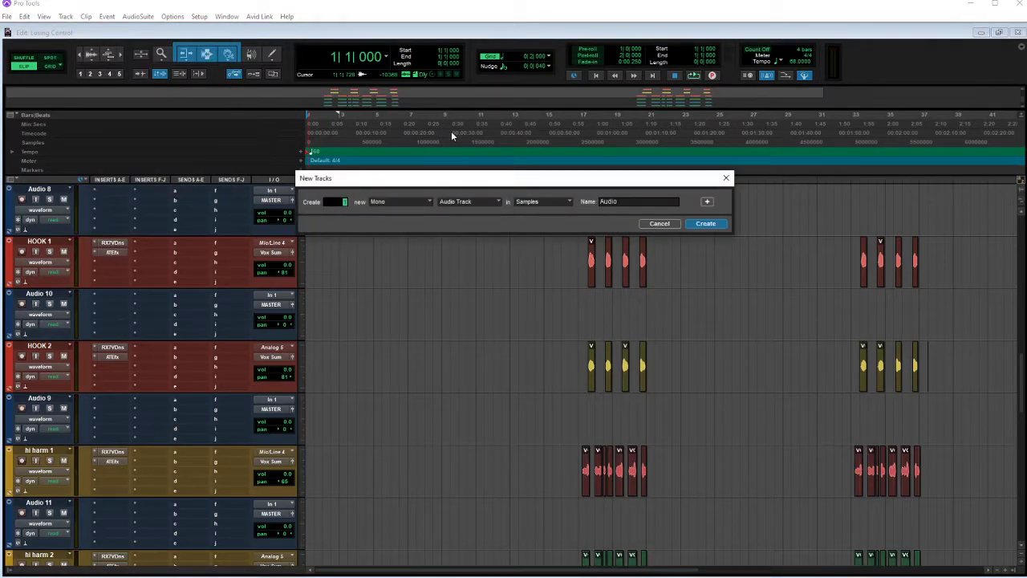
pyautogui.press('Return')
pyautogui.scroll(-10, 399, 362)
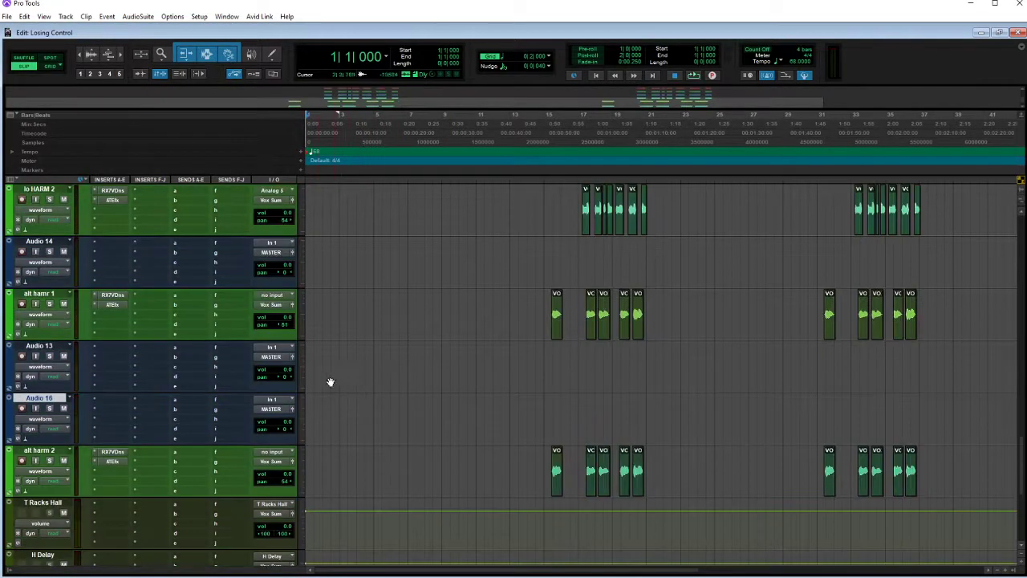
pyautogui.scroll(-1, 201, 377)
pyautogui.moveTo(39, 345); pyautogui.dragTo(49, 433)
# Route the VERSE 1 output to Bus 5 and set the input of Audio 1 to Bus 5
pyautogui.scroll(5, 179, 423)
pyautogui.scroll(10, 179, 423)
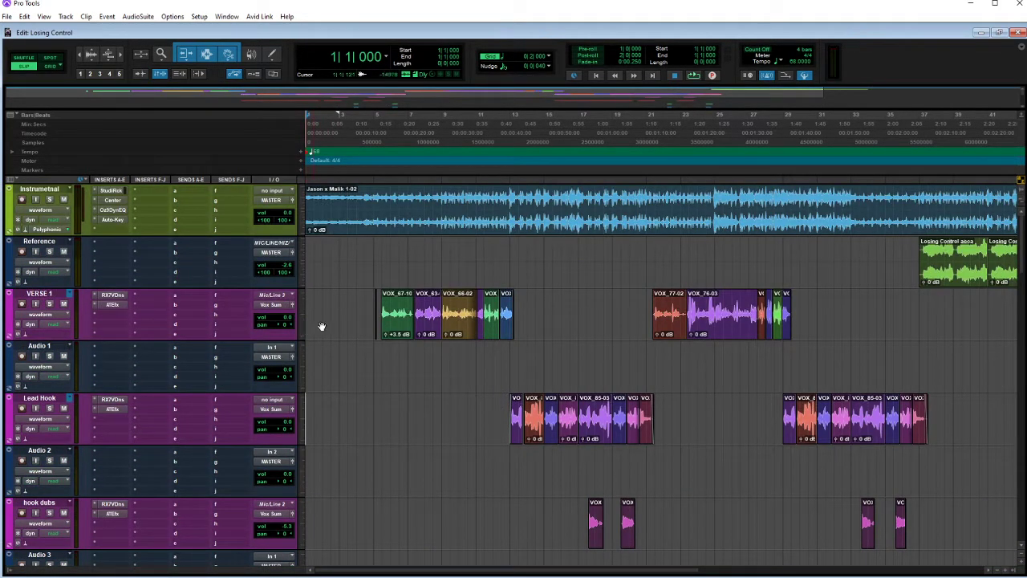
pyautogui.click(278, 306)
pyautogui.moveTo(299, 345)
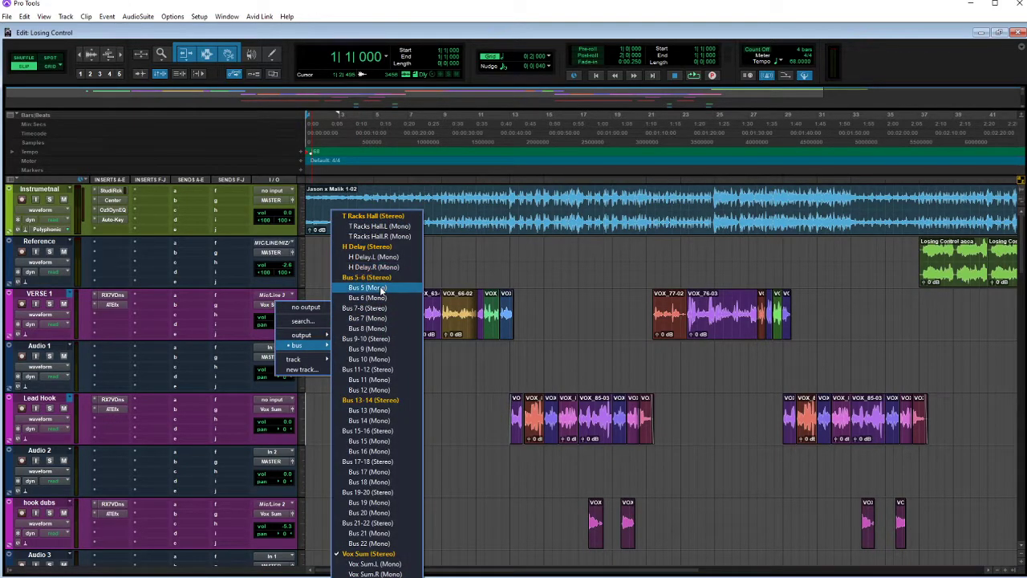
pyautogui.click(376, 288)
pyautogui.click(270, 348)
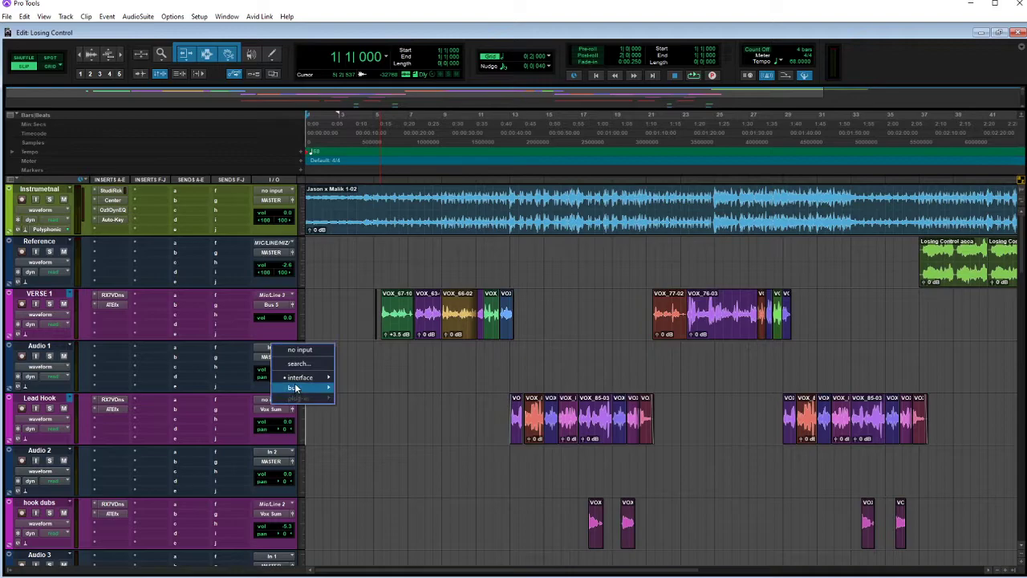
pyautogui.moveTo(294, 388)
pyautogui.click(379, 196)
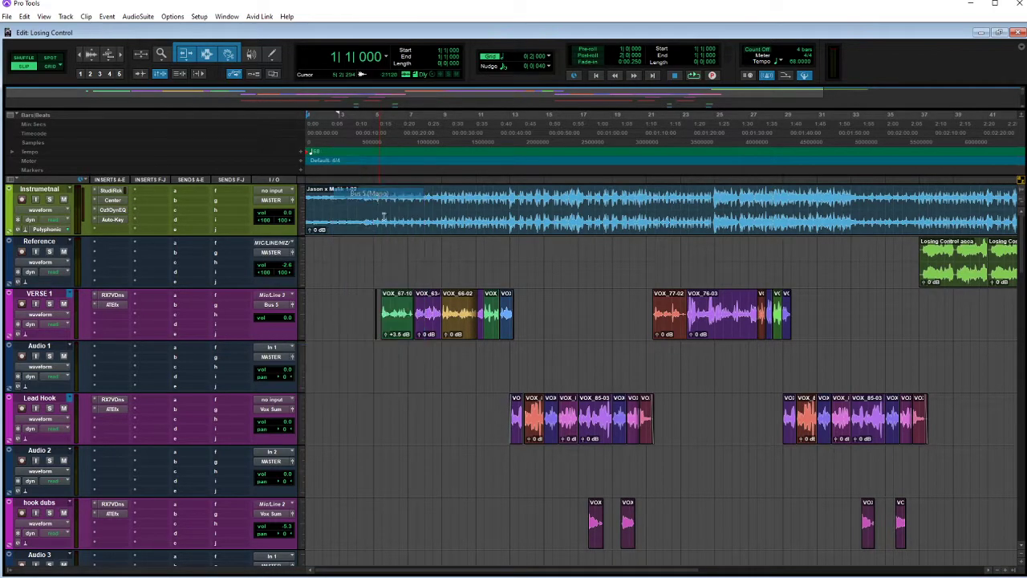
# Route the Lead Hook output to Bus 6 and set the input of Audio 2 to Bus 6
pyautogui.click(273, 412)
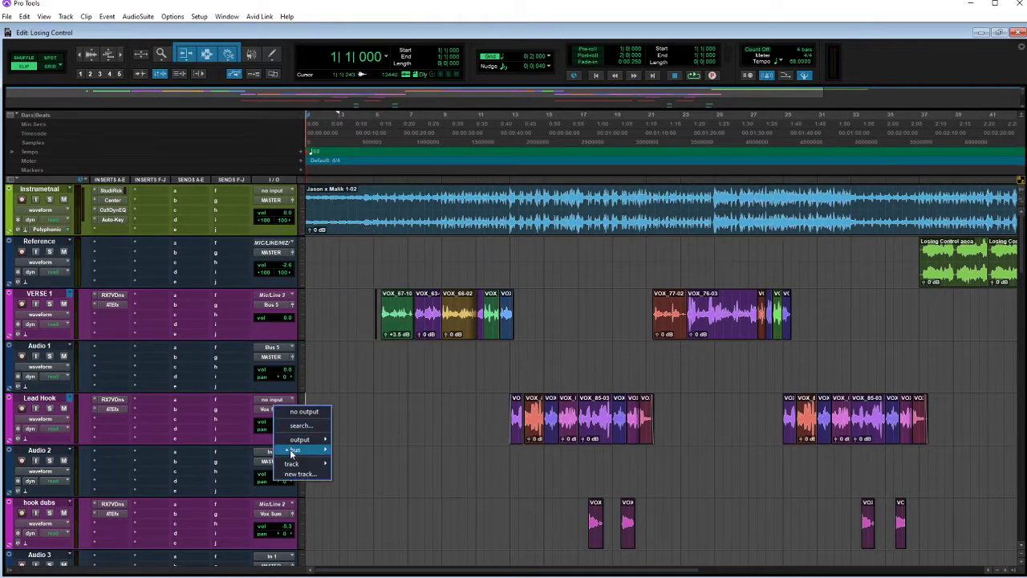
pyautogui.moveTo(294, 450)
pyautogui.click(366, 174)
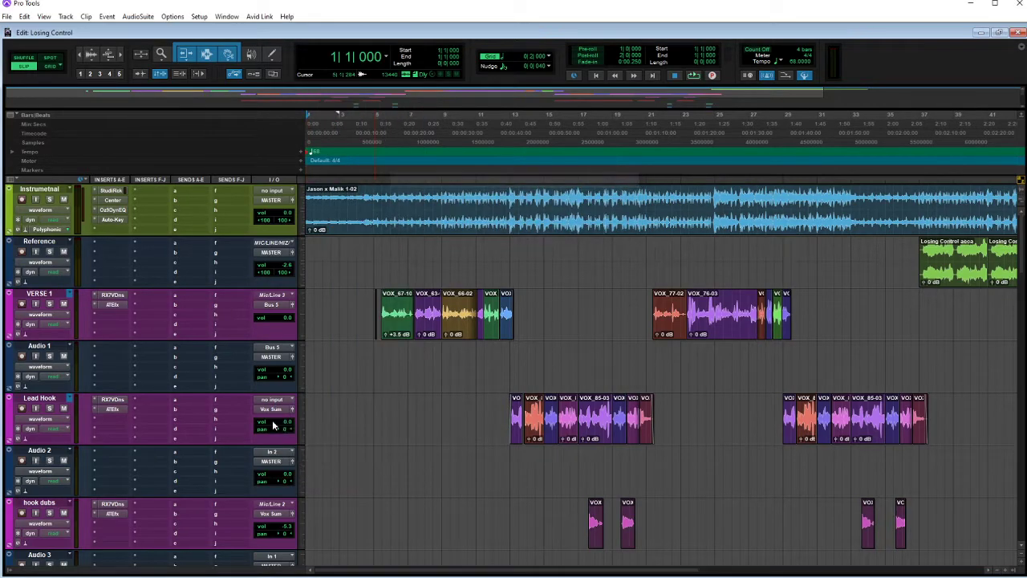
pyautogui.click(267, 452)
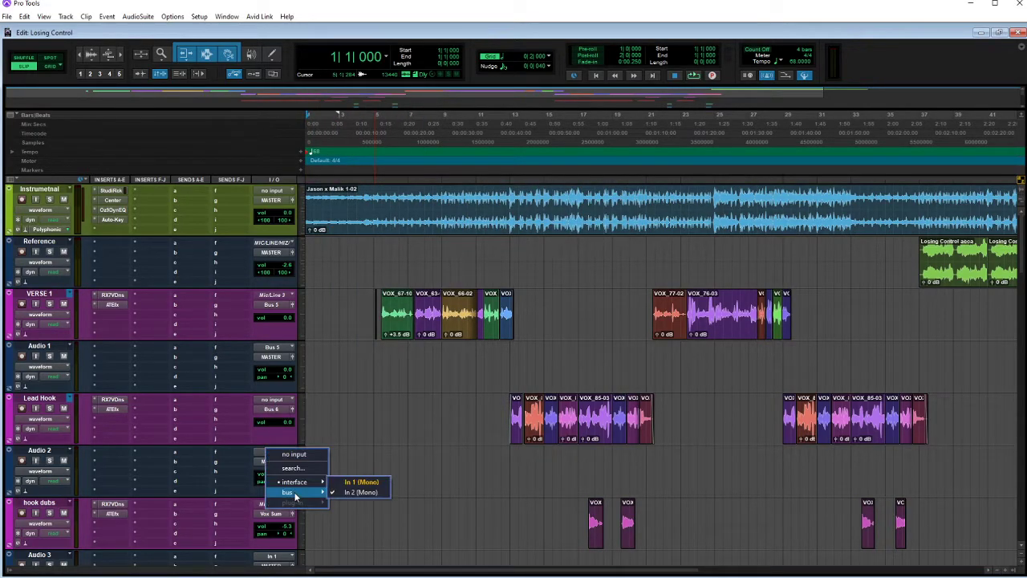
pyautogui.moveTo(295, 495)
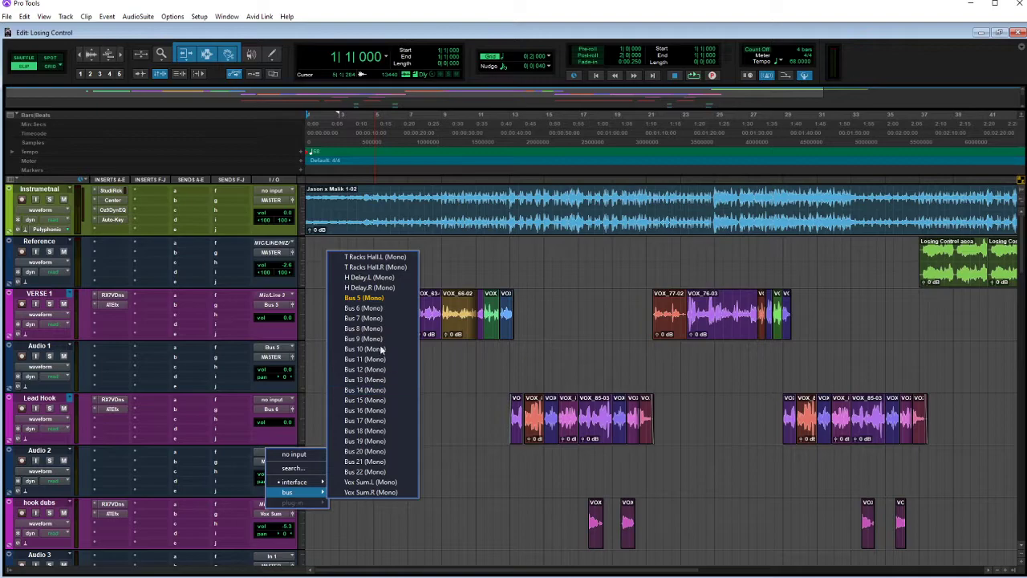
pyautogui.click(365, 308)
pyautogui.scroll(-2, 353, 437)
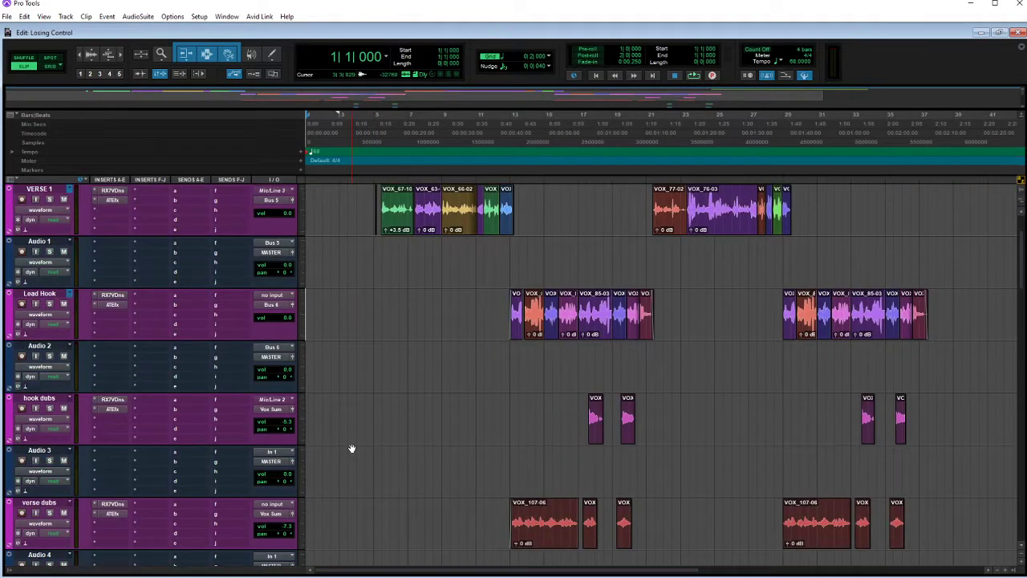
pyautogui.click(270, 409)
pyautogui.click(412, 361)
pyautogui.click(412, 361)
pyautogui.scroll(1, 398, 407)
pyautogui.scroll(-1, 398, 408)
# Route the hook dubs output to Bus 7 and set the input of Audio 3 to Bus 7
pyautogui.click(271, 410)
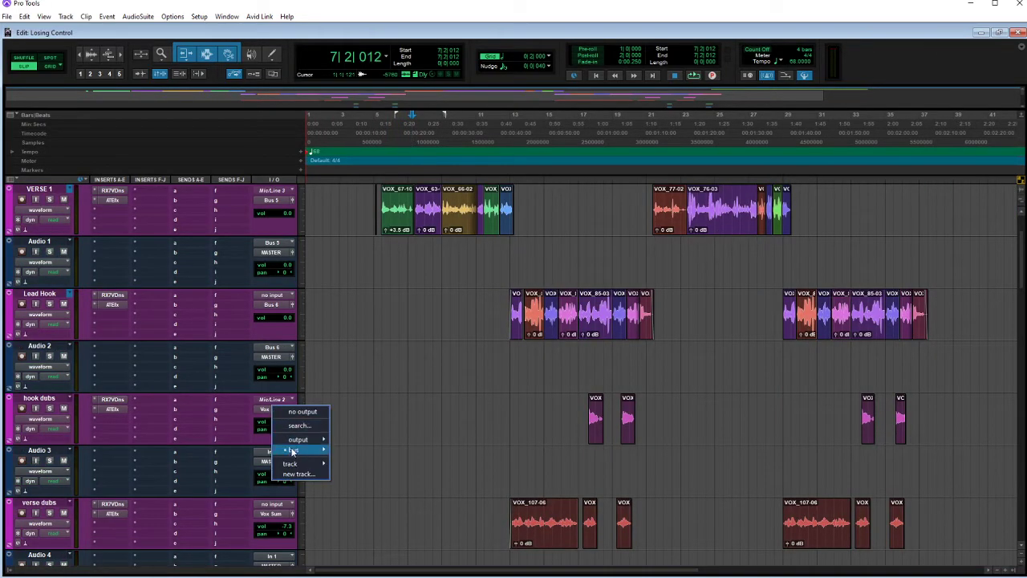
pyautogui.moveTo(293, 449)
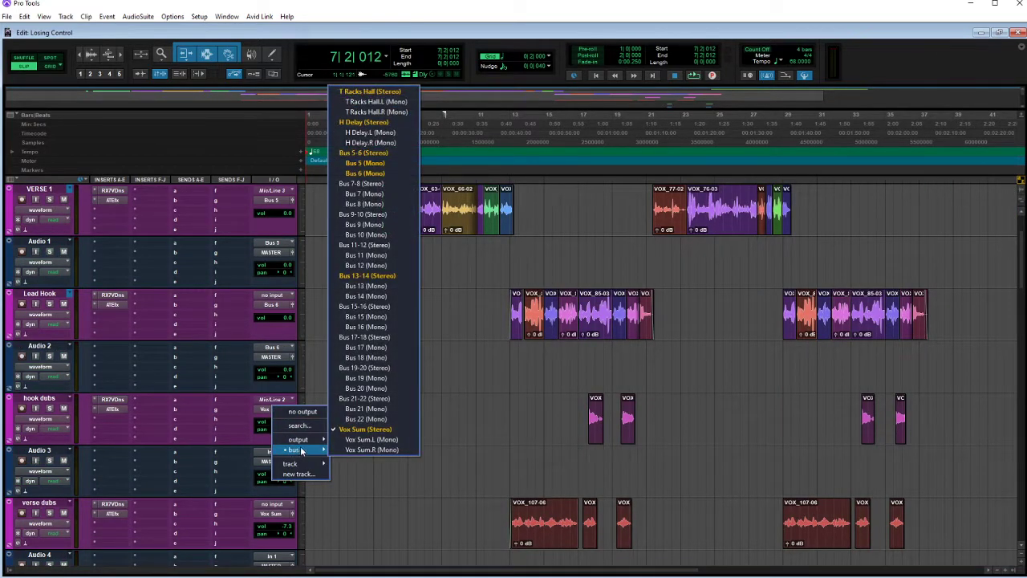
pyautogui.click(365, 194)
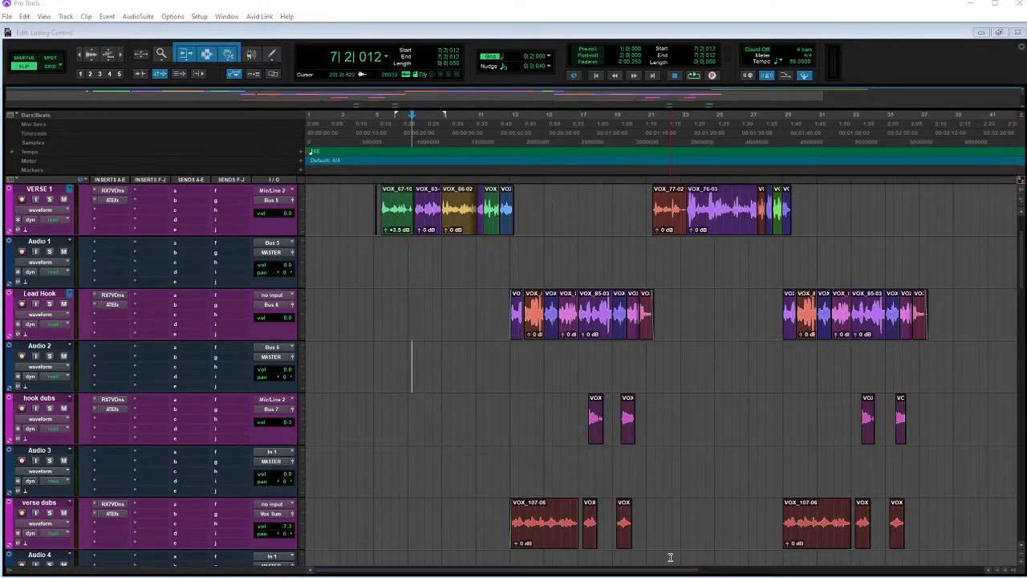
pyautogui.click(273, 455)
pyautogui.moveTo(297, 491)
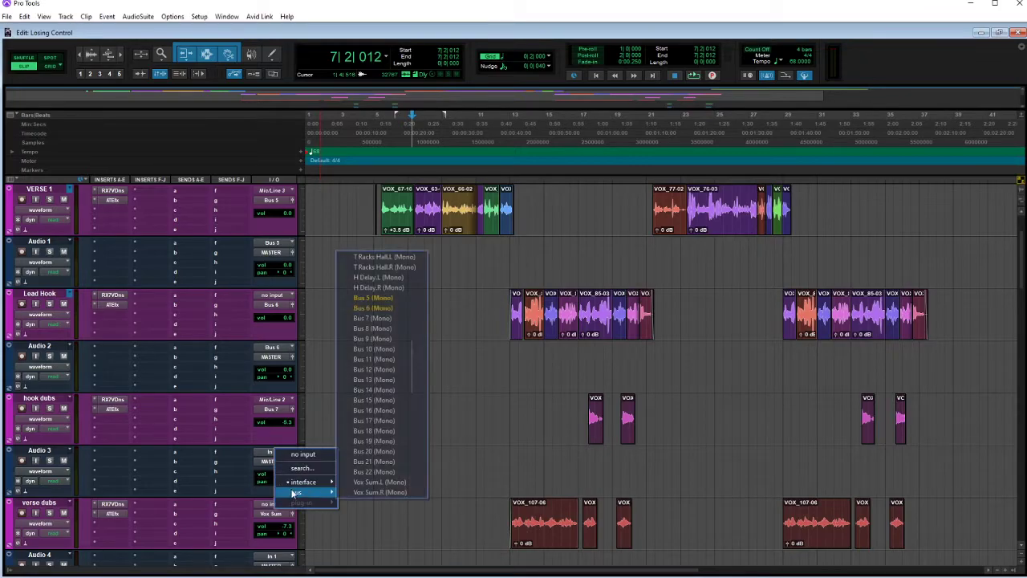
pyautogui.click(369, 318)
# Route the verse dubs output to Bus 8 and set the input of Audio 4 to Bus 8
pyautogui.scroll(-1, 335, 453)
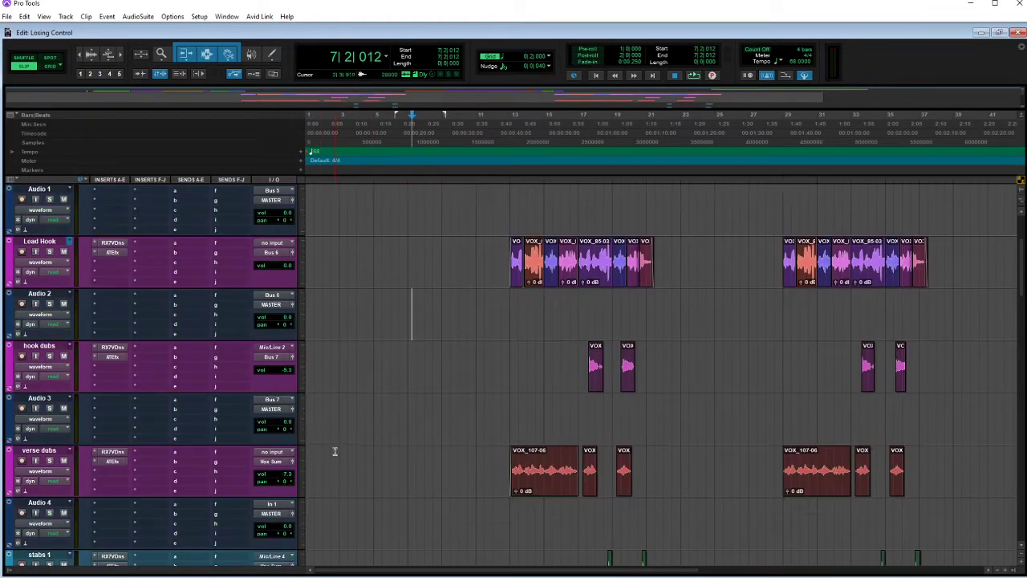
pyautogui.click(272, 463)
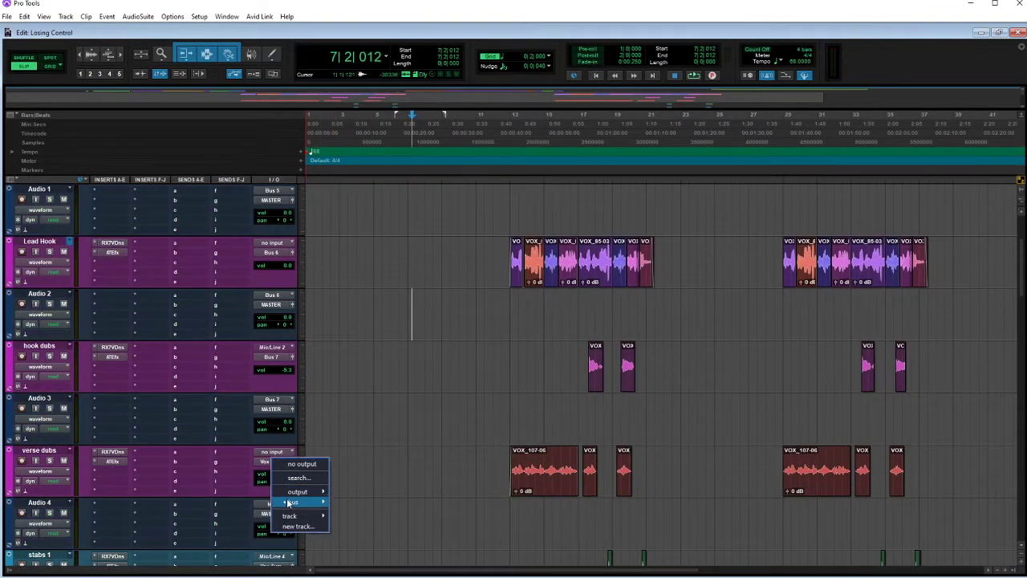
pyautogui.moveTo(295, 502)
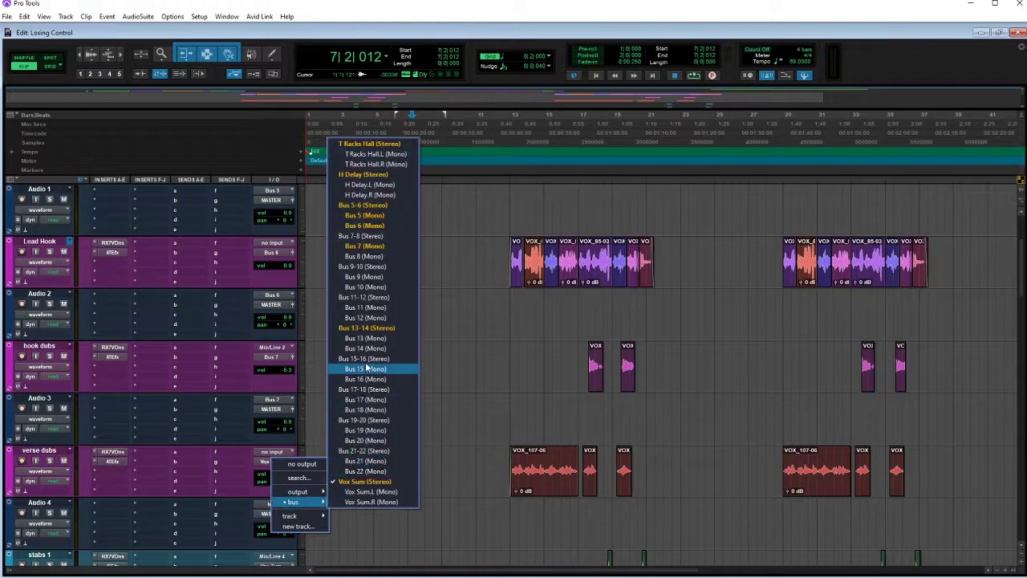
pyautogui.click(364, 256)
pyautogui.scroll(-1, 360, 400)
pyautogui.click(278, 454)
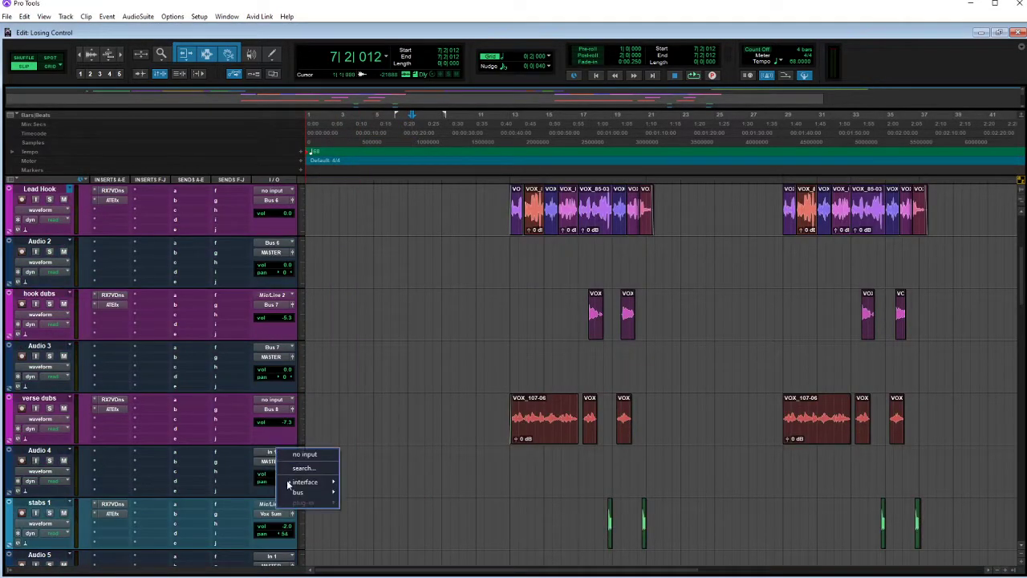
pyautogui.moveTo(301, 491)
pyautogui.click(374, 329)
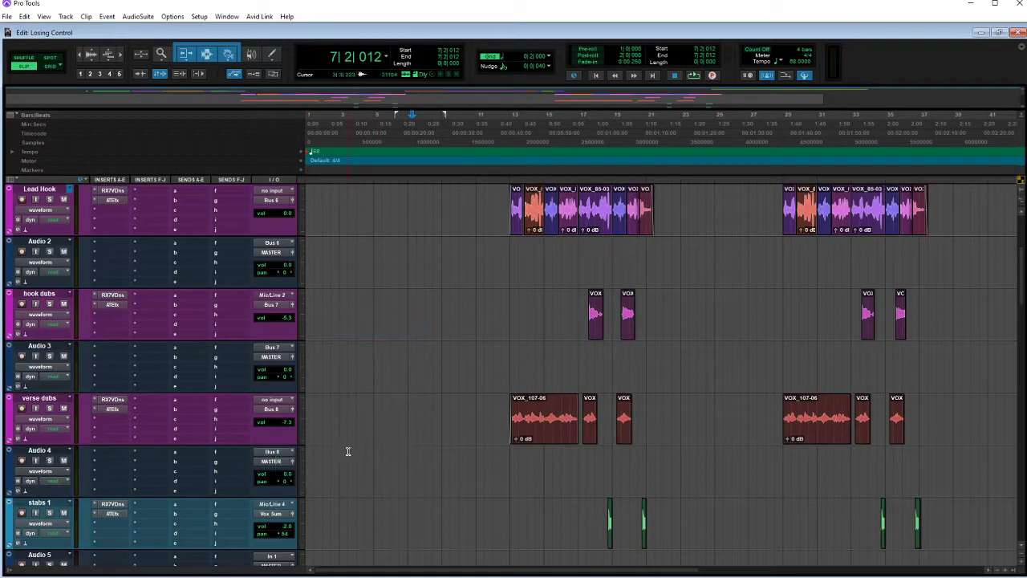
# Route the stabs 1 output to Bus 9 and set the input of Audio 5 to Bus 9
pyautogui.scroll(-2, 348, 449)
pyautogui.click(269, 410)
pyautogui.moveTo(285, 452)
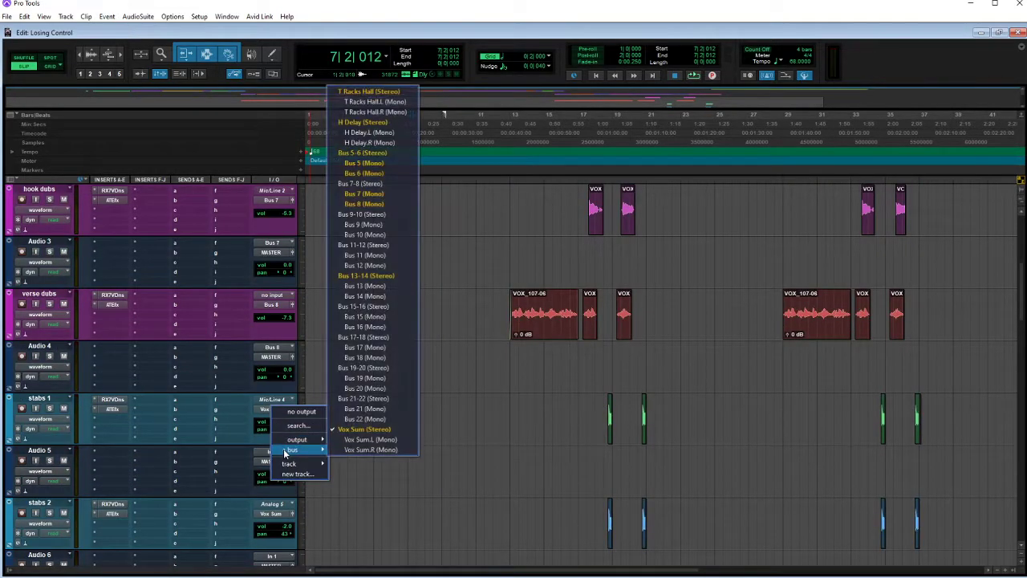
pyautogui.click(366, 225)
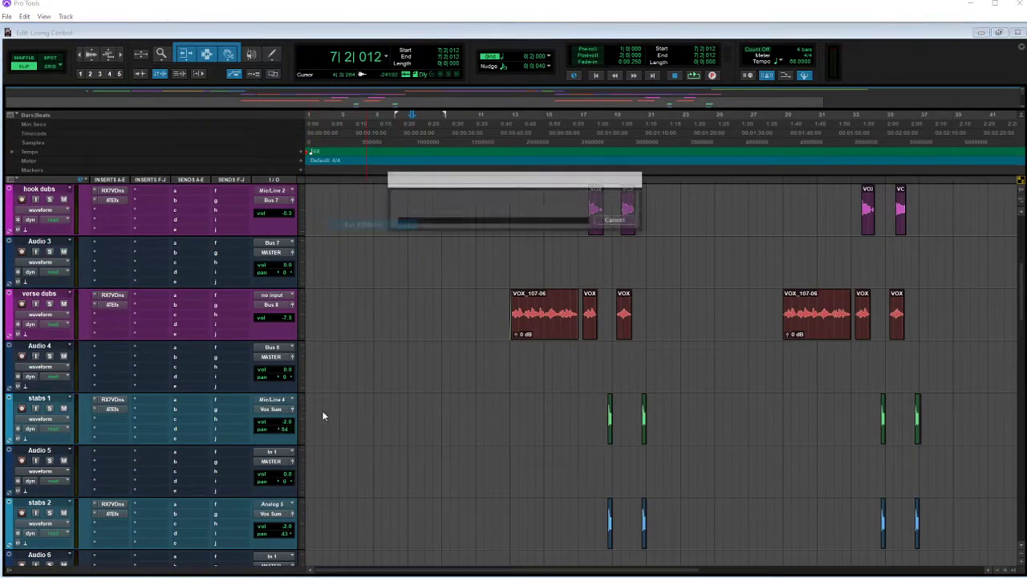
pyautogui.click(273, 453)
pyautogui.moveTo(296, 493)
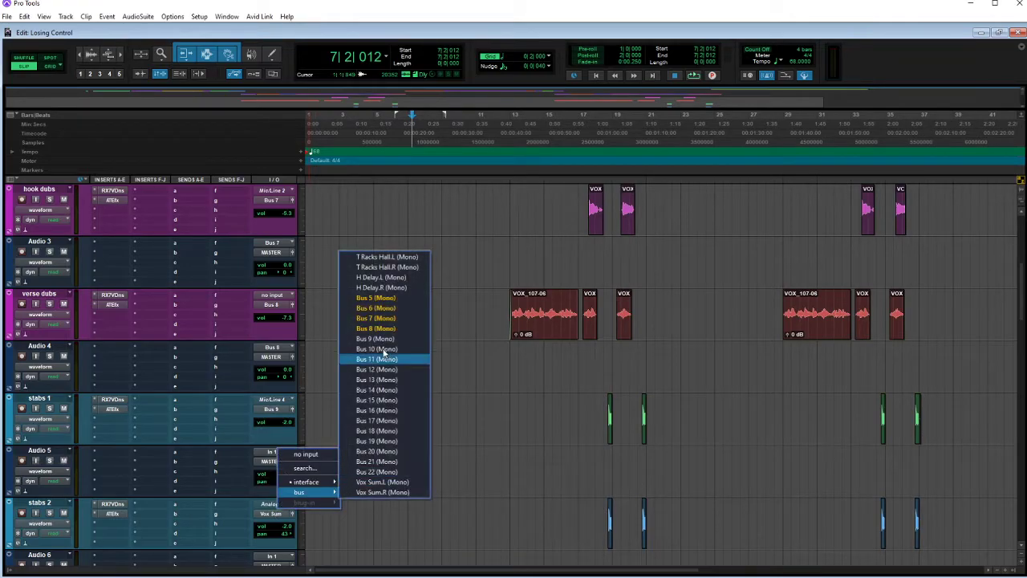
pyautogui.click(373, 337)
# Route the stabs 2 output to Bus 10 and set the input of Audio 6 to Bus 10
pyautogui.scroll(-2, 270, 420)
pyautogui.click(271, 409)
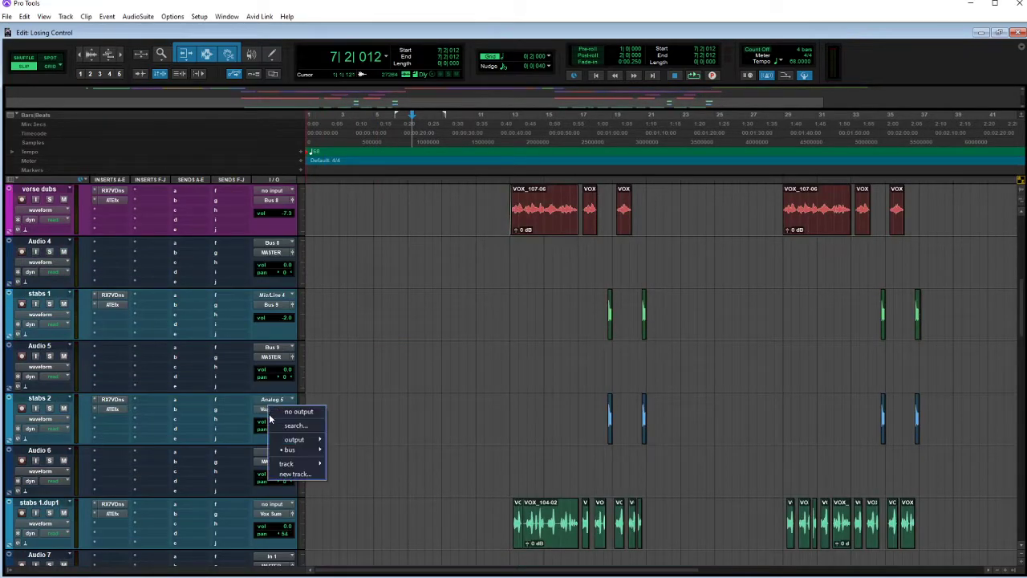
pyautogui.moveTo(288, 450)
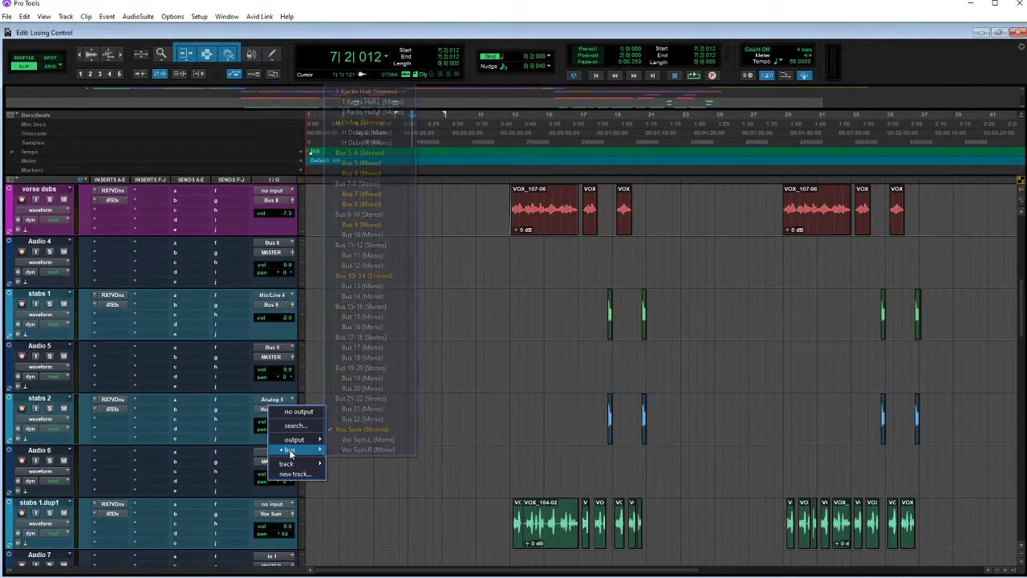
pyautogui.click(362, 234)
pyautogui.click(273, 454)
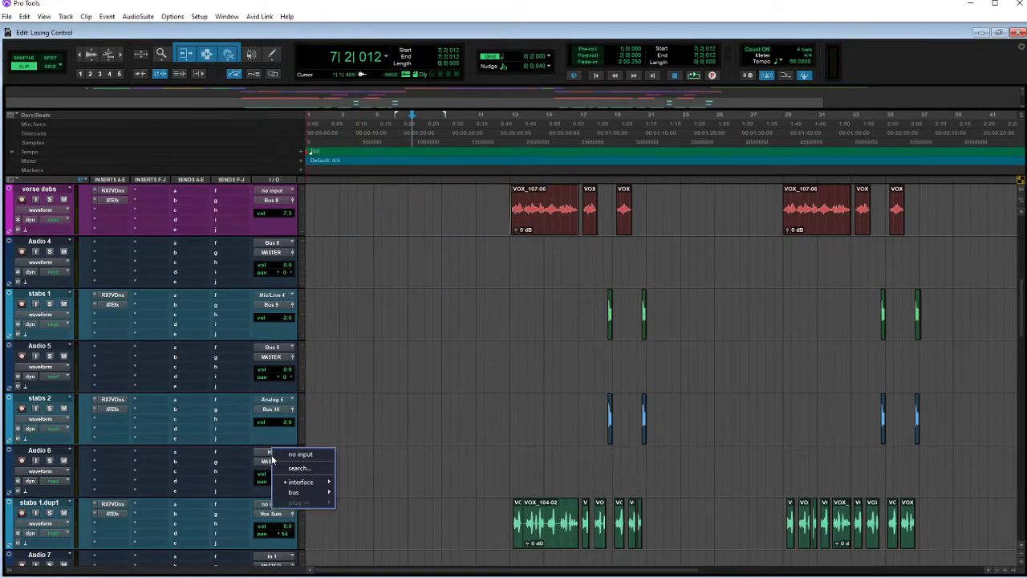
pyautogui.moveTo(295, 492)
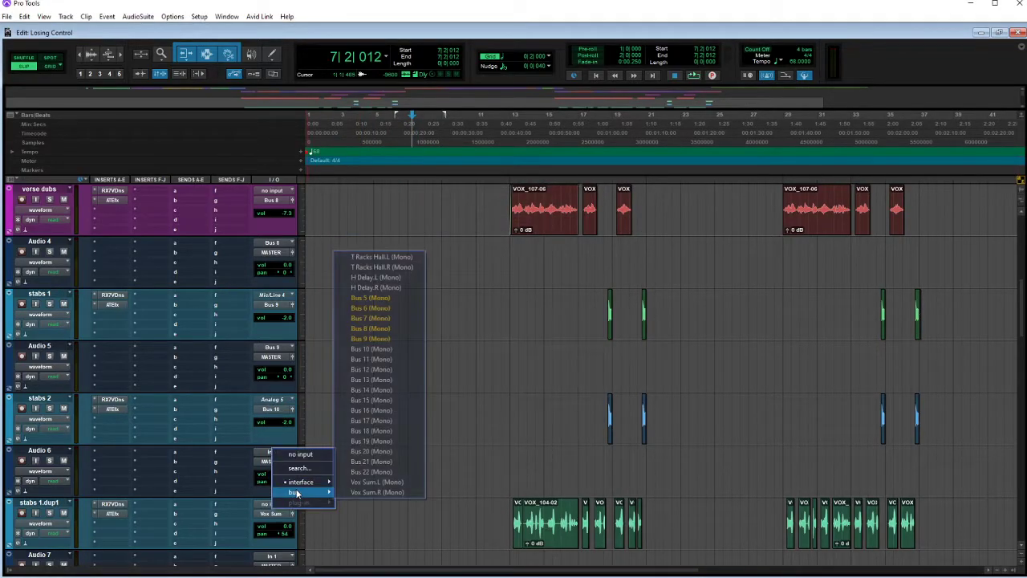
pyautogui.click(370, 349)
# Try Bus 11 as the stabs 1.dup1 input and Bus 12 as the Audio 7 input, and set stabs 1.dup1 back to no input
pyautogui.scroll(-1, 314, 465)
pyautogui.click(277, 454)
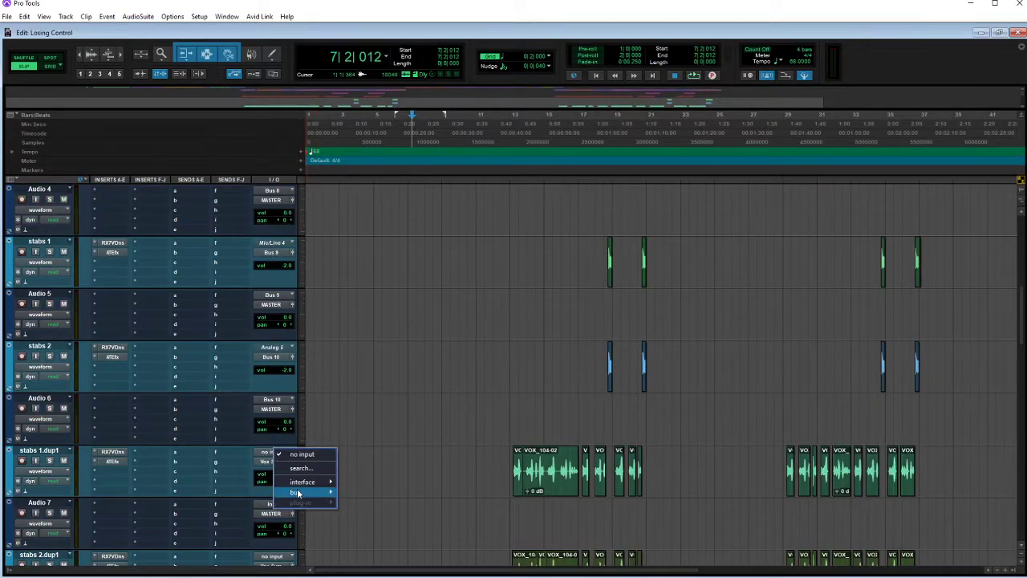
pyautogui.moveTo(295, 493)
pyautogui.click(383, 359)
pyautogui.scroll(-2, 338, 452)
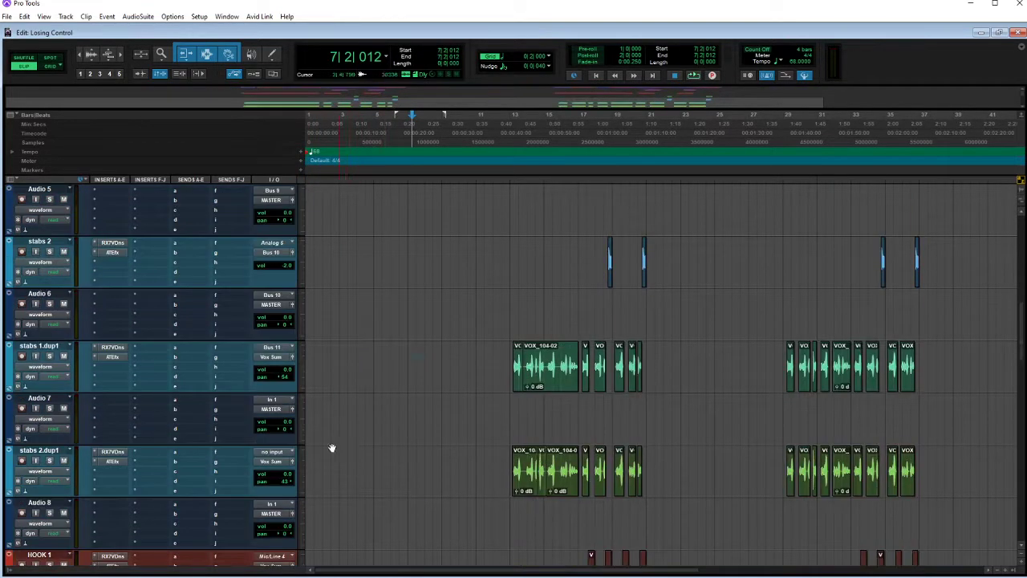
pyautogui.click(273, 402)
pyautogui.moveTo(295, 440)
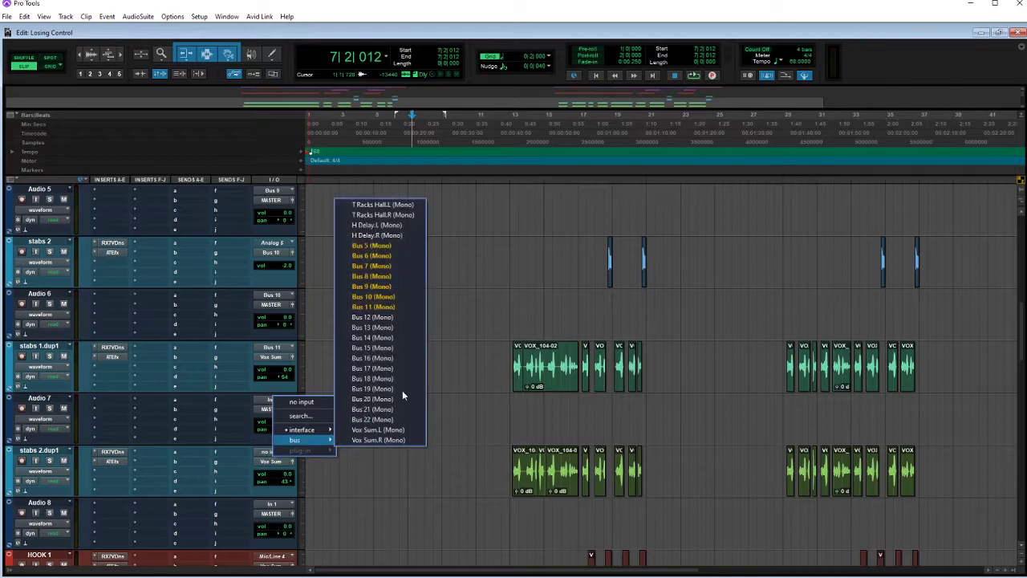
pyautogui.click(383, 319)
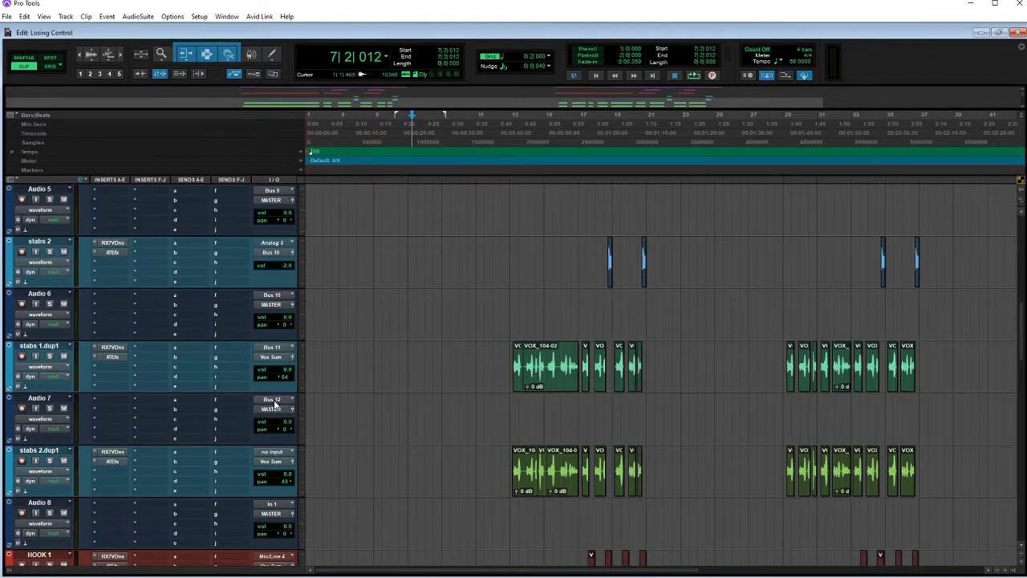
pyautogui.click(273, 348)
pyautogui.click(286, 352)
# Route the stabs 1.dup1 output to Bus 11 and set the input of Audio 7 to Bus 11
pyautogui.click(271, 358)
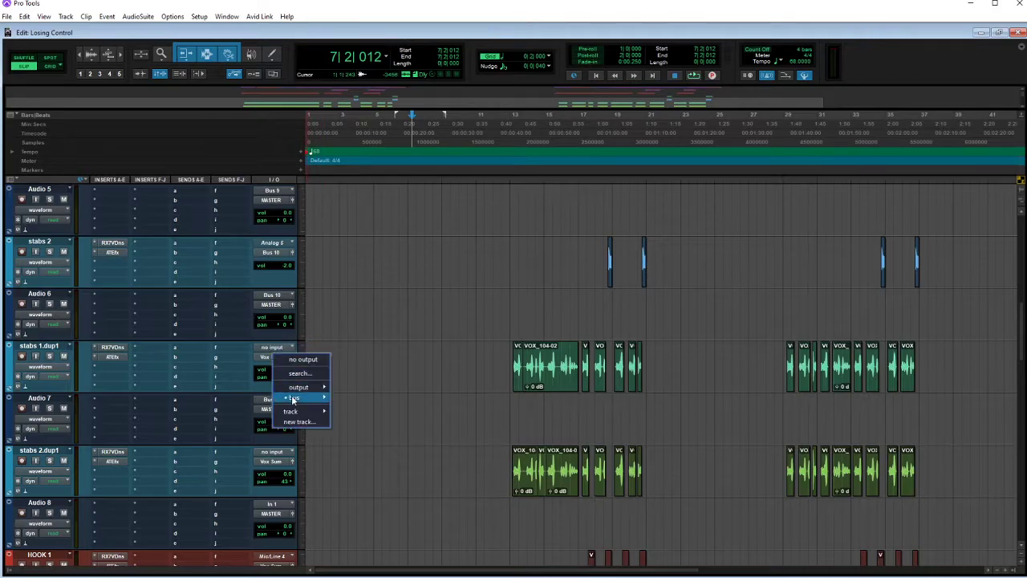
pyautogui.moveTo(293, 397)
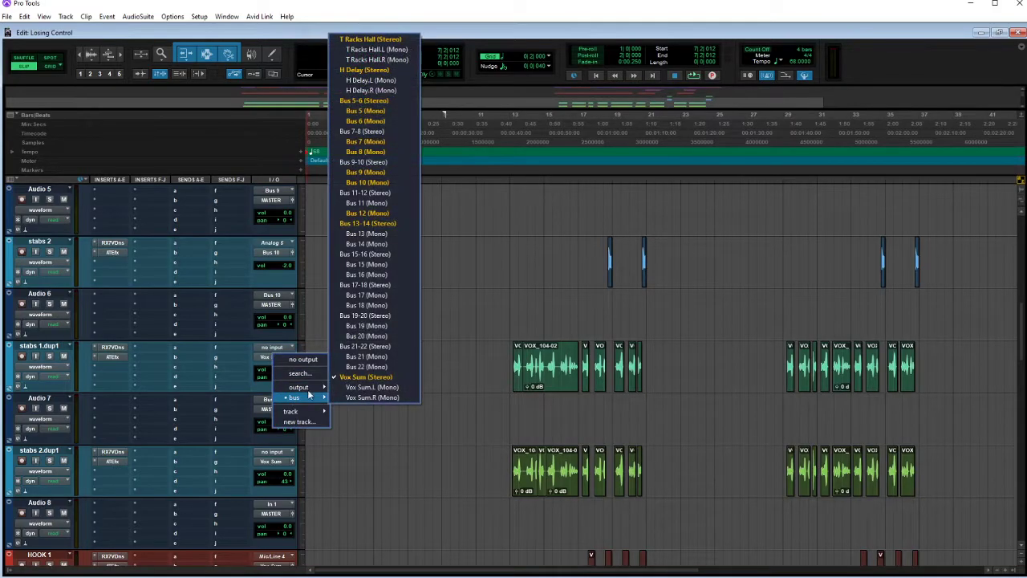
pyautogui.click(366, 202)
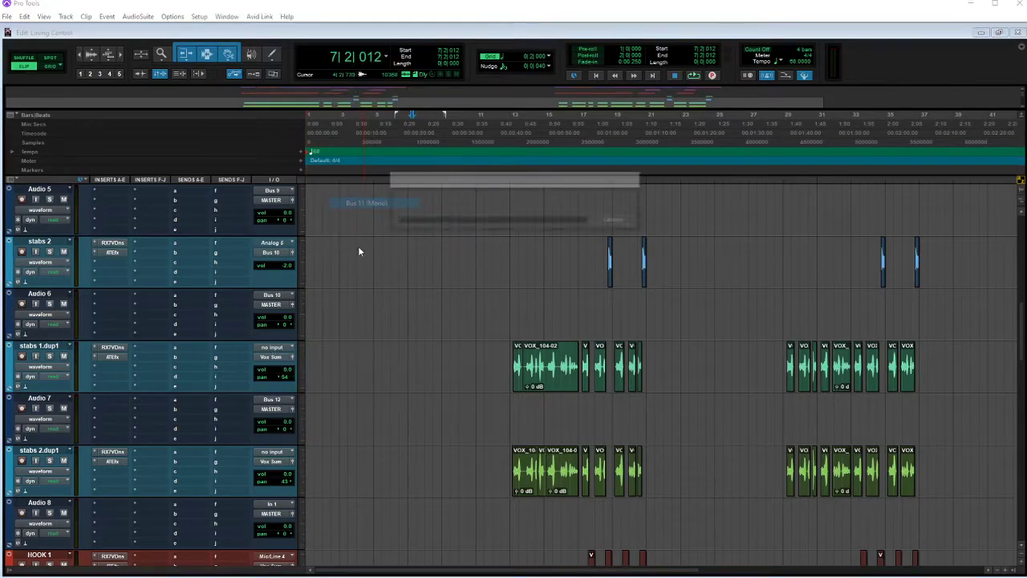
pyautogui.click(274, 407)
pyautogui.moveTo(321, 434)
pyautogui.click(361, 309)
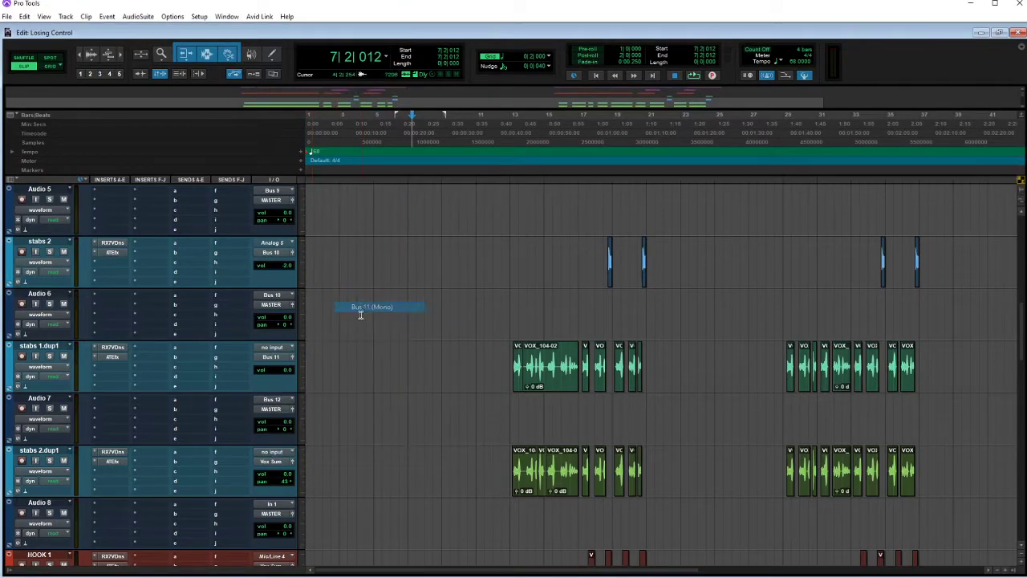
# Route the stabs 2.dup1 output to Bus 12 and set the input of Audio 8 to Bus 12
pyautogui.click(268, 462)
pyautogui.moveTo(287, 501)
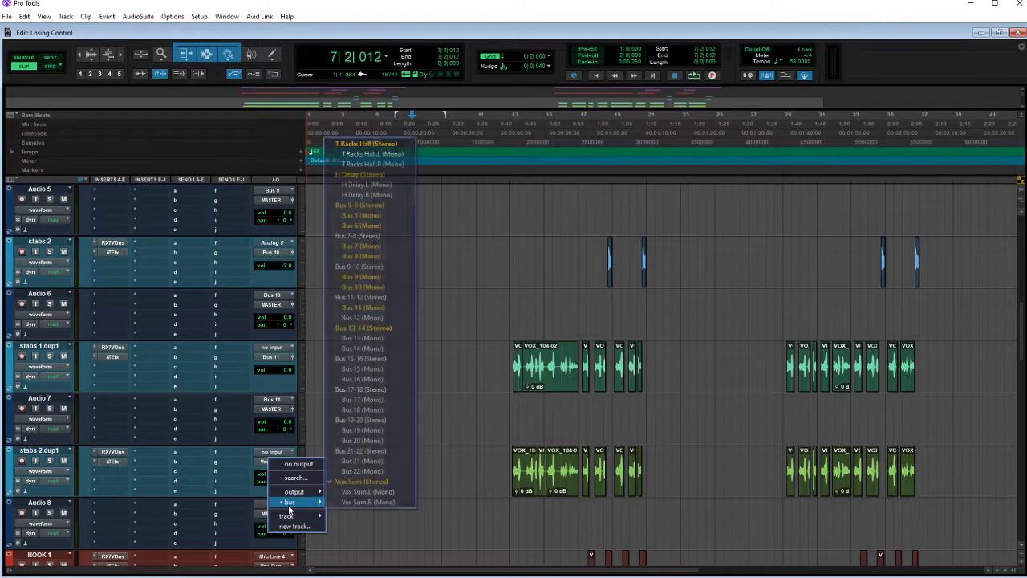
pyautogui.click(361, 318)
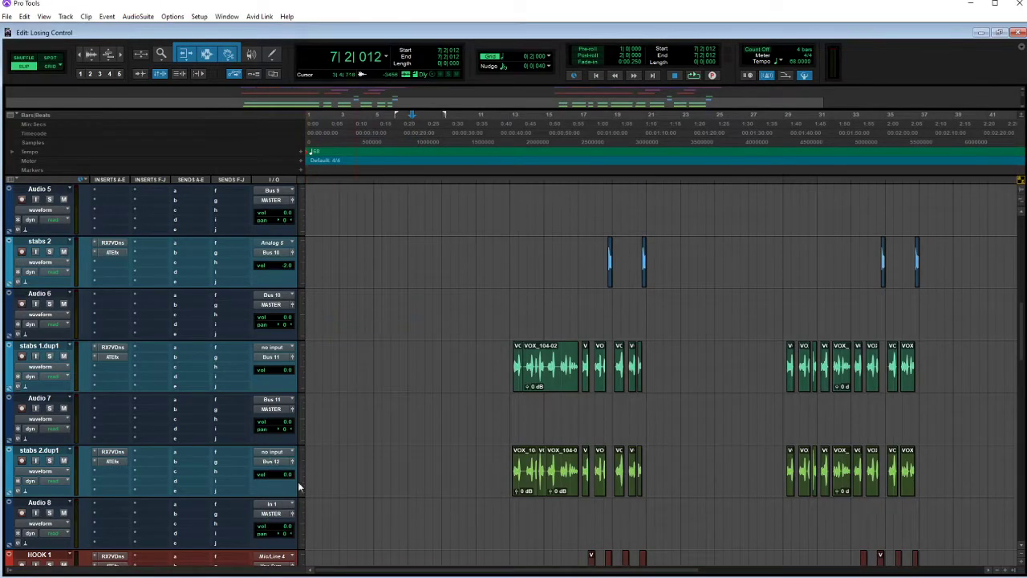
pyautogui.scroll(-2, 282, 453)
pyautogui.click(272, 404)
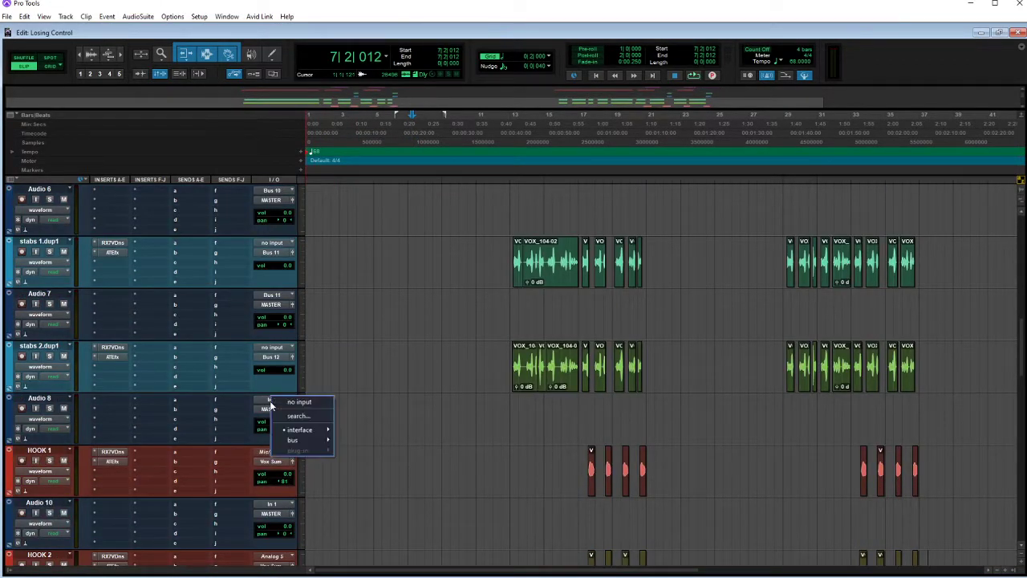
pyautogui.moveTo(296, 440)
pyautogui.click(359, 318)
# Route the HOOK 1 output to Bus 13 and set the input of Audio 10 to Bus 13
pyautogui.click(272, 462)
pyautogui.moveTo(304, 504)
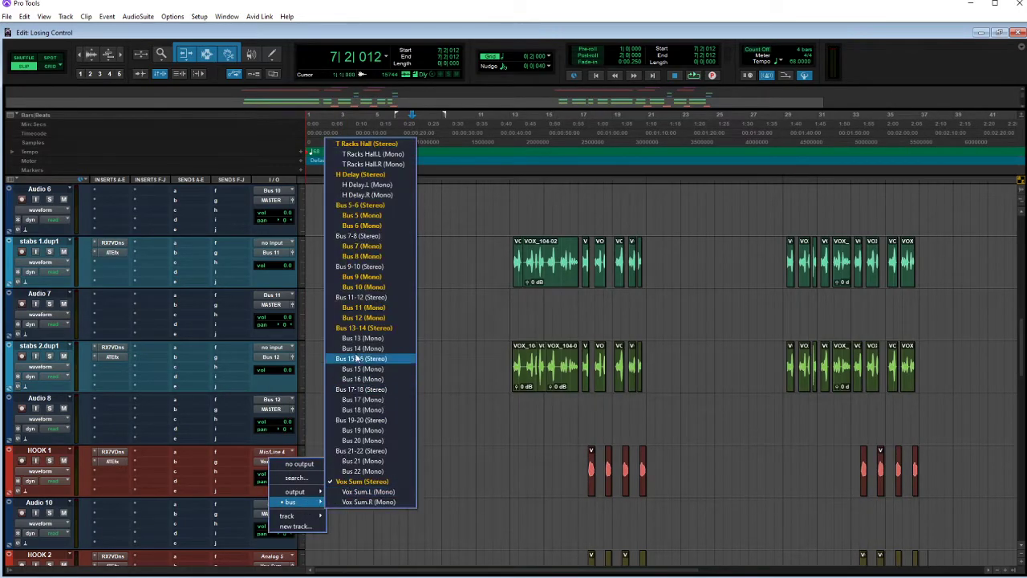
pyautogui.click(355, 339)
pyautogui.click(273, 504)
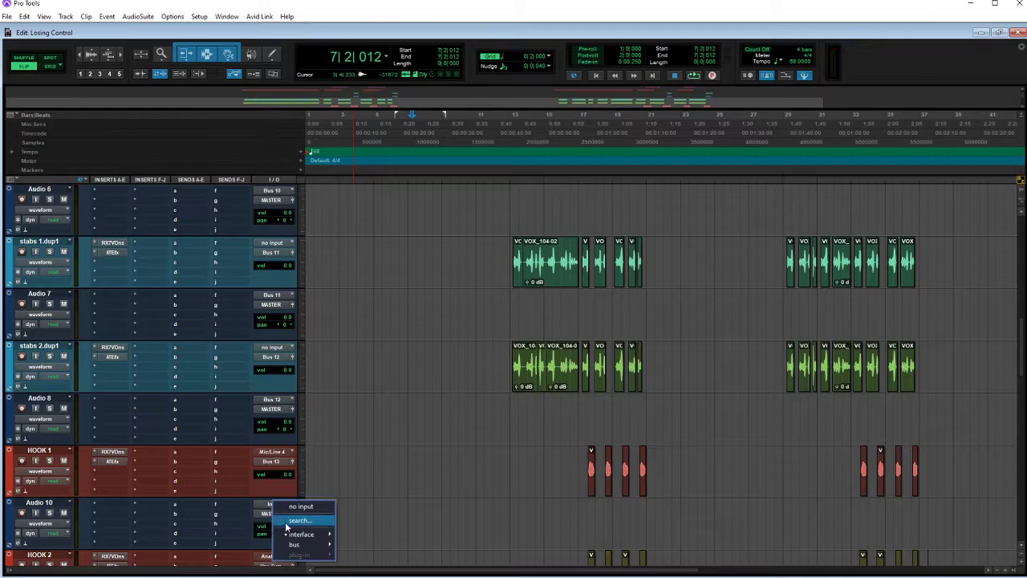
pyautogui.moveTo(297, 545)
pyautogui.click(363, 435)
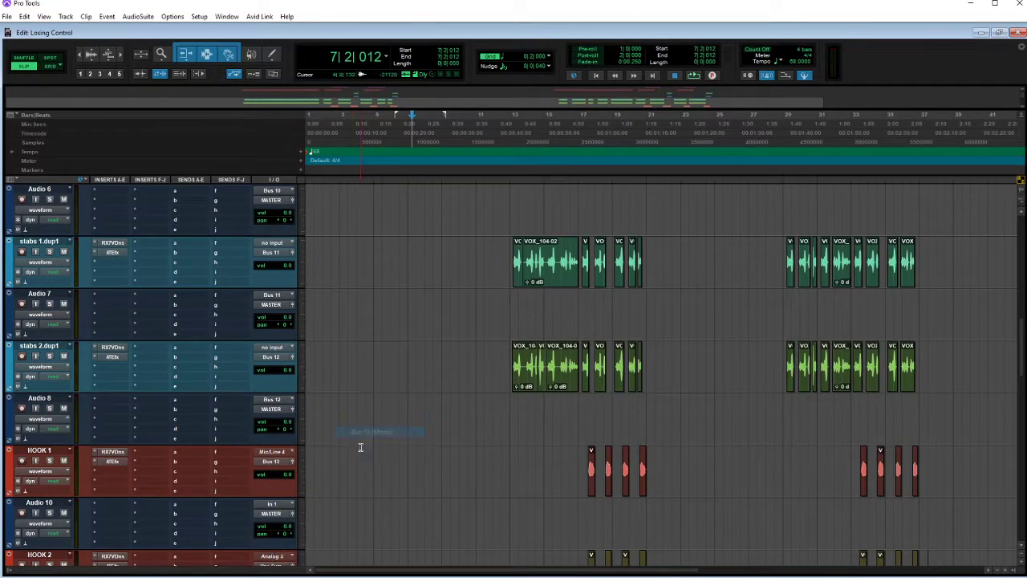
# Route the HOOK 2 output to Bus 14 and set the input of Audio 9 to Bus 14
pyautogui.scroll(-2, 350, 454)
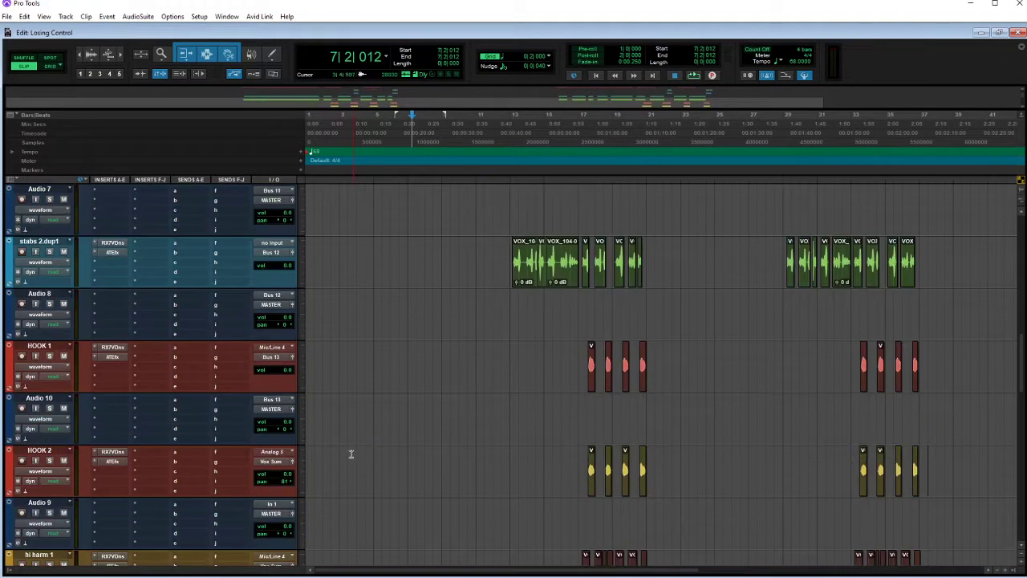
pyautogui.click(271, 410)
pyautogui.click(270, 463)
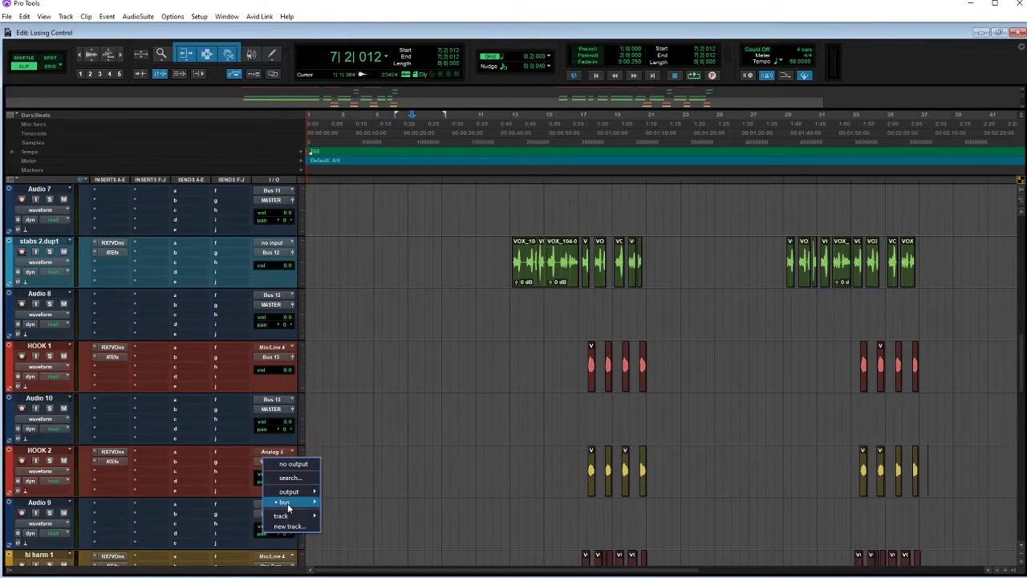
pyautogui.moveTo(288, 507)
pyautogui.click(353, 354)
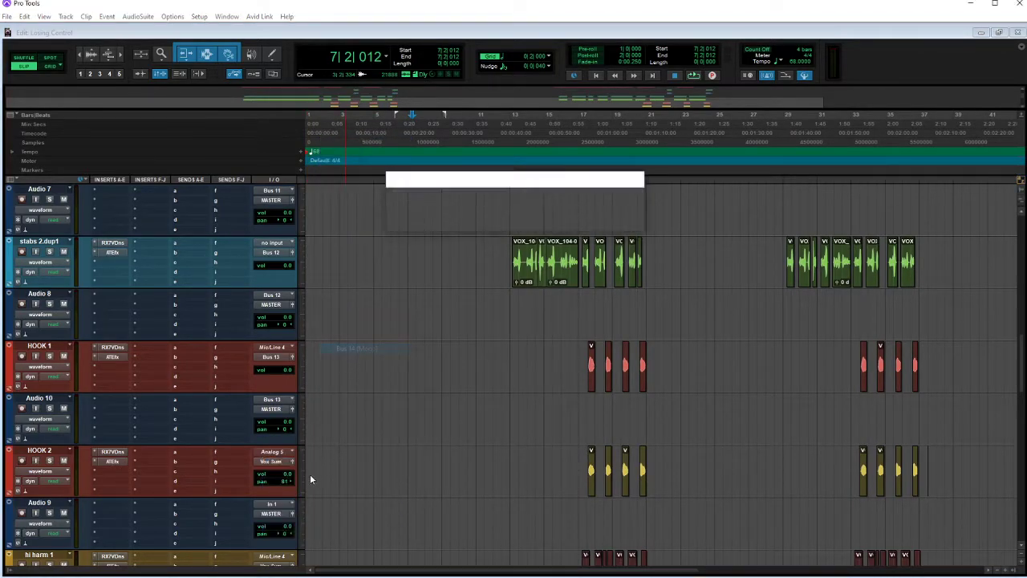
pyautogui.click(273, 506)
pyautogui.moveTo(310, 550)
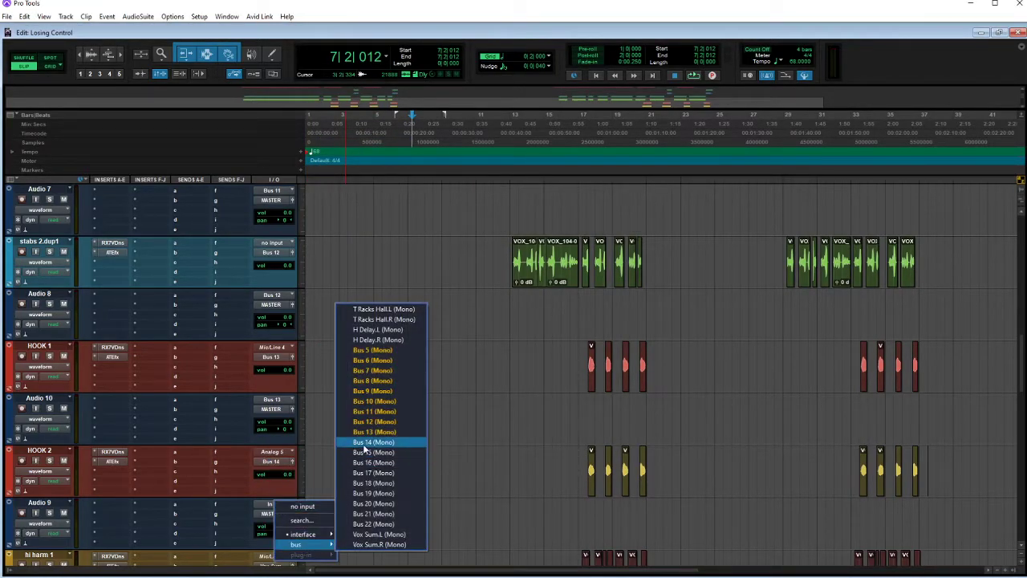
pyautogui.click(378, 443)
# Route the hi harm 1 output to Bus 15 and set the input of Audio 11 to Bus 15
pyautogui.scroll(-1, 316, 454)
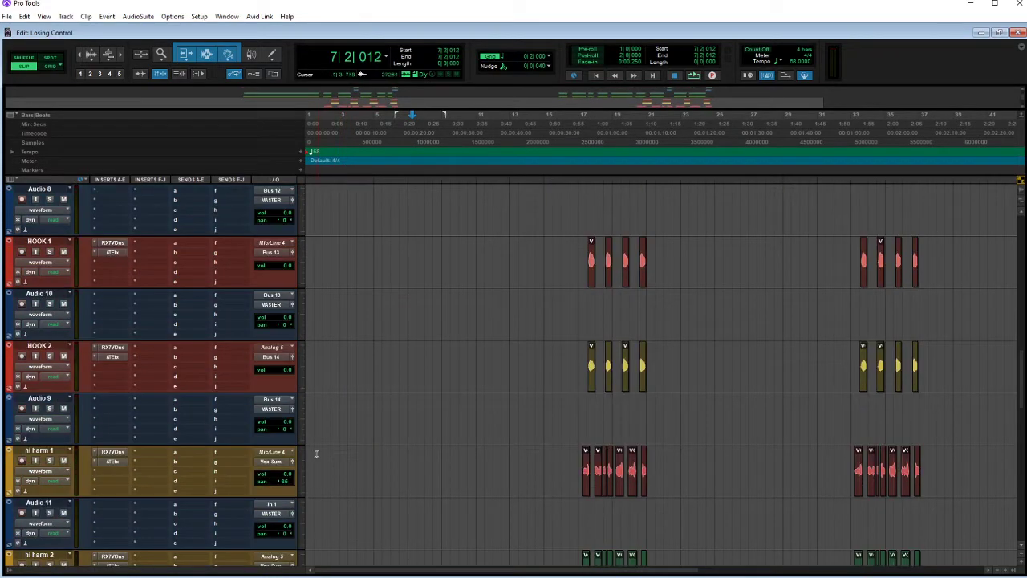
pyautogui.click(273, 464)
pyautogui.moveTo(290, 501)
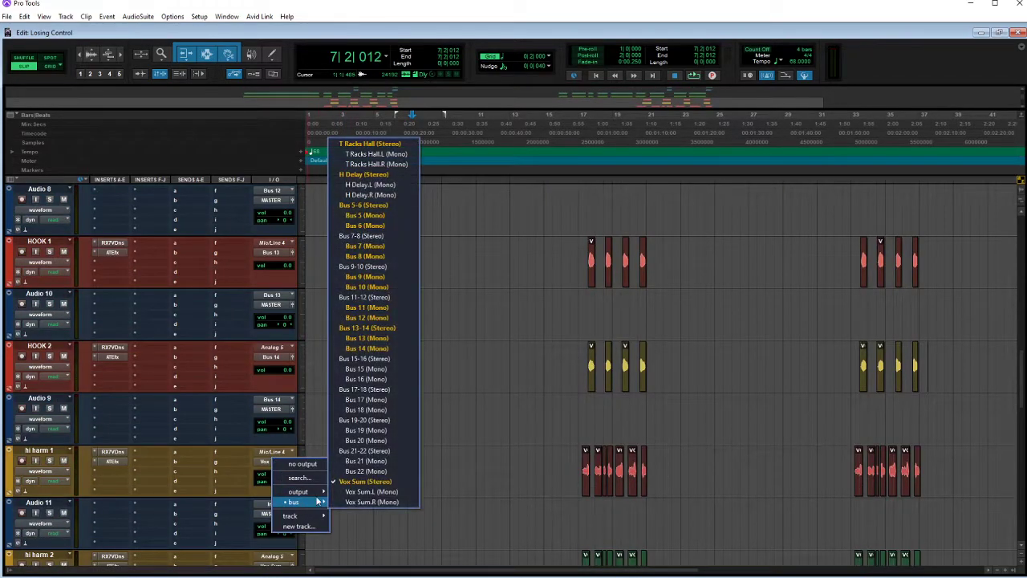
pyautogui.click(366, 369)
pyautogui.scroll(-1, 299, 465)
pyautogui.click(272, 454)
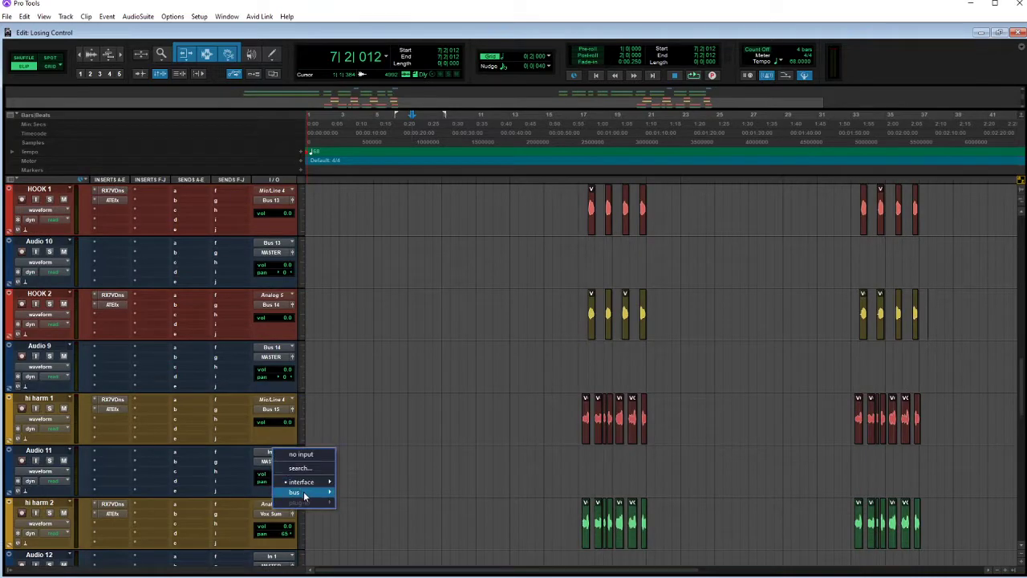
pyautogui.moveTo(307, 496)
pyautogui.click(378, 401)
# Route the hi harm 2 output to Bus 16 and set the input of Audio 12 to Bus 16
pyautogui.scroll(-1, 361, 432)
pyautogui.scroll(-1, 361, 432)
pyautogui.click(274, 409)
pyautogui.moveTo(297, 454)
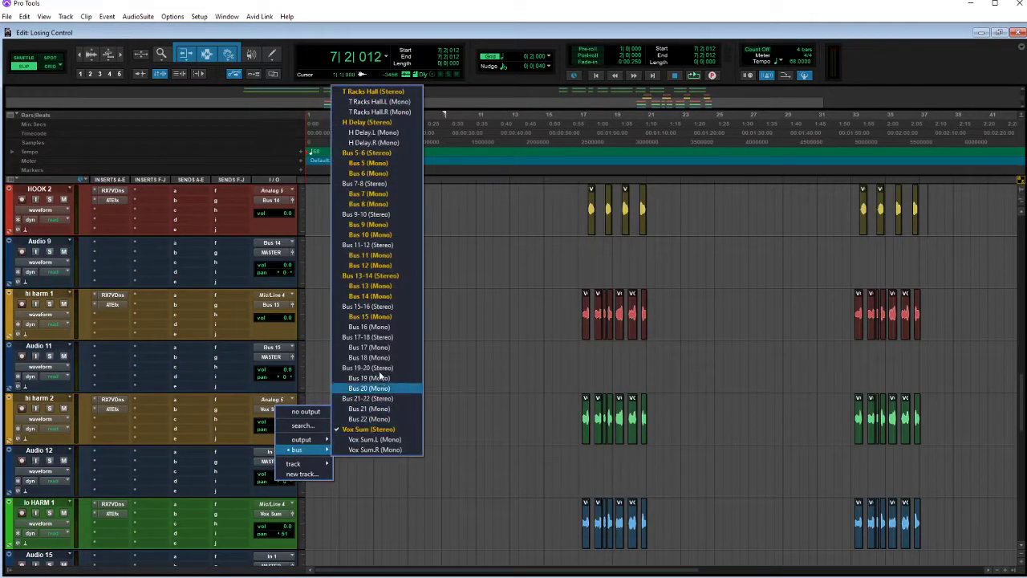
pyautogui.click(374, 328)
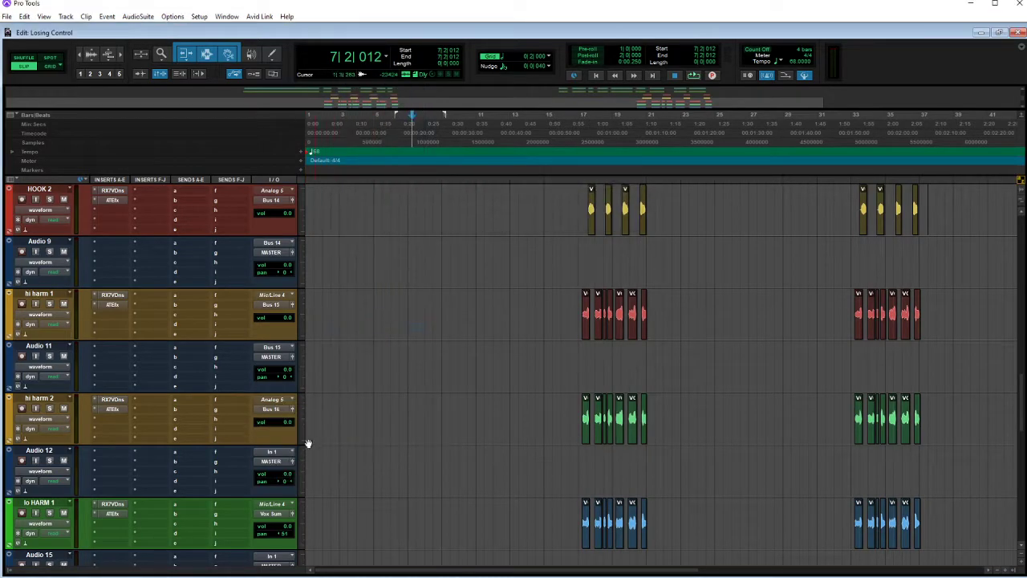
pyautogui.click(272, 453)
pyautogui.moveTo(290, 491)
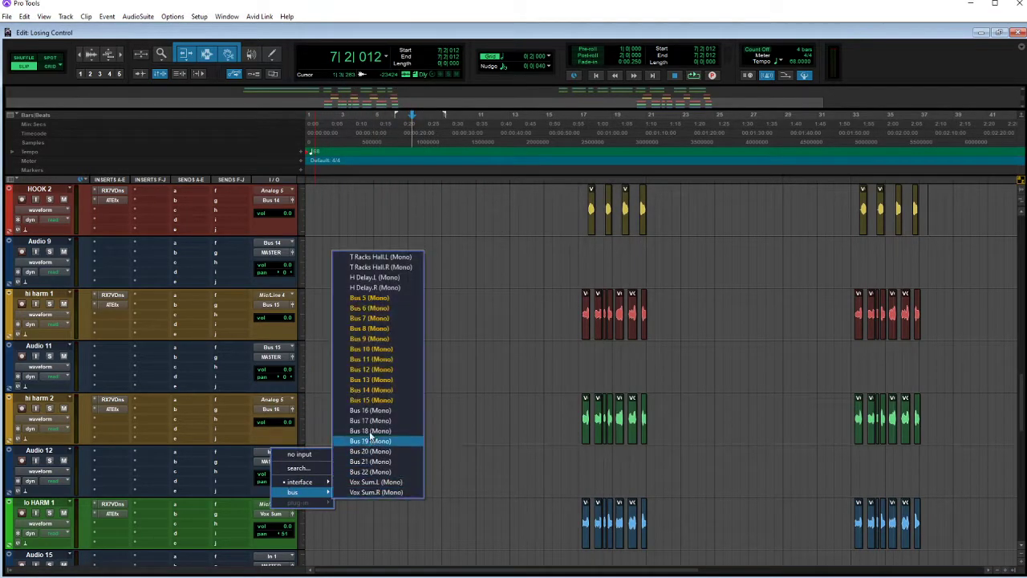
pyautogui.click(377, 413)
# Route the lo HARM 1 output to Bus 17 and set the input of Audio 15 to Bus 17
pyautogui.scroll(-1, 340, 441)
pyautogui.click(272, 409)
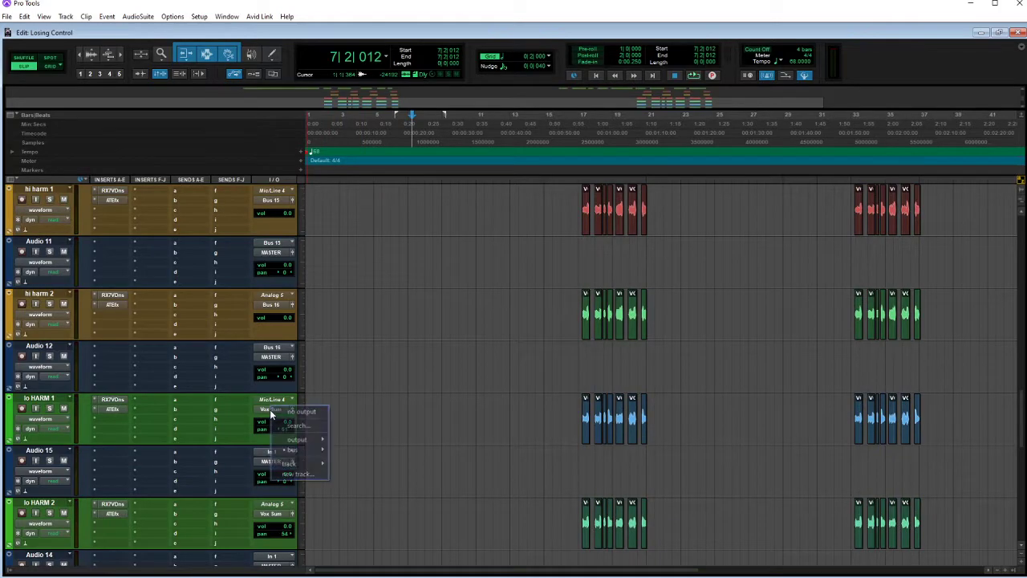
pyautogui.moveTo(291, 449)
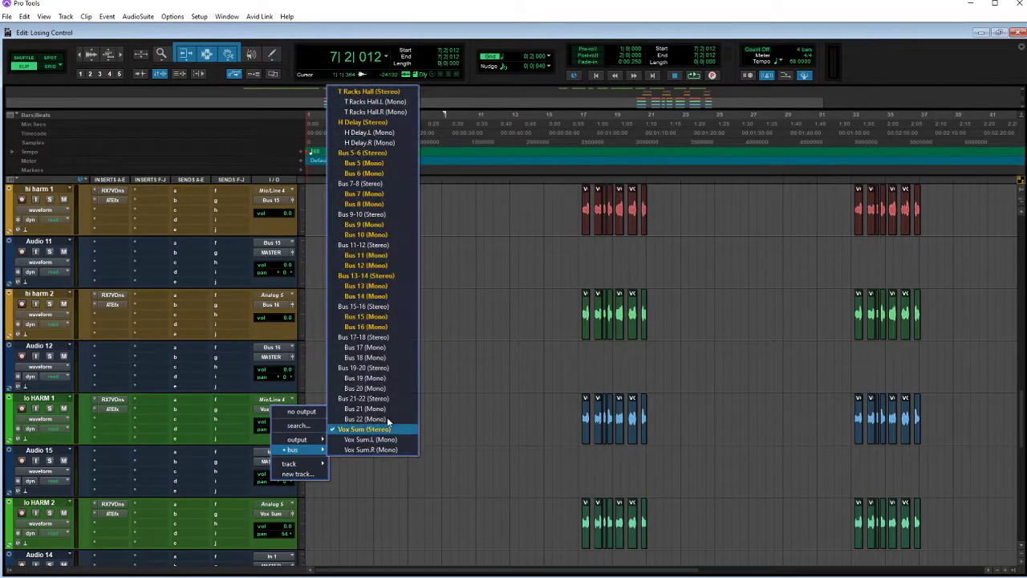
pyautogui.click(367, 347)
pyautogui.click(271, 453)
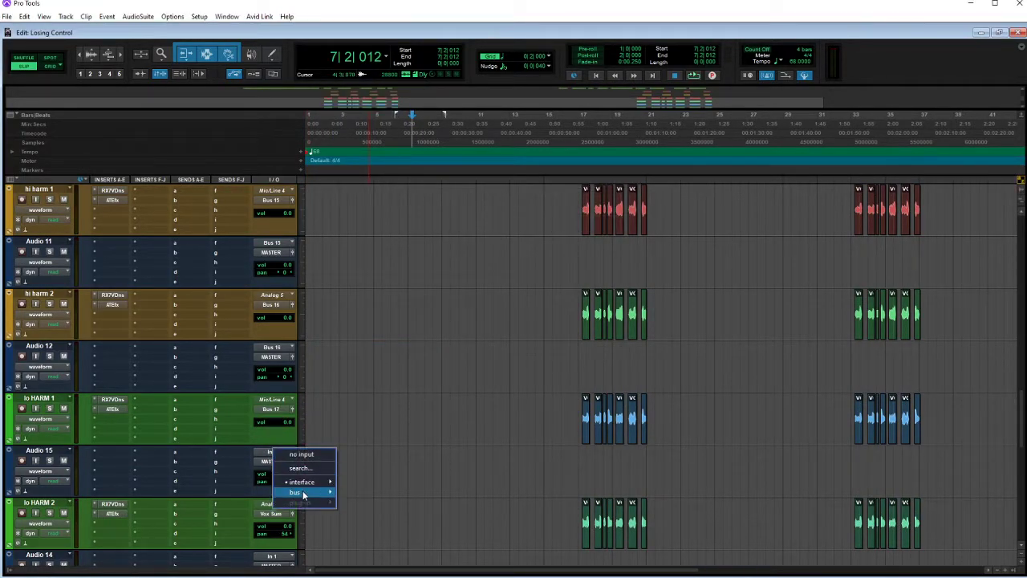
pyautogui.moveTo(303, 493)
pyautogui.click(382, 420)
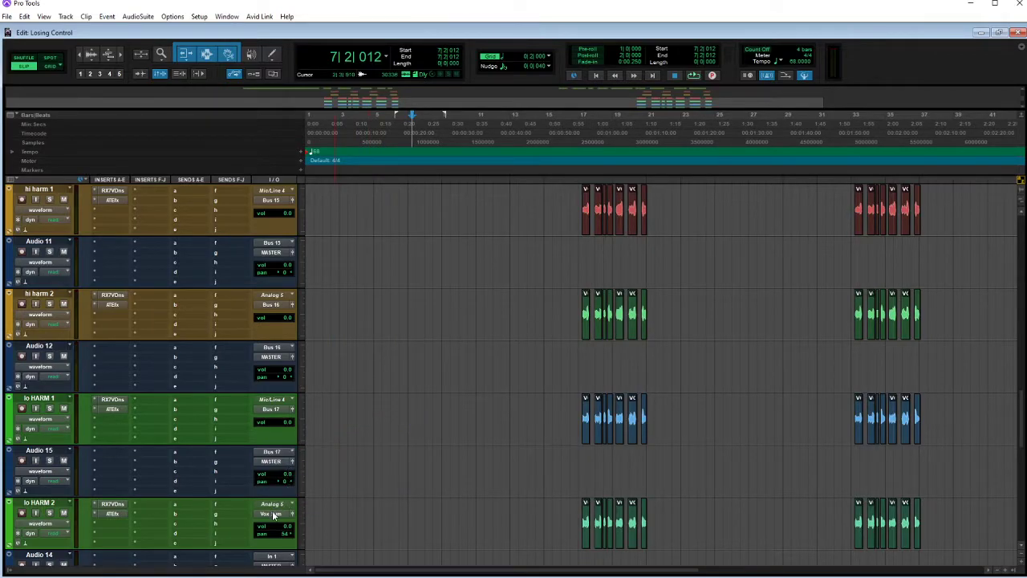
# Route the lo HARM 2 output to Bus 18 and set the input of Audio 14 to Bus 18
pyautogui.click(292, 515)
pyautogui.moveTo(302, 484)
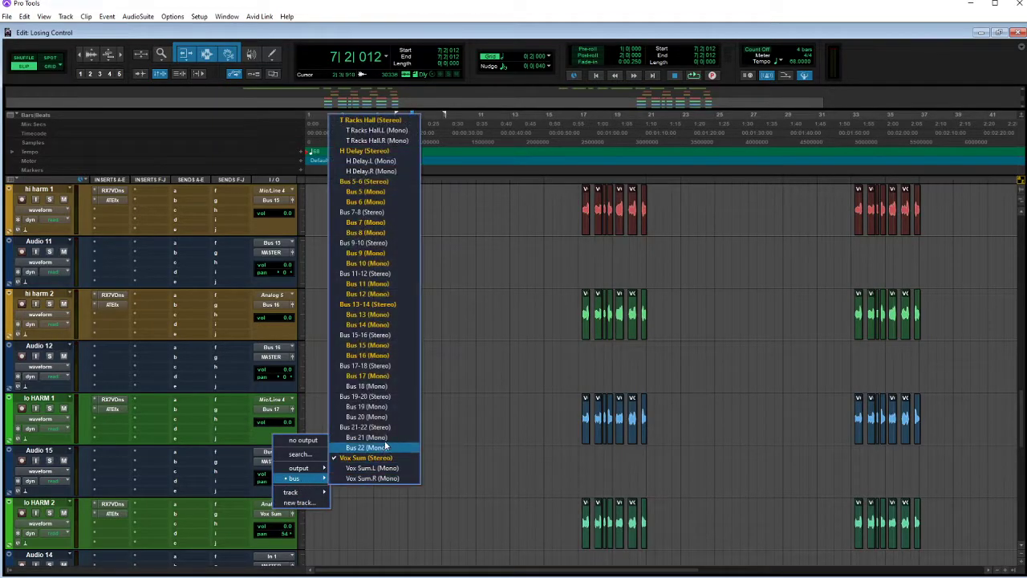
pyautogui.click(376, 392)
pyautogui.scroll(-3, 356, 436)
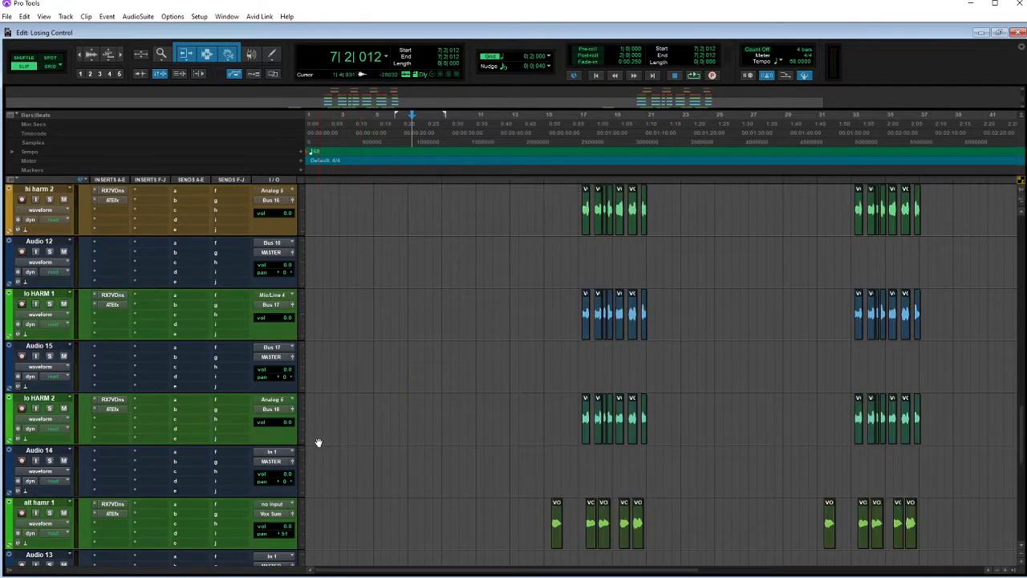
pyautogui.click(270, 399)
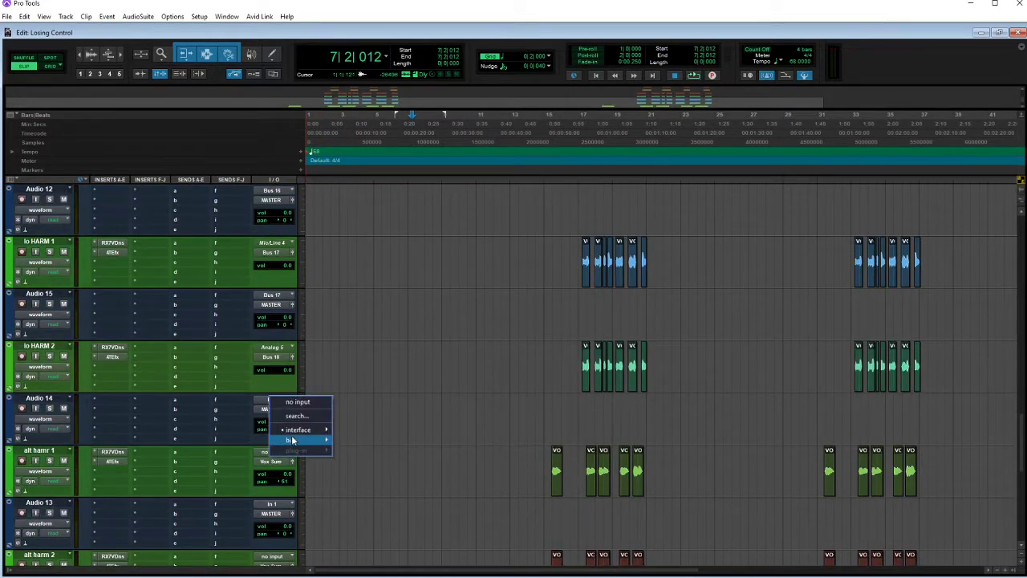
pyautogui.moveTo(292, 440)
pyautogui.click(377, 379)
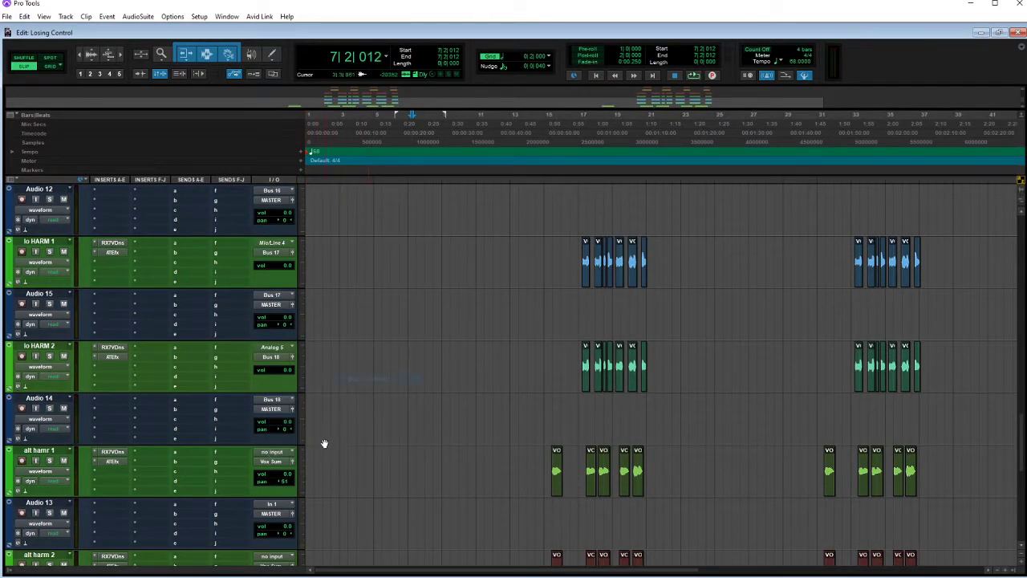
# Route the alt hamr 1 output to Bus 19 and set the input of Audio 13 to Bus 19
pyautogui.click(273, 464)
pyautogui.moveTo(301, 506)
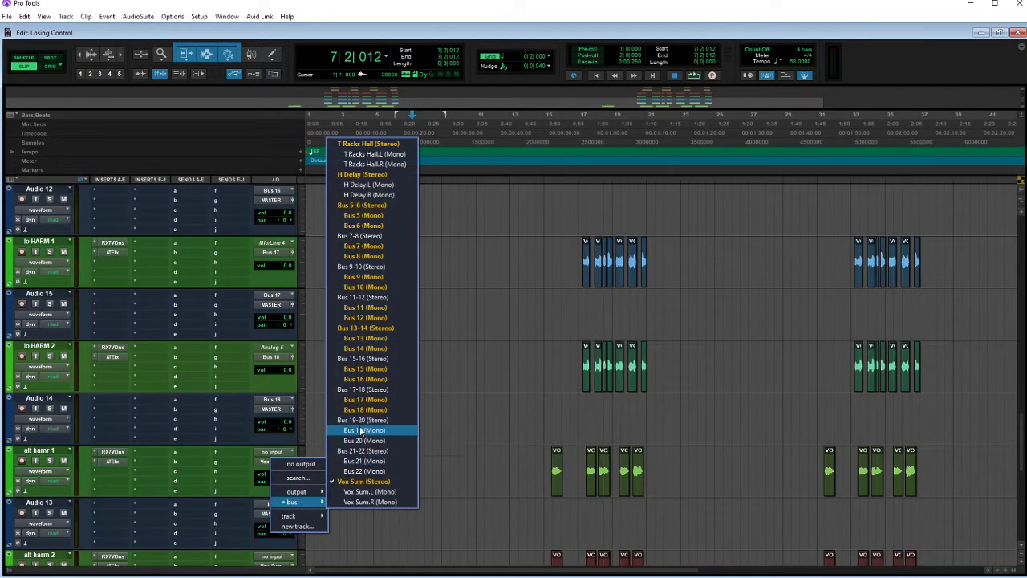
pyautogui.click(369, 429)
pyautogui.scroll(-1, 328, 479)
pyautogui.scroll(-1, 328, 479)
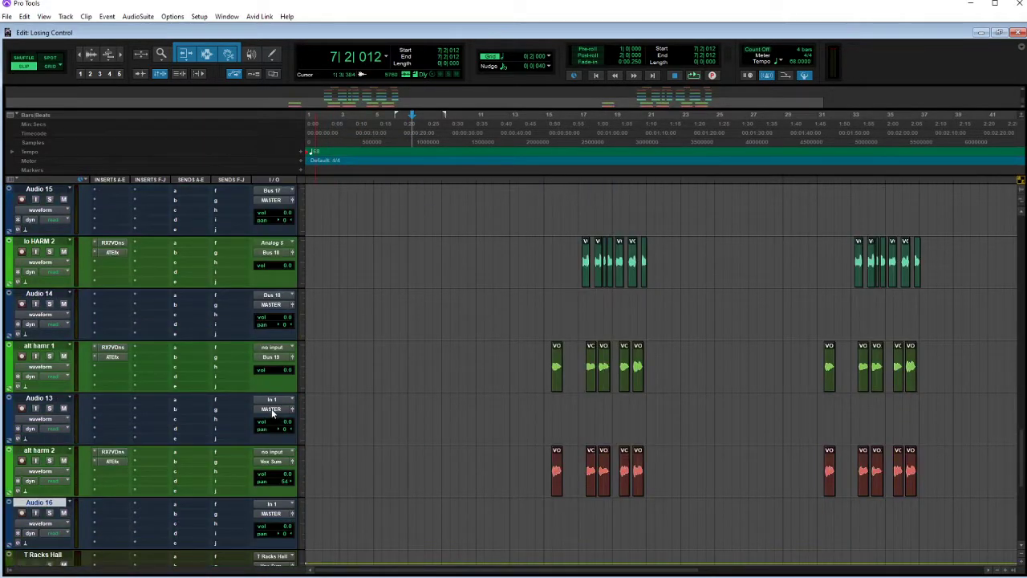
pyautogui.click(274, 402)
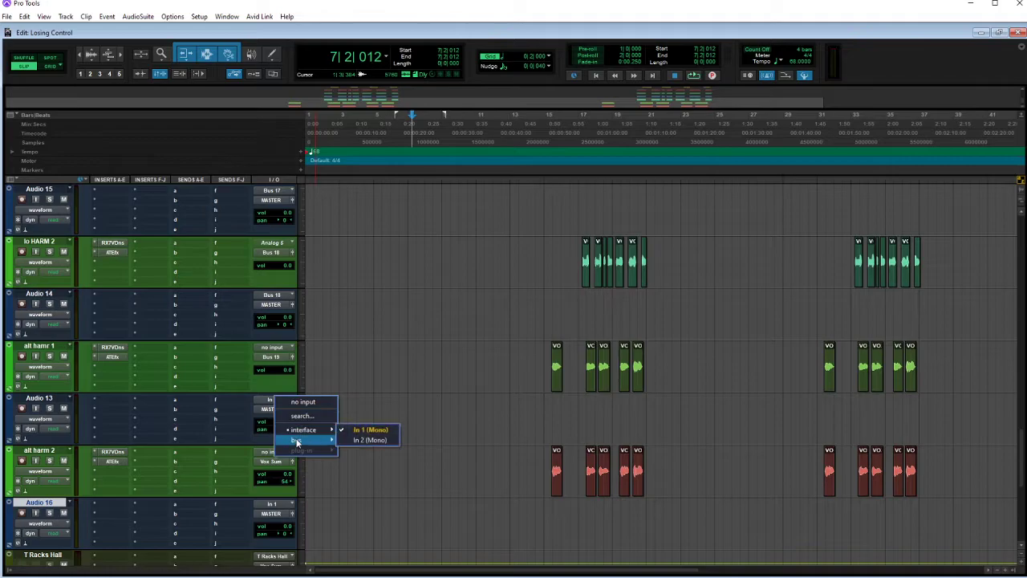
pyautogui.moveTo(317, 439)
pyautogui.click(376, 389)
# Route the alt harm 2 output to Bus 20 and set the input of Audio 16 to Bus 20
pyautogui.scroll(-1, 318, 448)
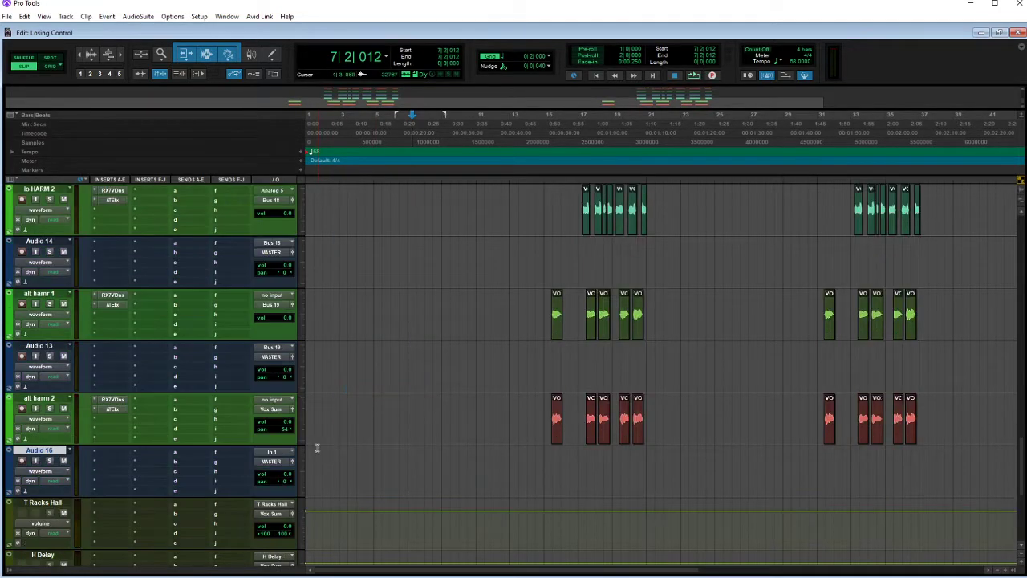
pyautogui.click(272, 410)
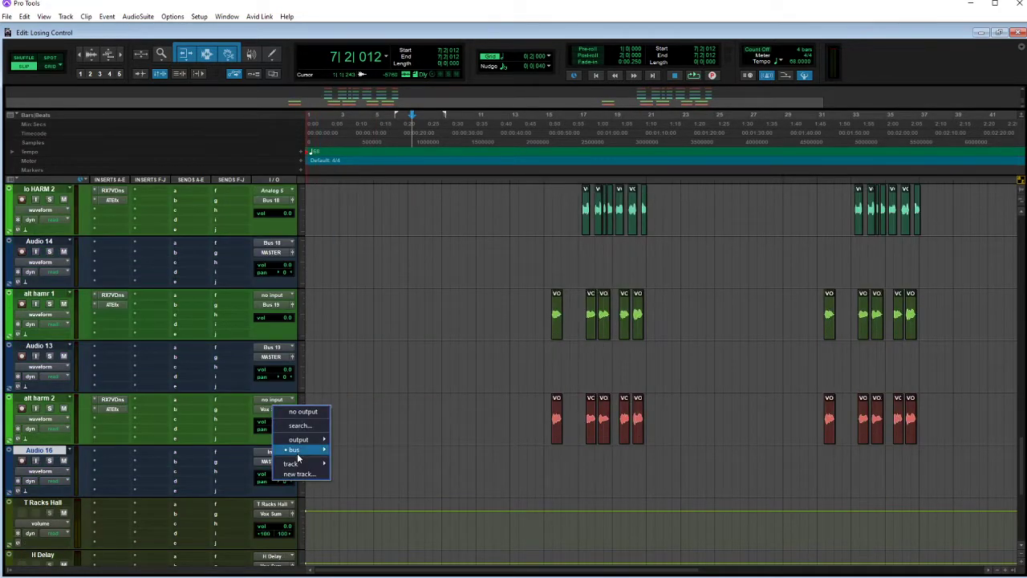
pyautogui.click(365, 388)
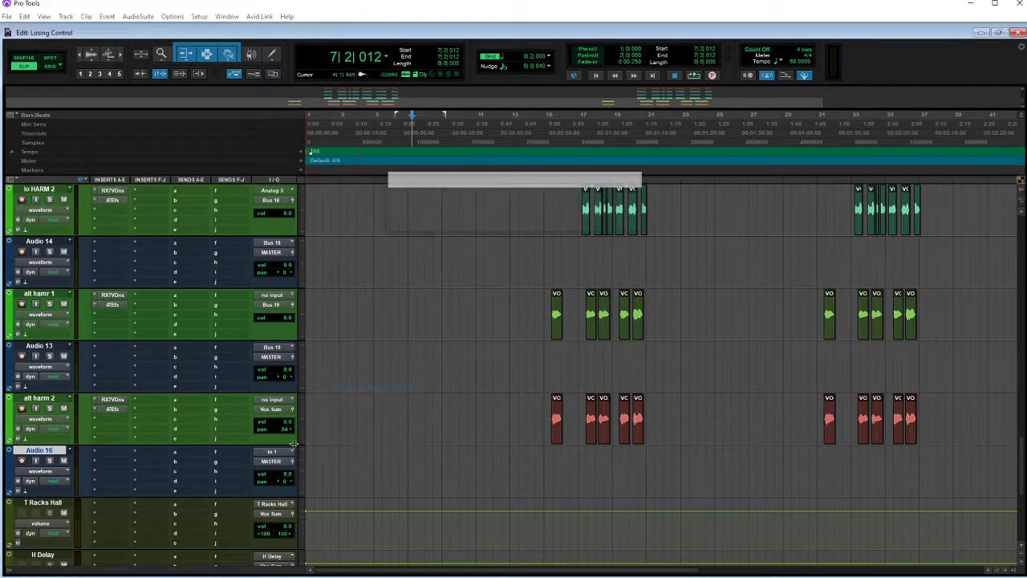
pyautogui.click(282, 451)
pyautogui.moveTo(321, 491)
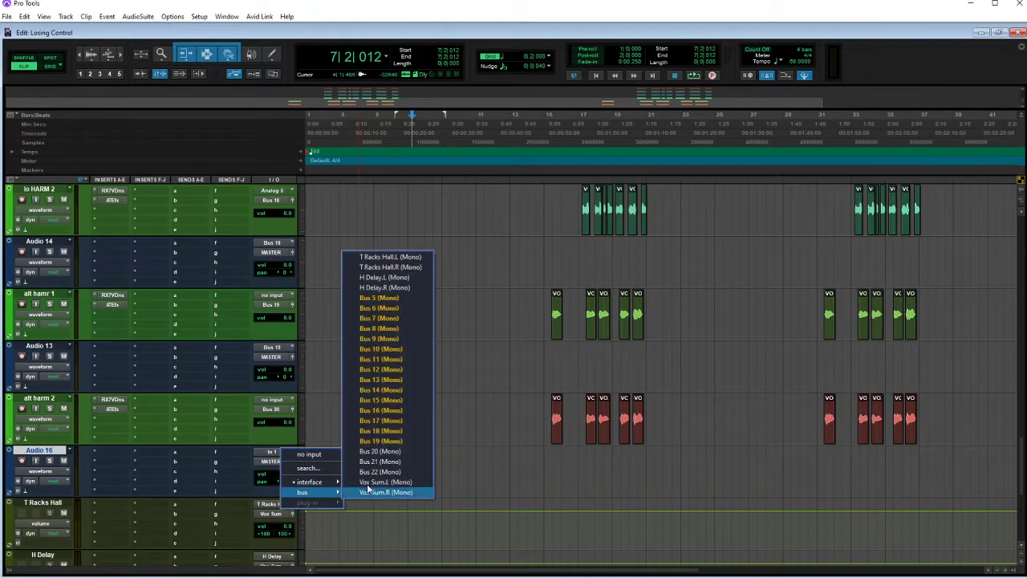
pyautogui.click(374, 451)
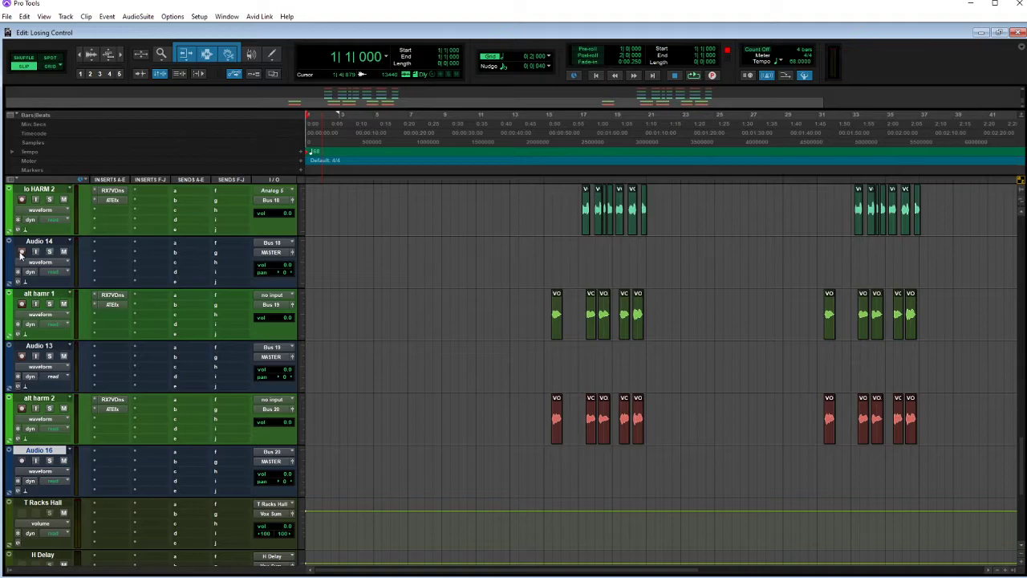
# Record-enable the new audio tracks Audio 14, Audio 15, Audio 16, Audio 12 and Audio 11
pyautogui.scroll(2, 73, 323)
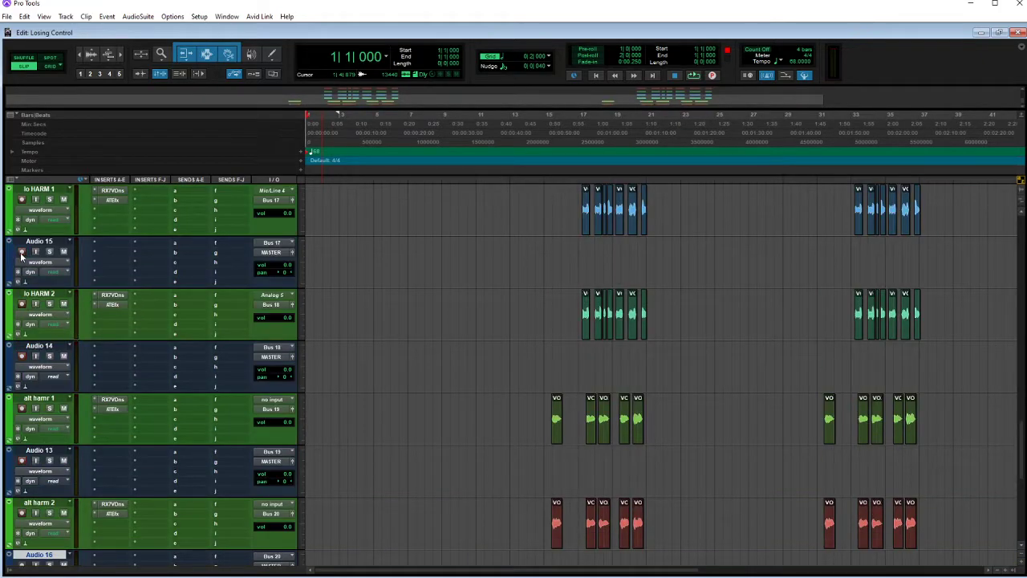
pyautogui.scroll(3, 39, 315)
pyautogui.scroll(-8, 35, 369)
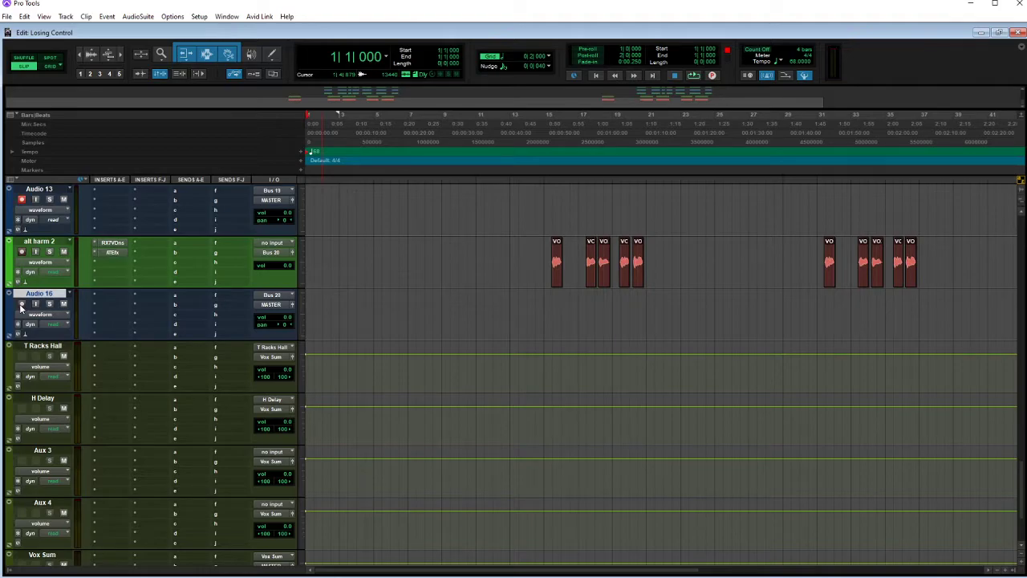
pyautogui.scroll(8, 57, 324)
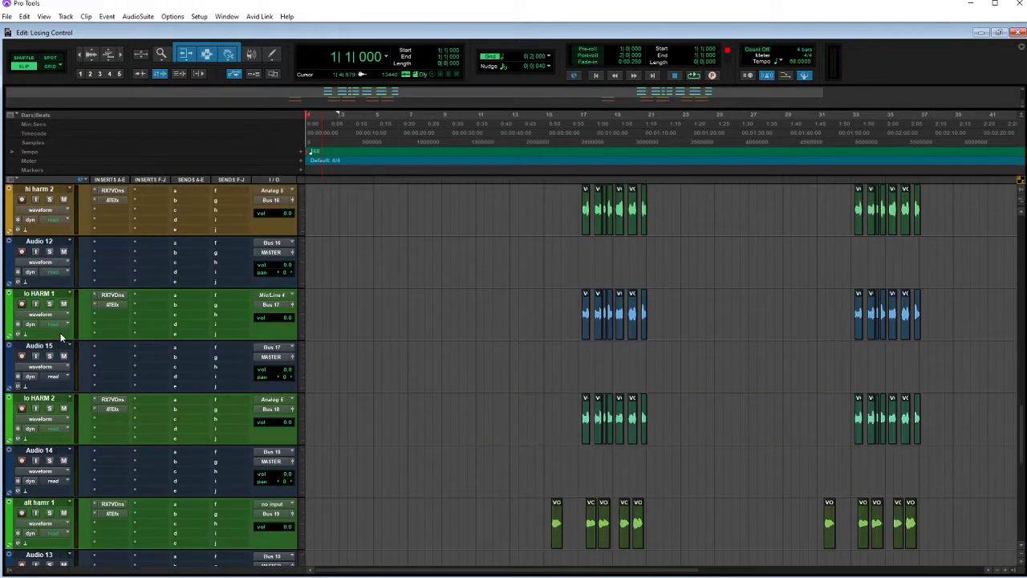
pyautogui.scroll(2, 49, 335)
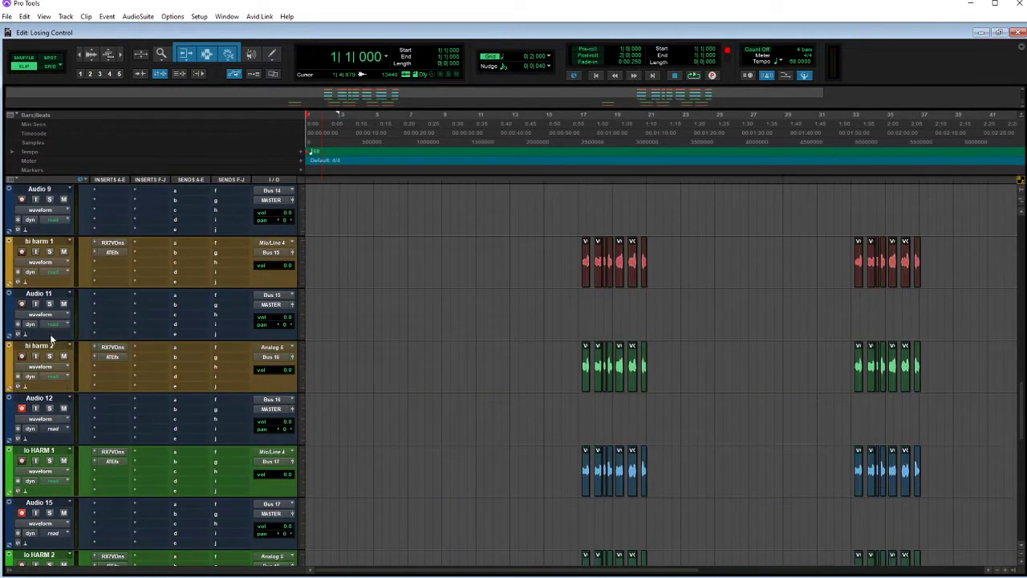
pyautogui.scroll(2, 42, 326)
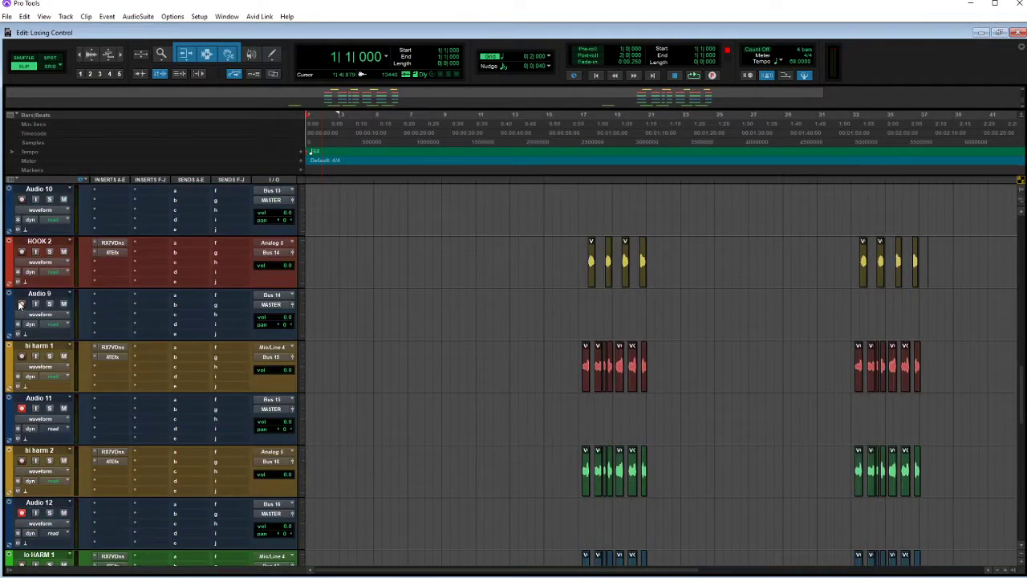
# Record-enable the remaining new audio tracks, from Audio 9 and Audio 10 up through Audio 1
pyautogui.click(22, 304)
pyautogui.scroll(3, 46, 340)
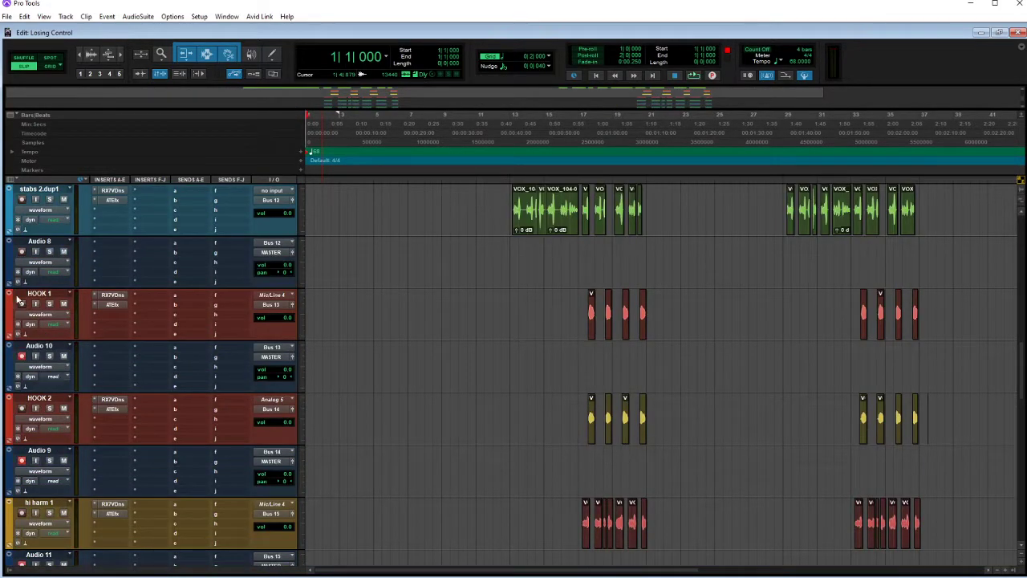
pyautogui.scroll(2, 49, 325)
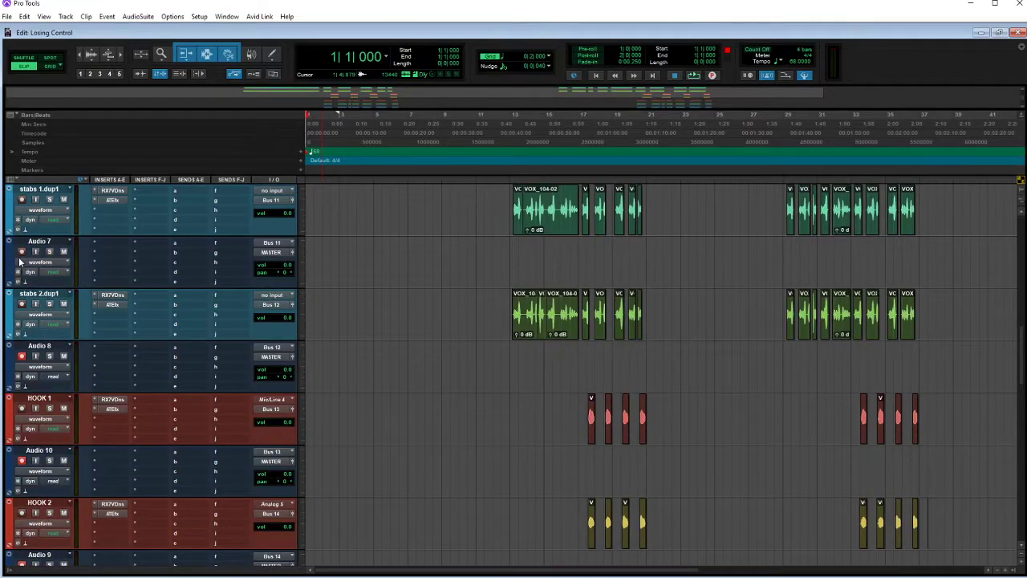
pyautogui.scroll(2, 43, 335)
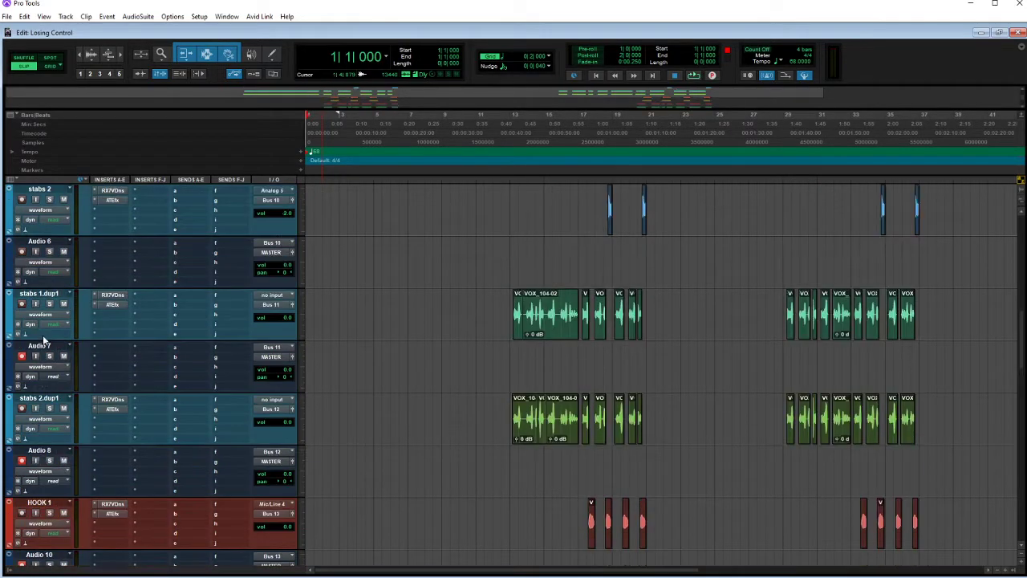
pyautogui.click(21, 255)
pyautogui.scroll(2, 53, 337)
pyautogui.click(22, 252)
pyautogui.scroll(3, 70, 343)
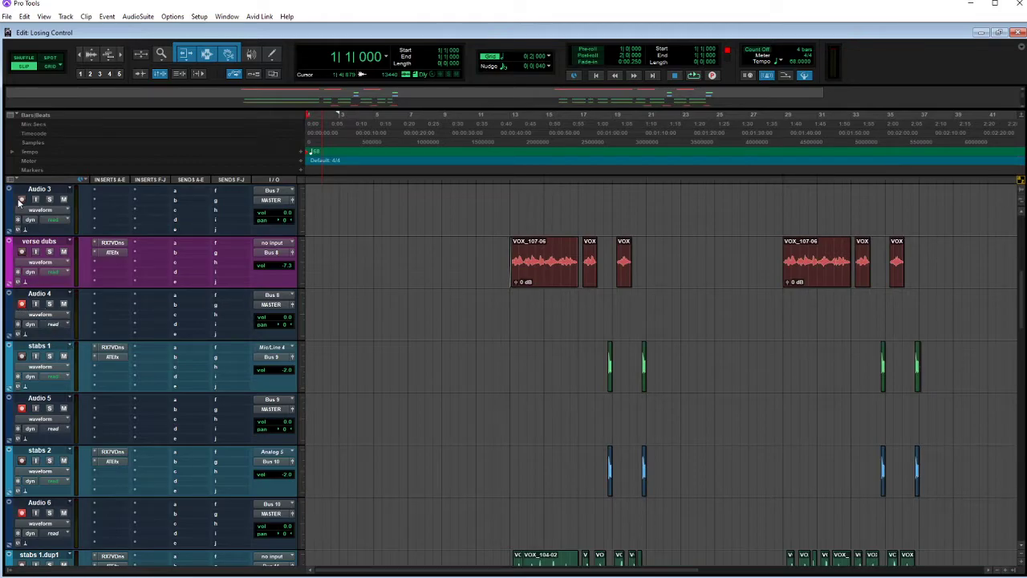
pyautogui.scroll(3, 40, 233)
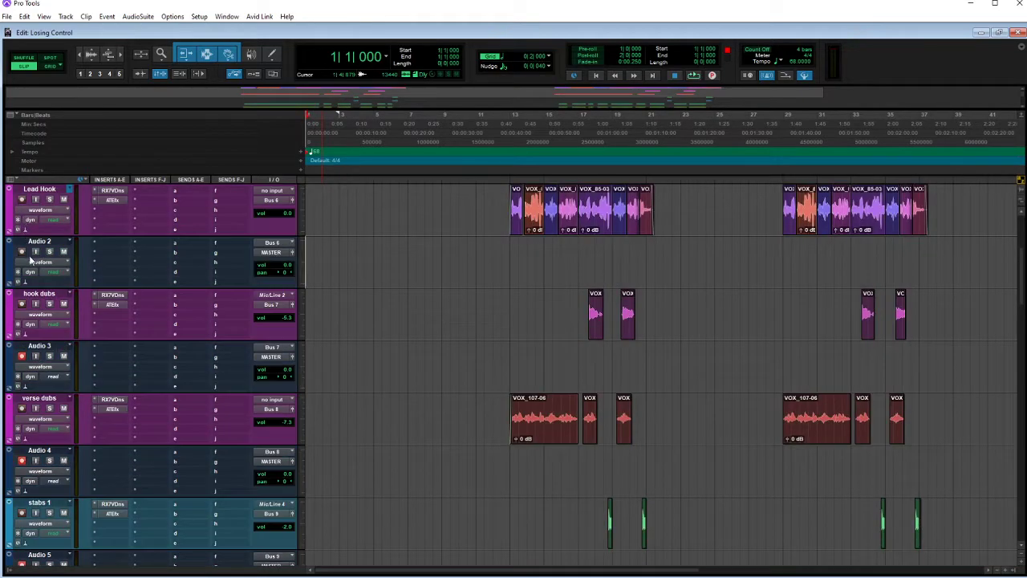
pyautogui.click(22, 252)
pyautogui.scroll(2, 70, 314)
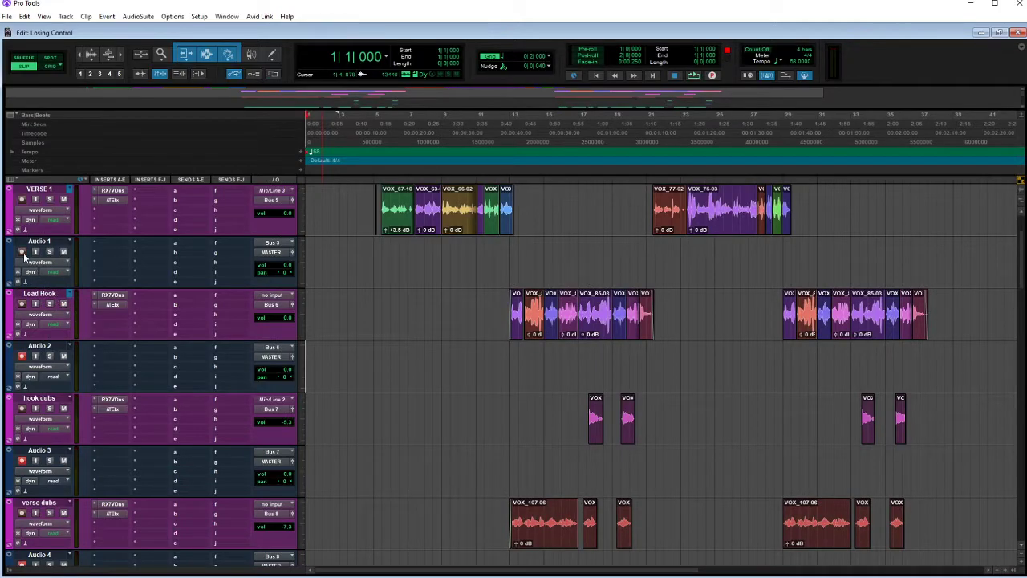
pyautogui.scroll(2, 129, 326)
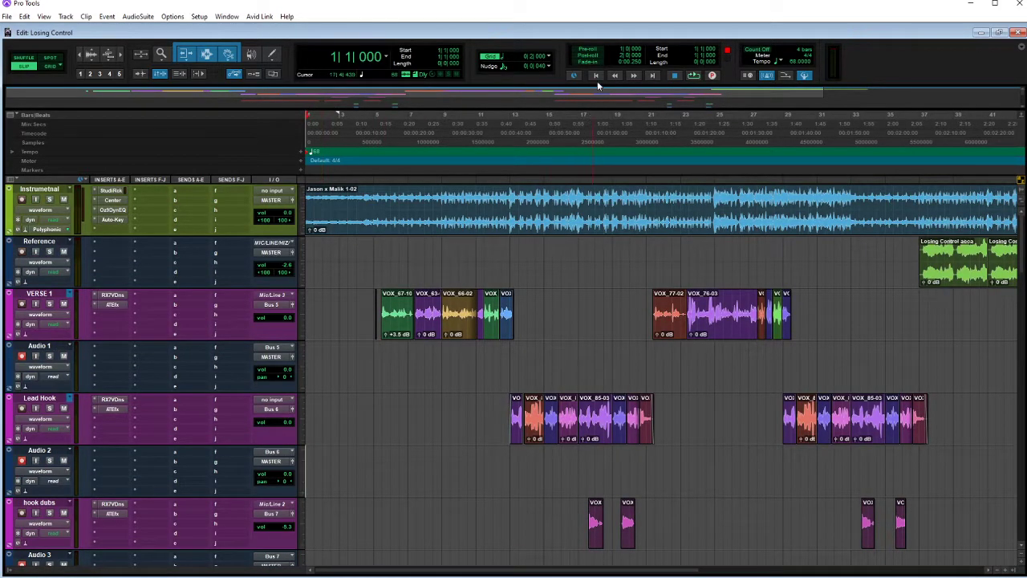
# Check the tracks down to Master 1 and start recording all armed tracks from the beginning of the session
pyautogui.scroll(-1, 253, 373)
pyautogui.scroll(-20, 254, 373)
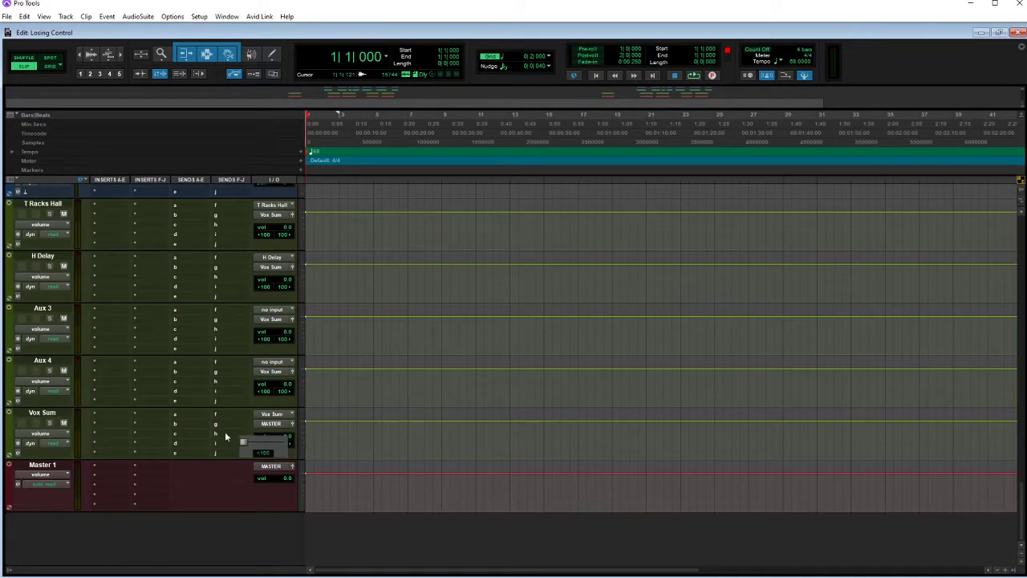
pyautogui.scroll(15, 365, 455)
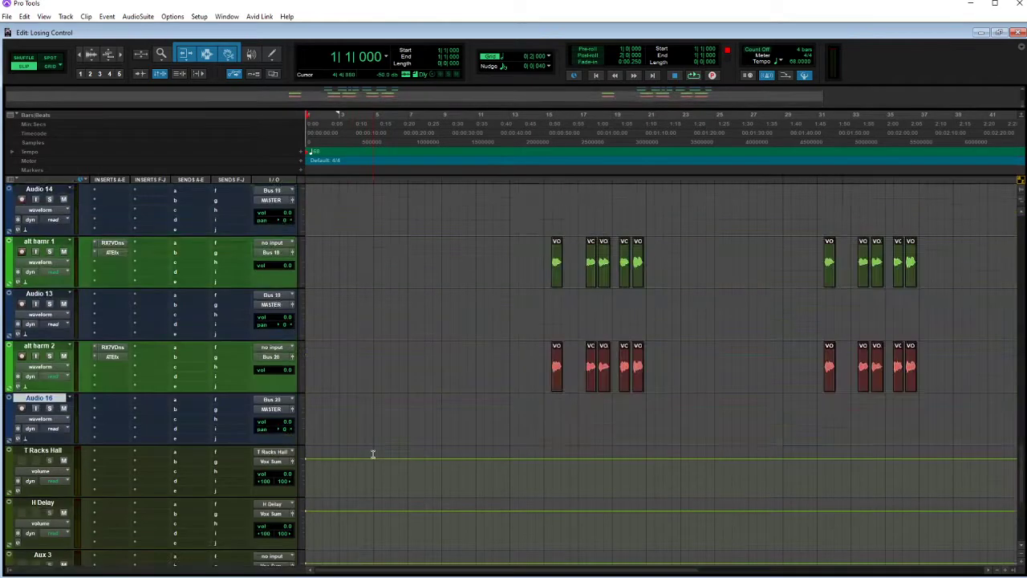
pyautogui.scroll(10, 372, 454)
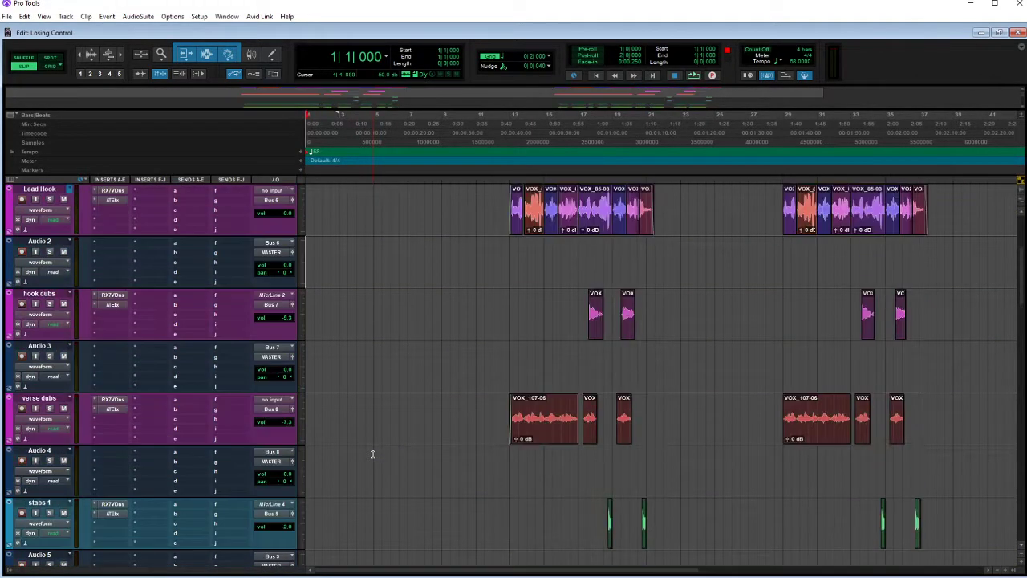
pyautogui.hotkey('ctrl', 'space')
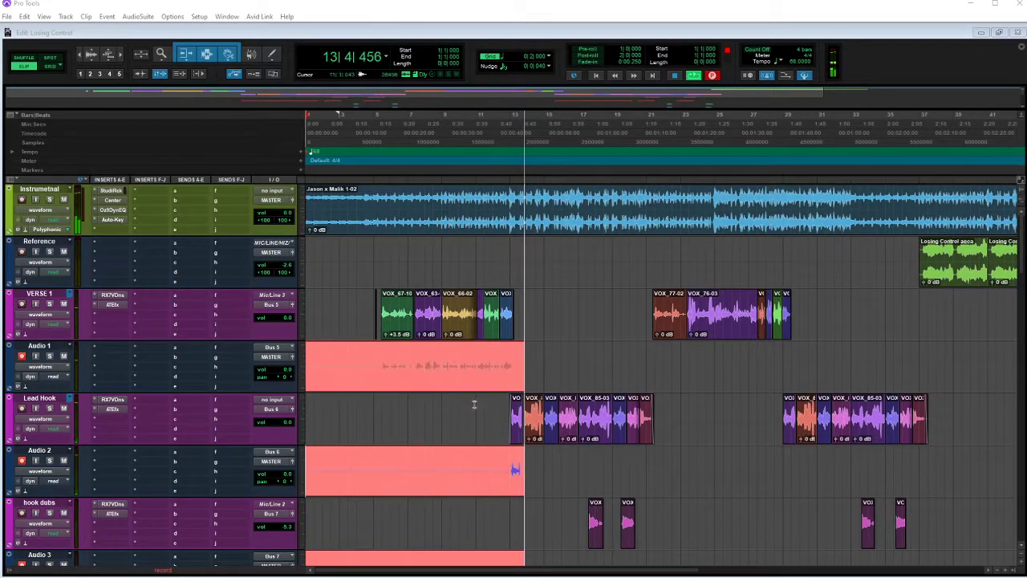
# Examine each armed track during recording to check that its bussed vocal is being printed
pyautogui.scroll(-2, 436, 357)
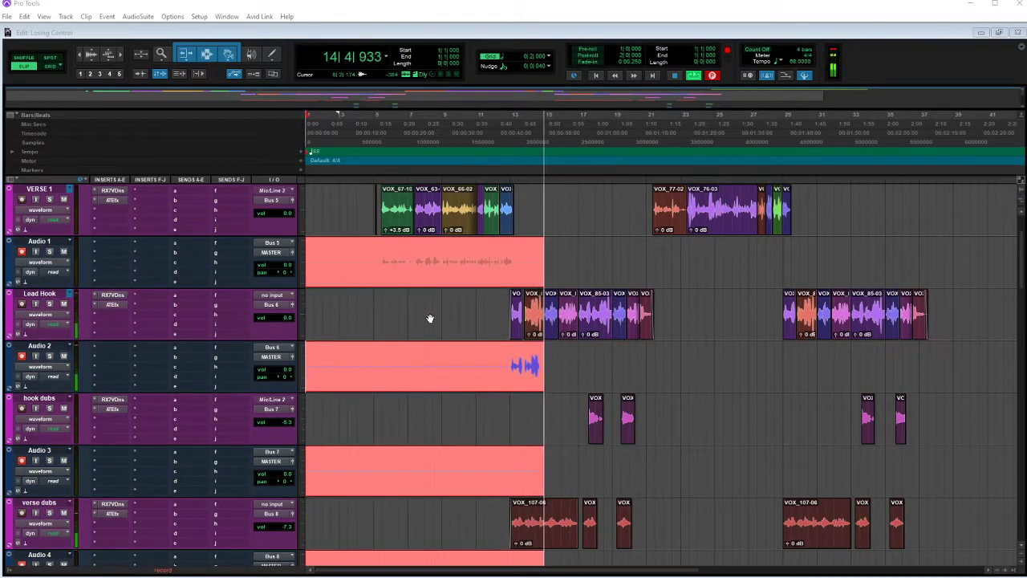
pyautogui.scroll(-5, 430, 319)
pyautogui.scroll(-4, 431, 320)
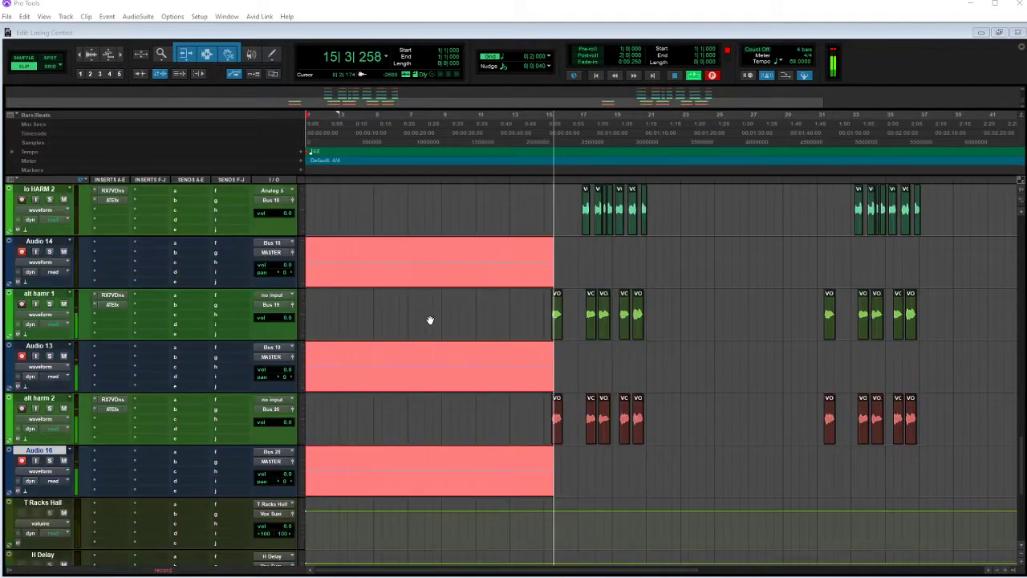
pyautogui.scroll(-6, 430, 320)
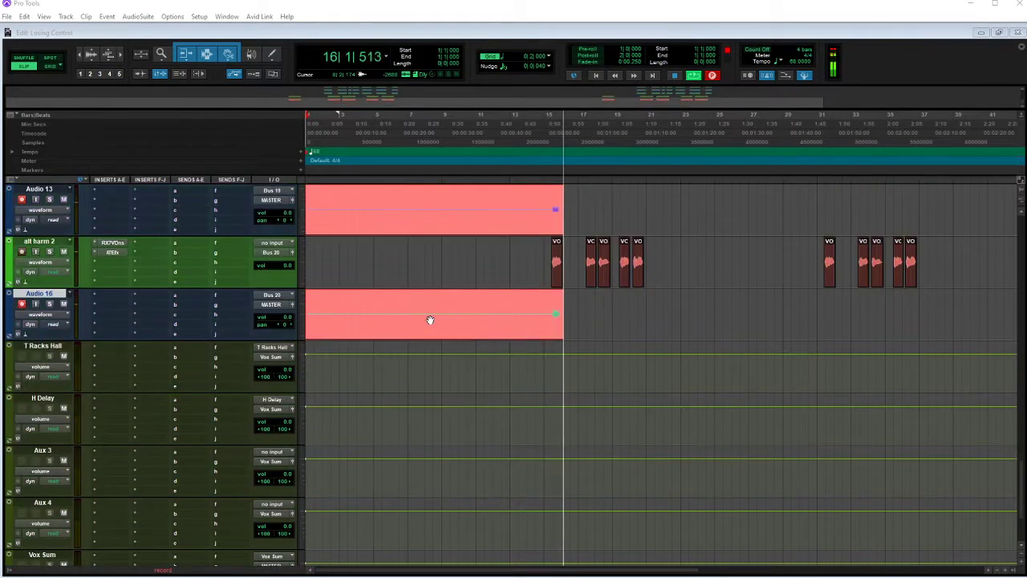
pyautogui.scroll(7, 428, 340)
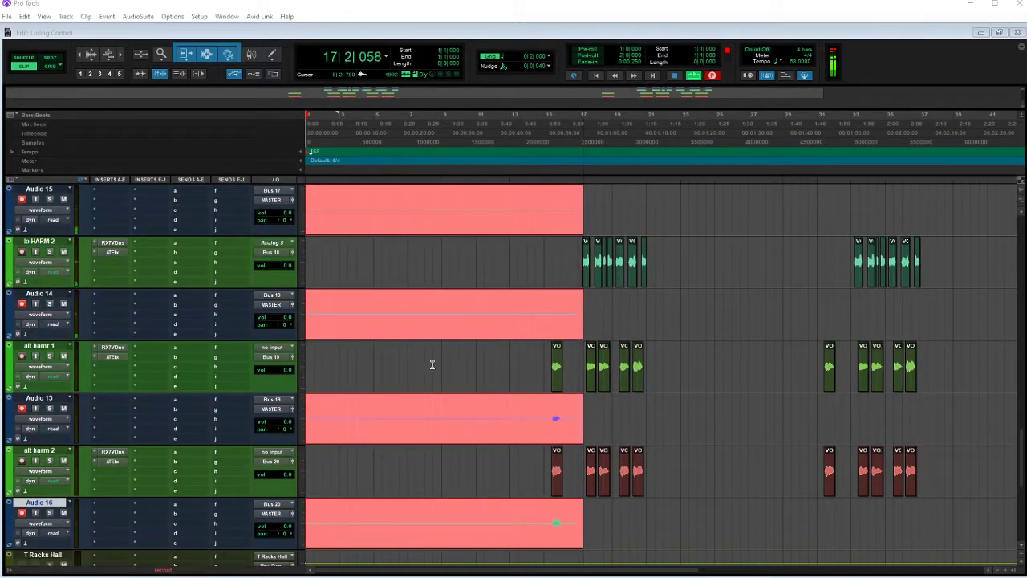
pyautogui.scroll(3, 431, 365)
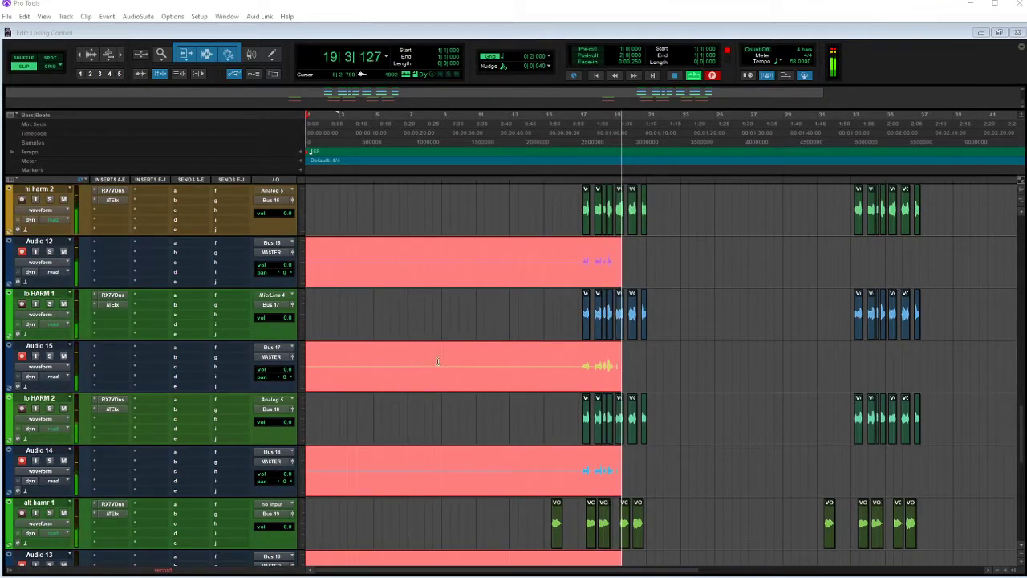
pyautogui.scroll(2, 497, 332)
pyautogui.scroll(1, 497, 332)
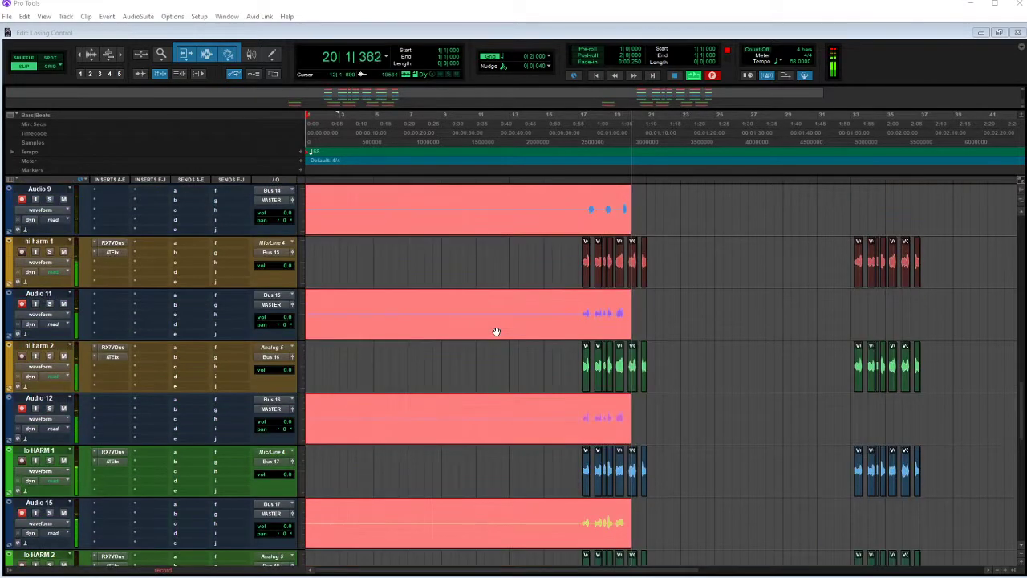
pyautogui.scroll(1, 496, 331)
pyautogui.scroll(1, 496, 332)
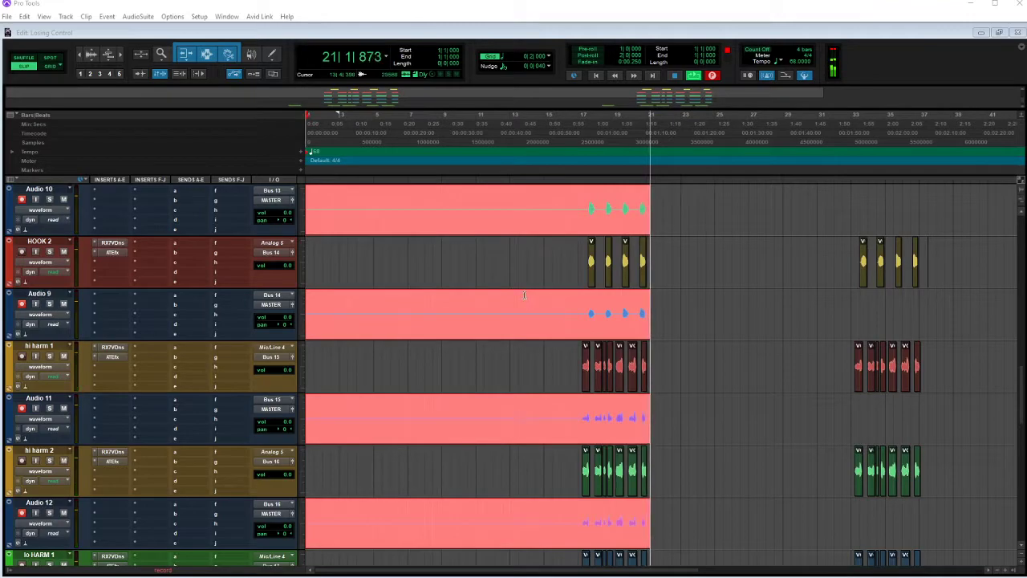
pyautogui.scroll(1, 529, 291)
pyautogui.scroll(2, 532, 295)
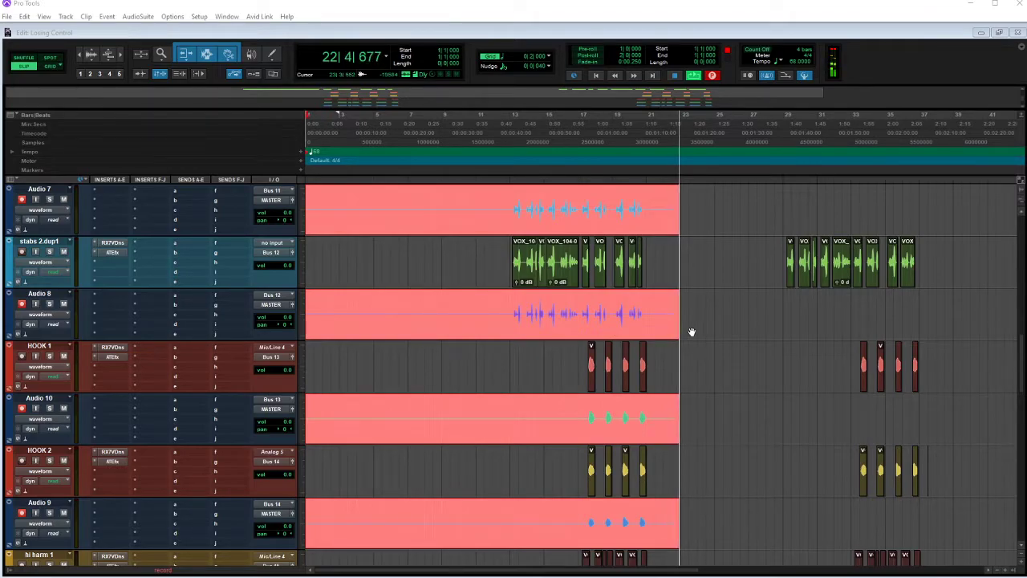
pyautogui.scroll(2, 692, 331)
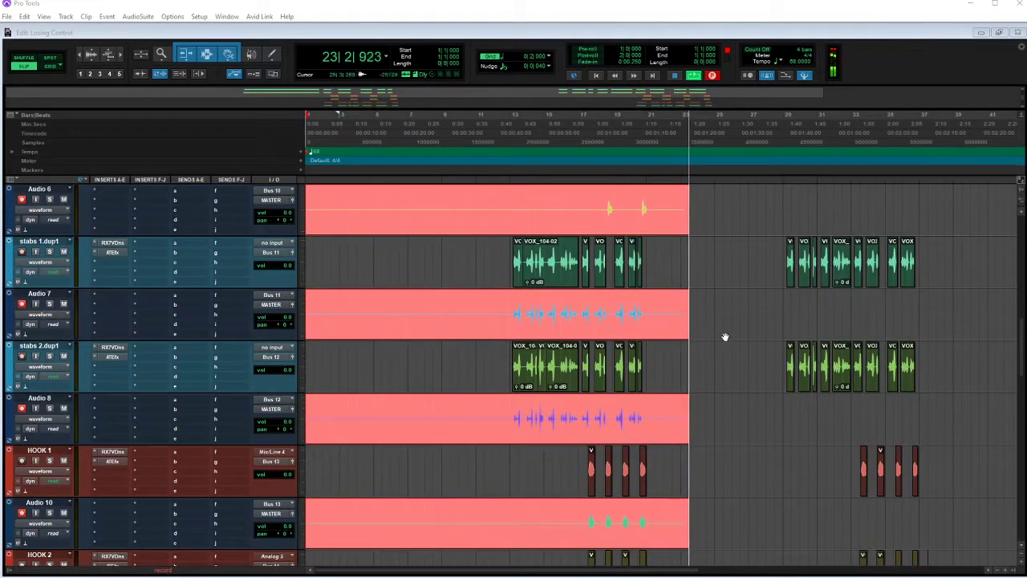
pyautogui.scroll(5, 721, 334)
pyautogui.scroll(7, 719, 331)
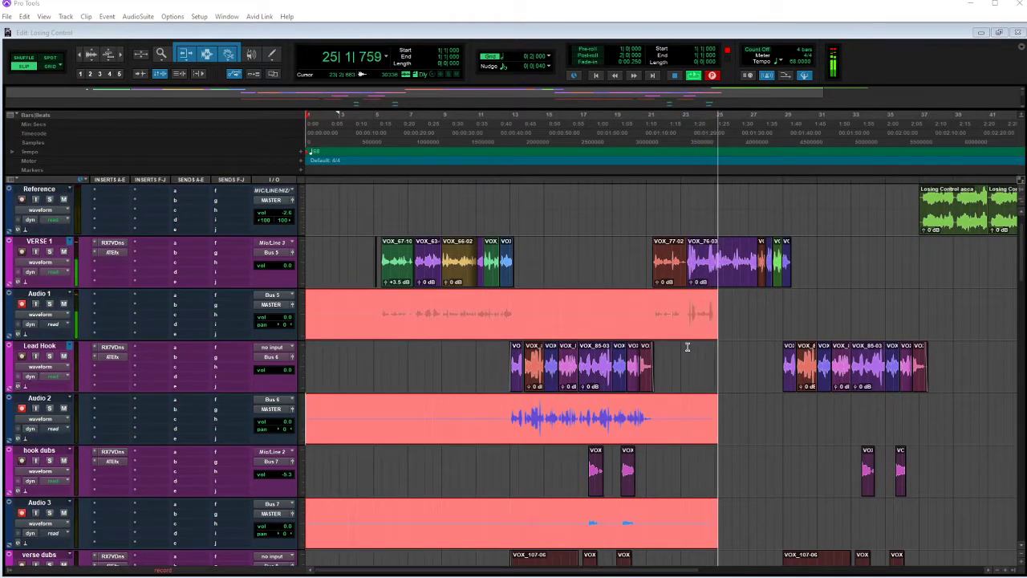
pyautogui.scroll(1, 689, 356)
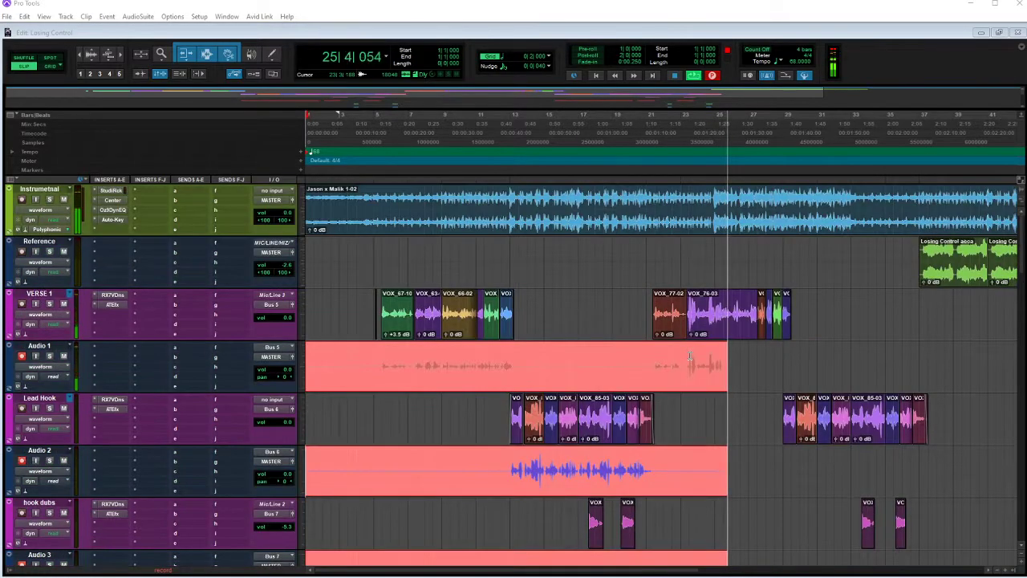
pyautogui.scroll(-2, 690, 362)
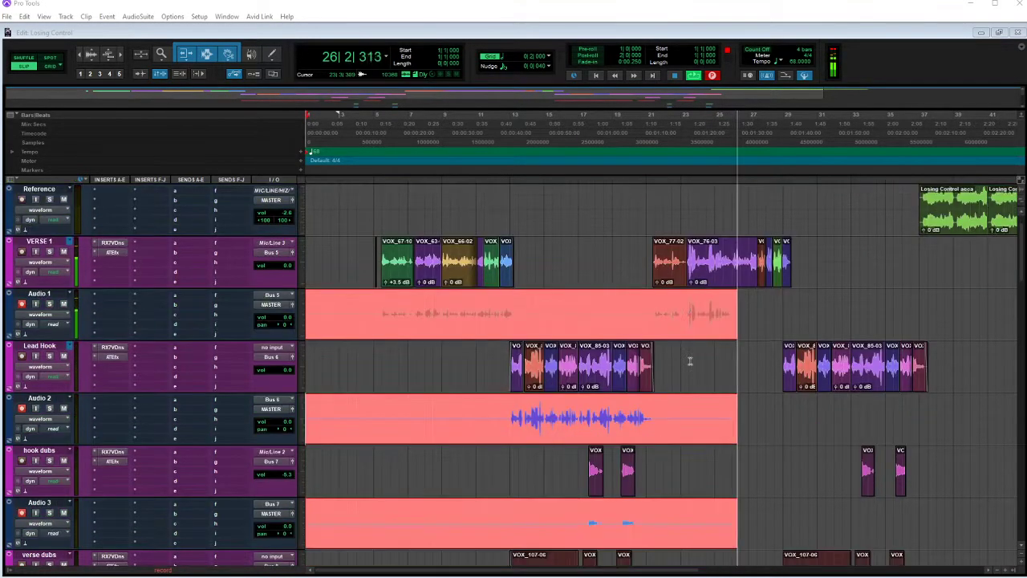
pyautogui.scroll(1, 690, 363)
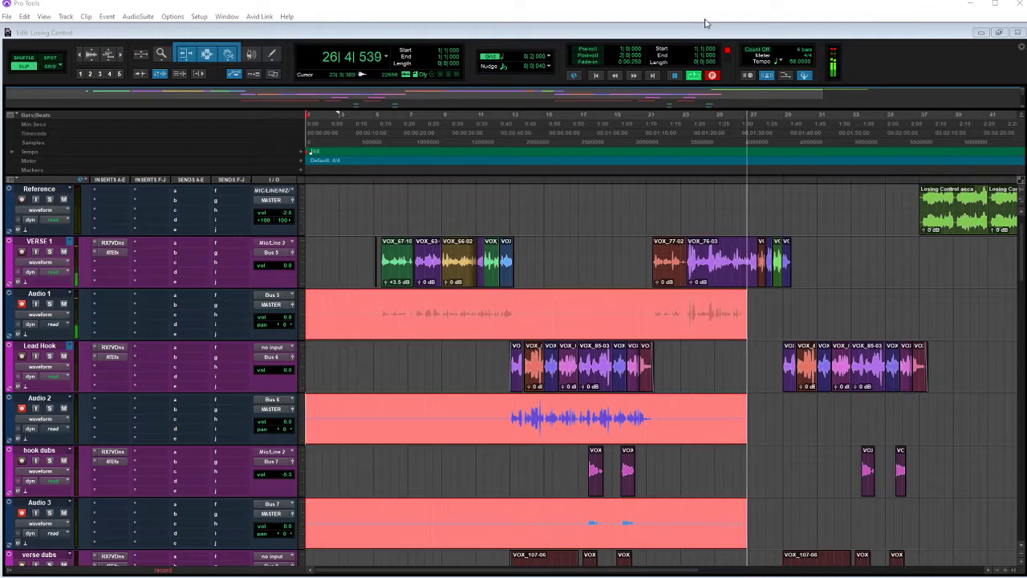
# Zoom out the timeline and shrink all track heights to monitor the whole session while recording continues
pyautogui.click(704, 21)
pyautogui.hotkey('ctrl', '[')
pyautogui.scroll(1, 706, 335)
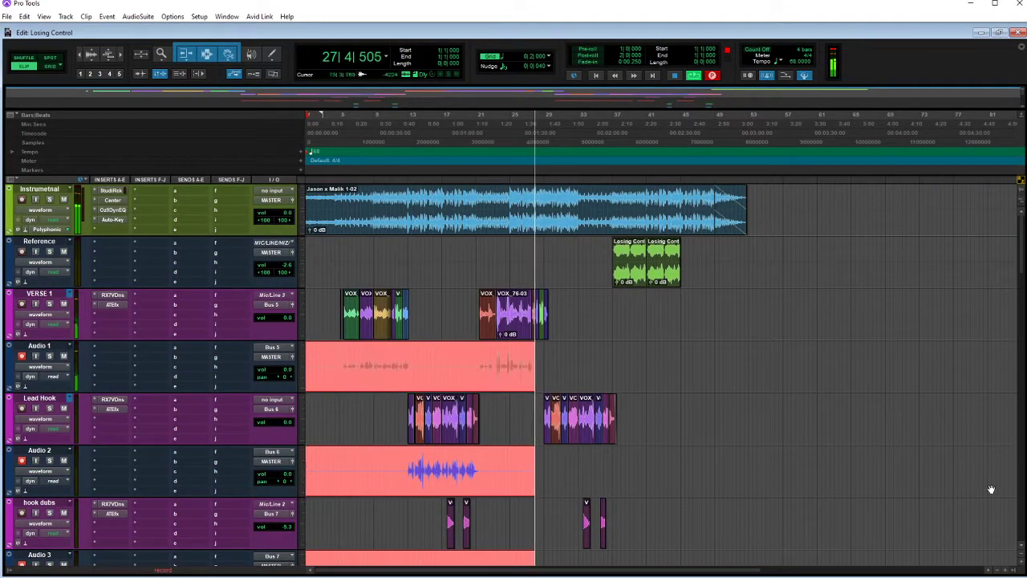
pyautogui.click(1022, 556)
pyautogui.click(1022, 557)
pyautogui.click(1022, 556)
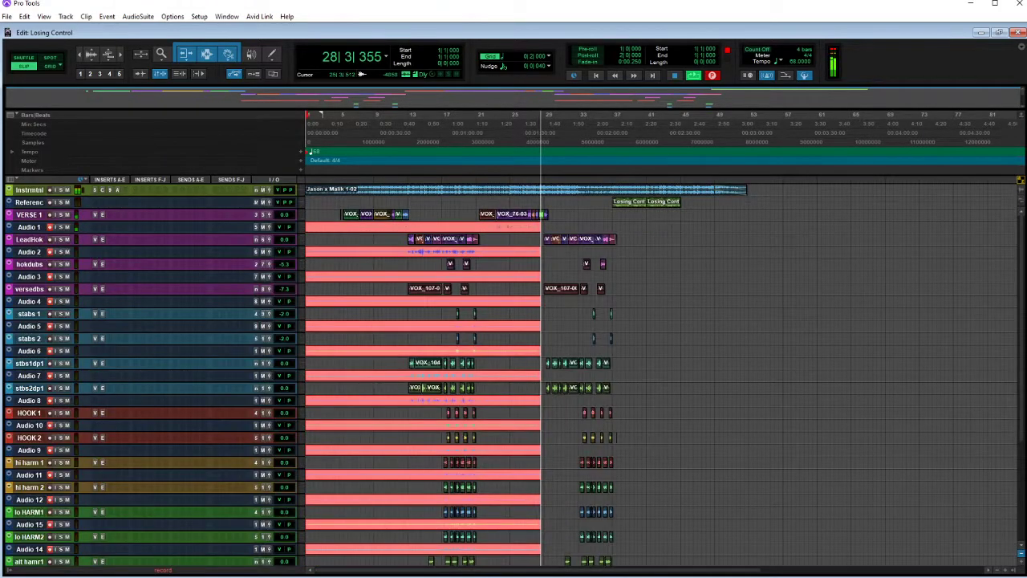
pyautogui.click(1021, 557)
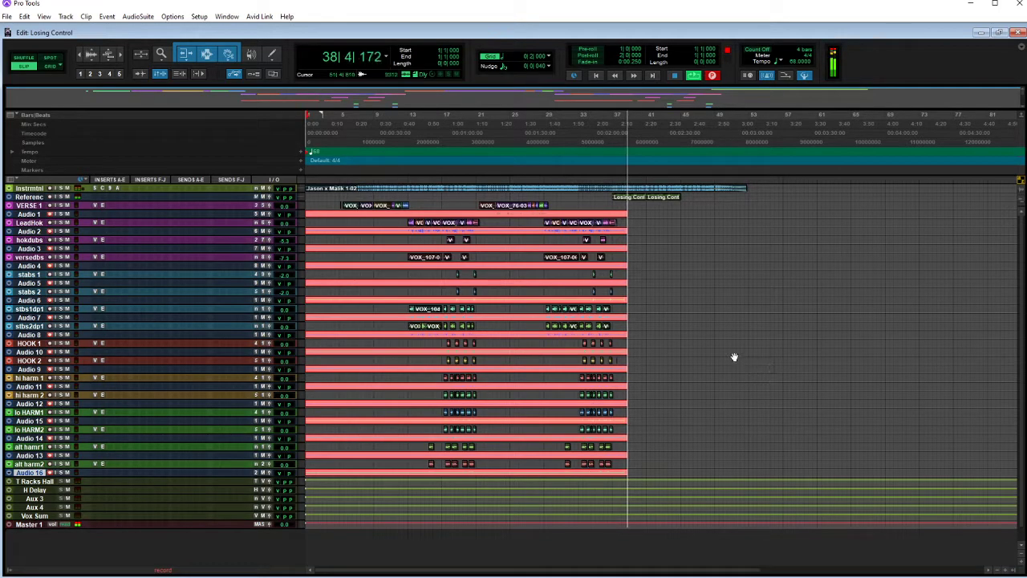
# Enlarge the timeline and track heights again and stop the recording after the last vocal clips have been printed
pyautogui.hotkey('ctrl', ']')
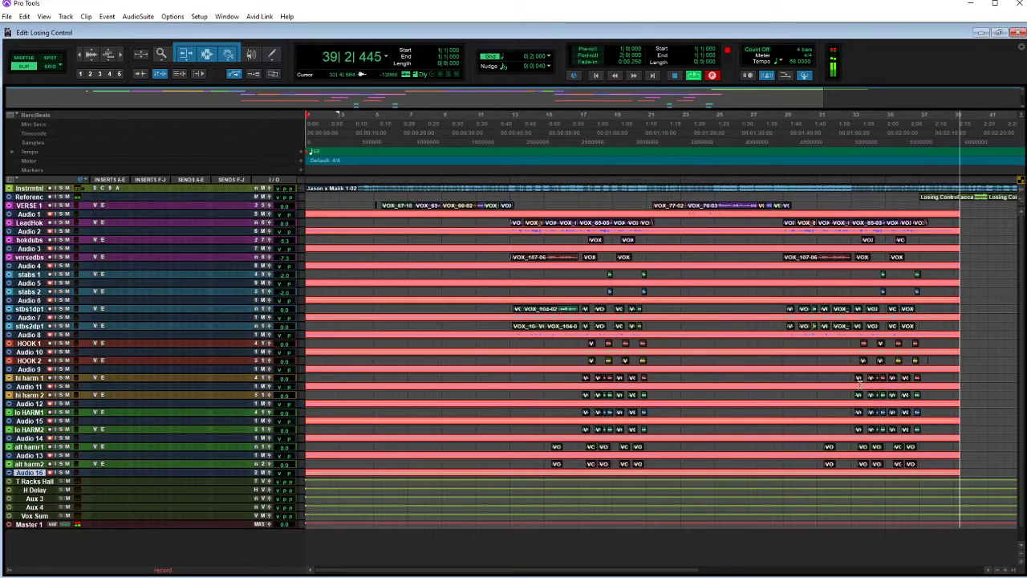
pyautogui.click(1021, 564)
pyautogui.click(1021, 564)
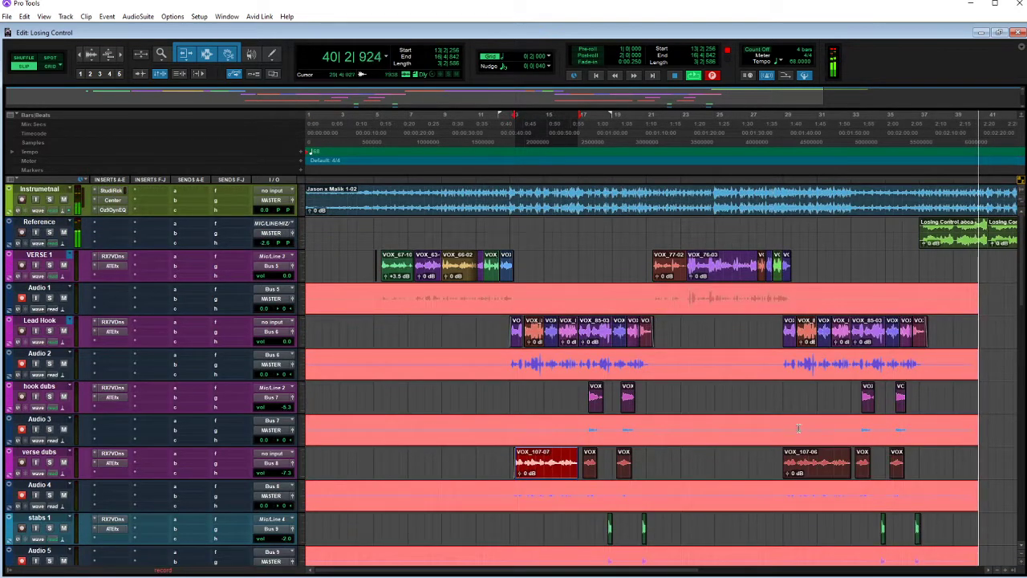
pyautogui.moveTo(586, 569); pyautogui.dragTo(713, 570)
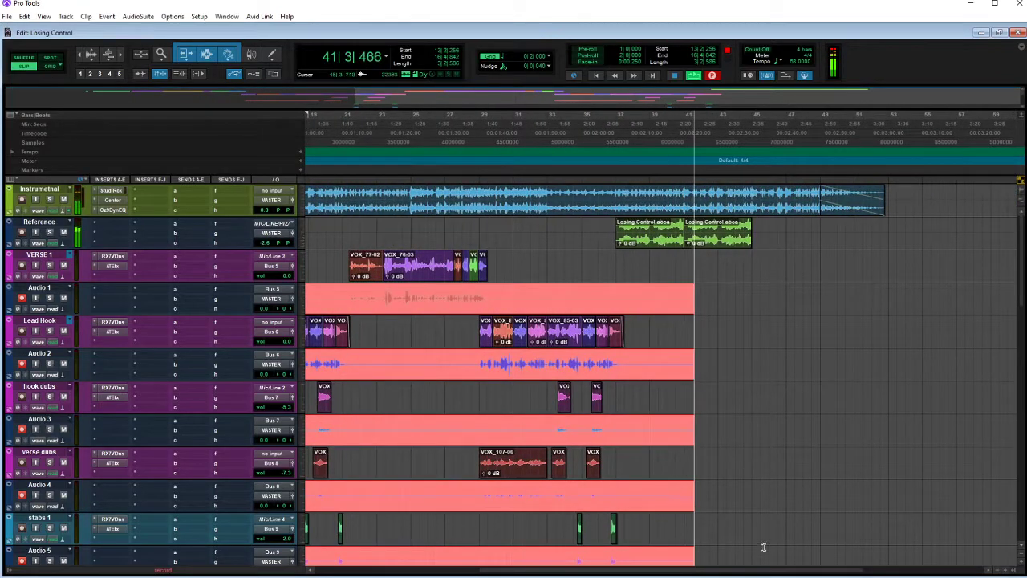
pyautogui.press('space')
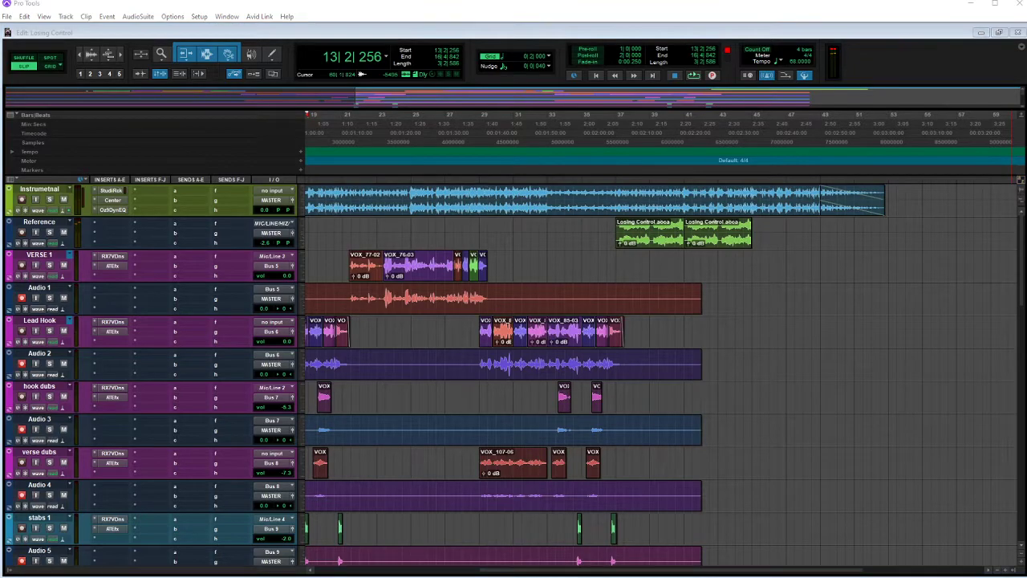
# Select the empty tails of the printed clips on all recorded tracks from 37|3|000 onward and delete them
pyautogui.scroll(-15, 759, 452)
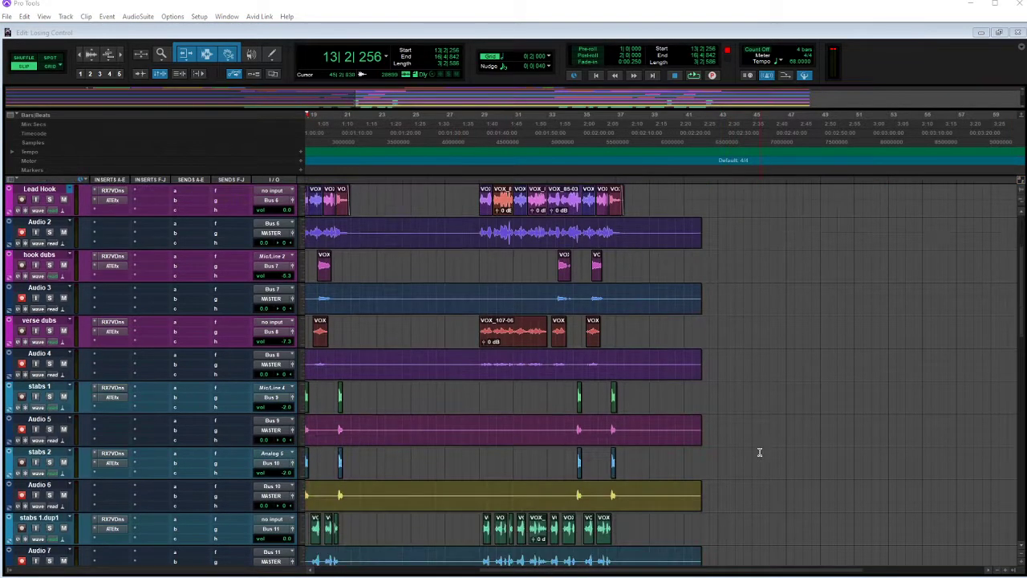
pyautogui.scroll(-5, 756, 461)
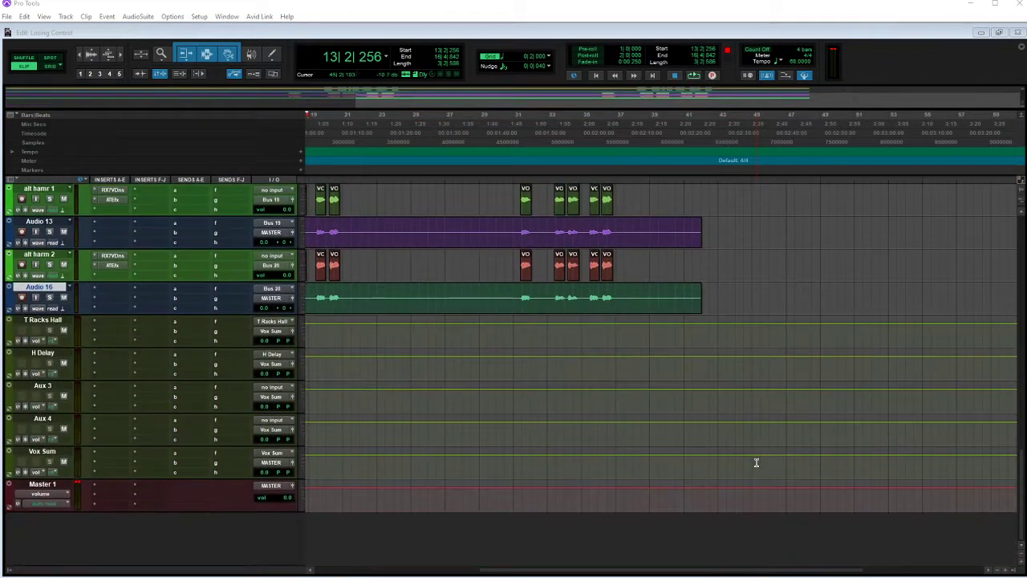
pyautogui.moveTo(728, 326); pyautogui.dragTo(623, 286)
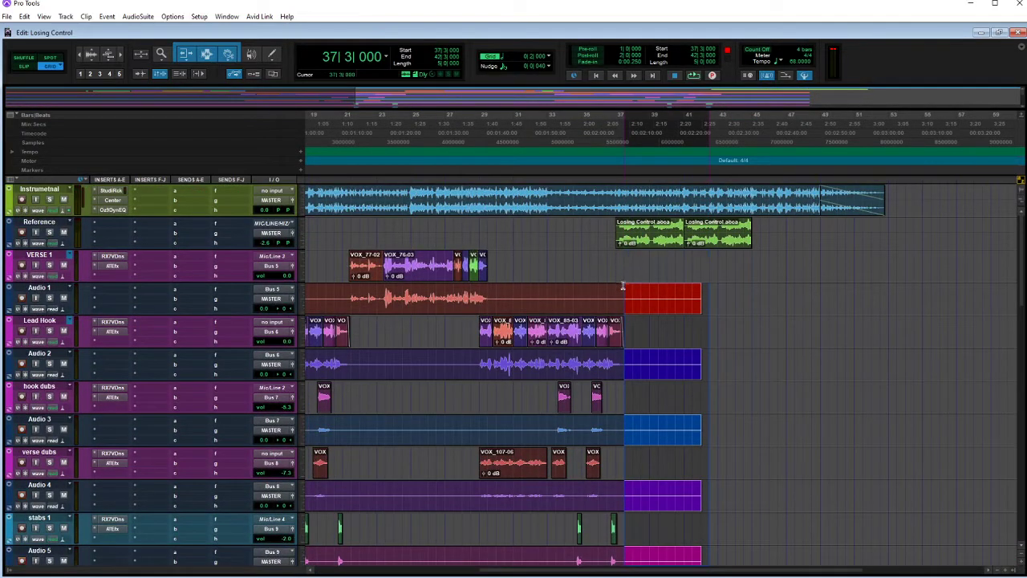
pyautogui.press('Delete')
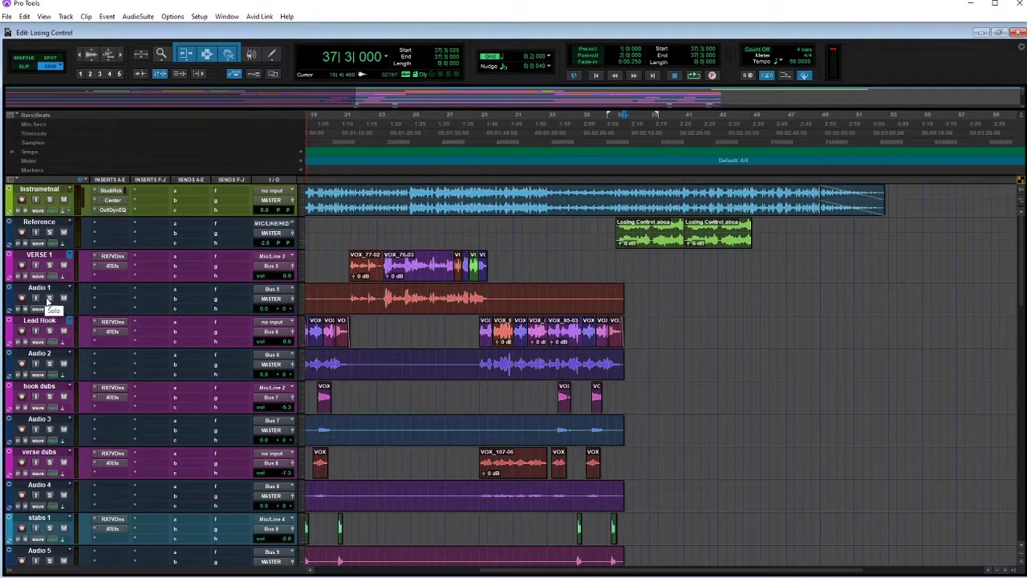
# Hide and make inactive the original VERSE 1, Lead Hook, hook dubs and verse dubs tracks
pyautogui.hotkey('ctrl', '[')
pyautogui.hotkey('ctrl', '[')
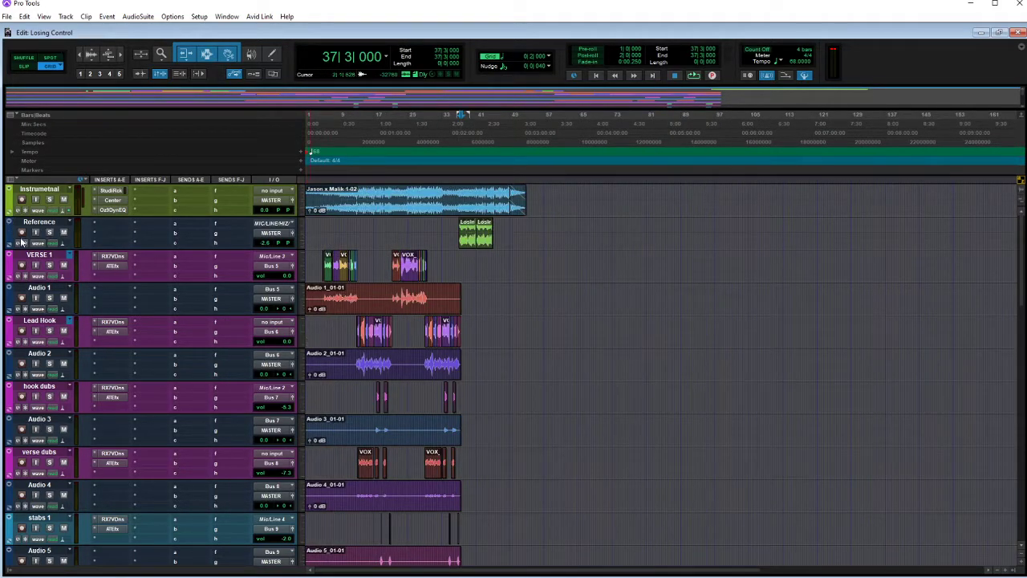
pyautogui.rightClick(38, 259)
pyautogui.click(58, 262)
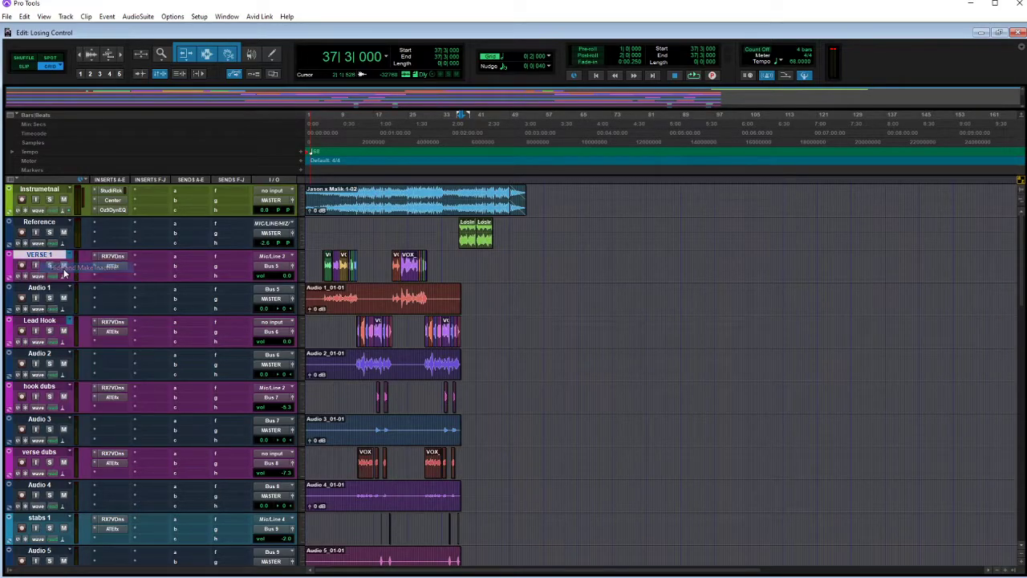
pyautogui.rightClick(50, 286)
pyautogui.click(73, 300)
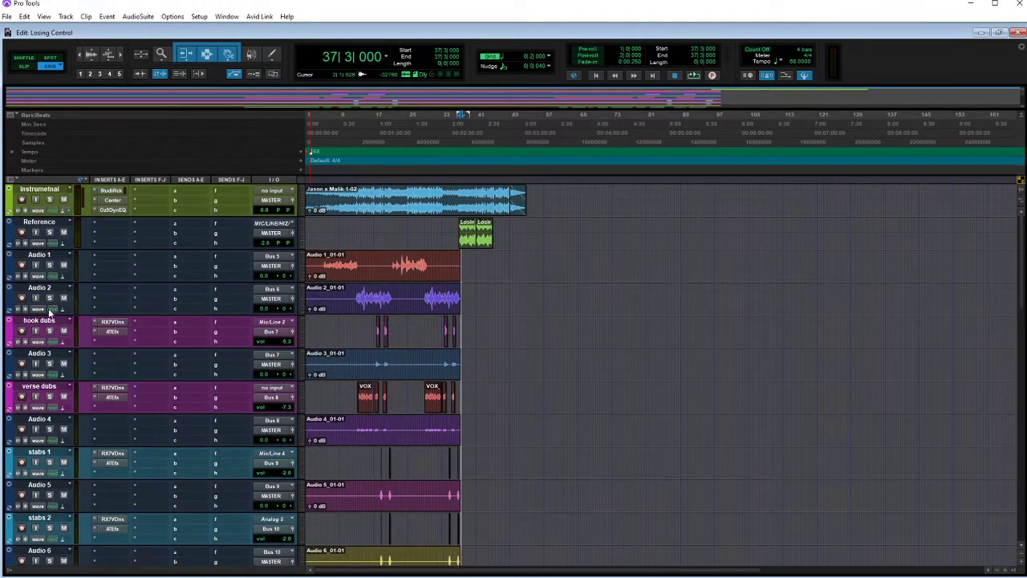
pyautogui.rightClick(43, 323)
pyautogui.click(61, 333)
pyautogui.rightClick(50, 353)
pyautogui.click(60, 357)
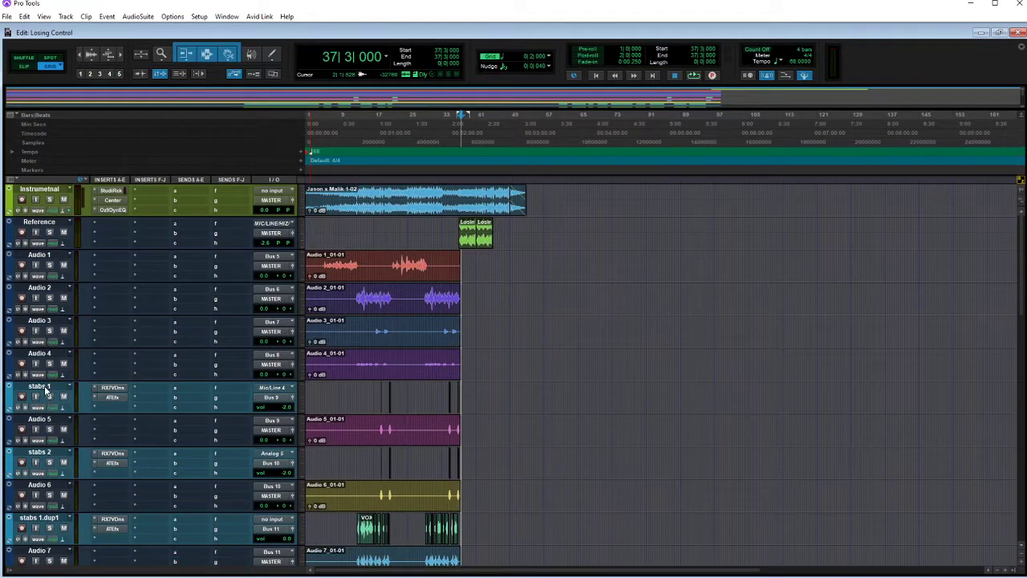
# Hide and make inactive the original stabs 1, stabs 2, stabs 1.dup1 and stabs 2.dup1 tracks
pyautogui.rightClick(46, 389)
pyautogui.click(54, 393)
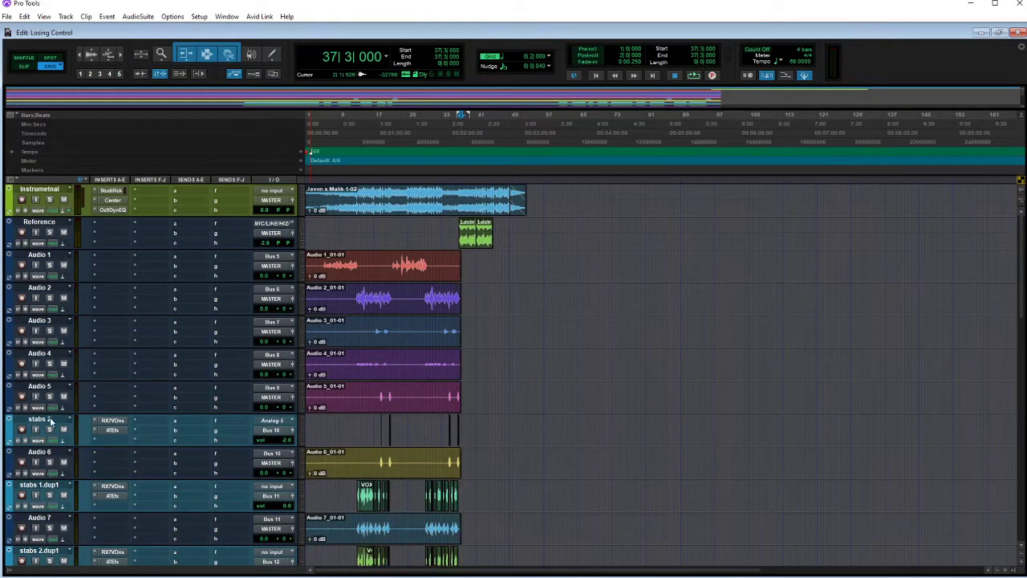
pyautogui.rightClick(50, 421)
pyautogui.click(120, 252)
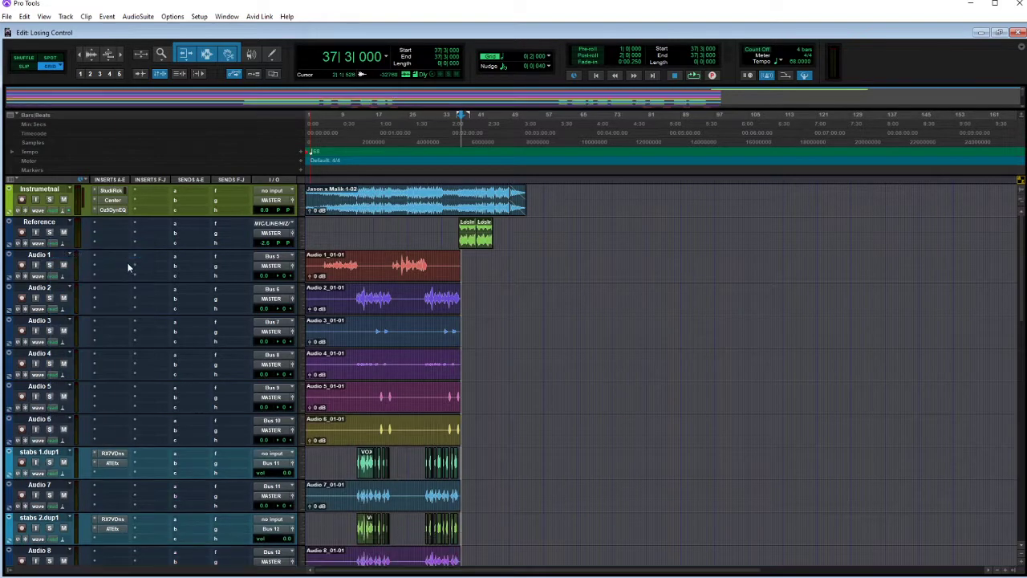
pyautogui.scroll(-2, 217, 357)
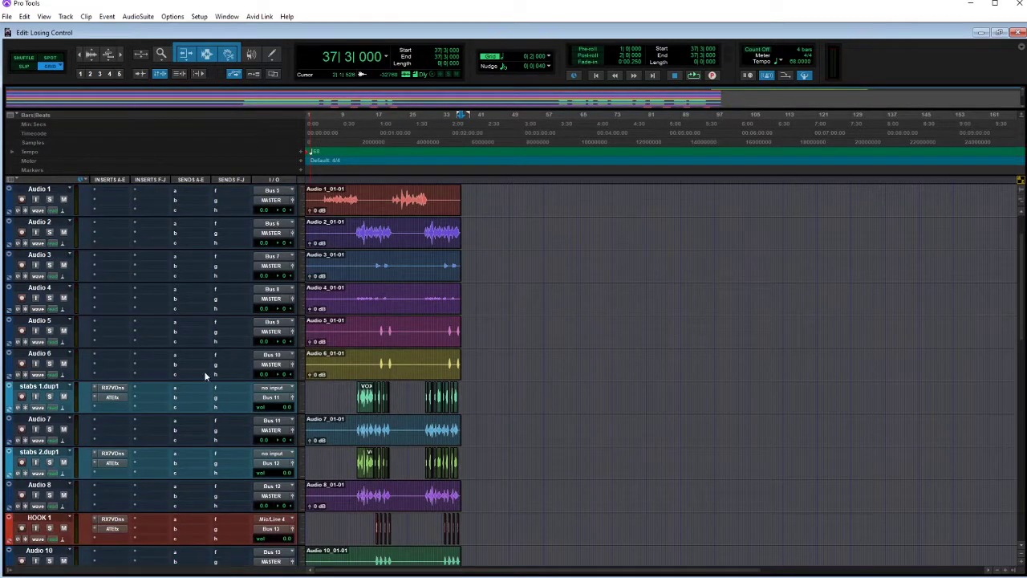
pyautogui.rightClick(47, 388)
pyautogui.click(58, 395)
pyautogui.rightClick(45, 426)
pyautogui.click(92, 253)
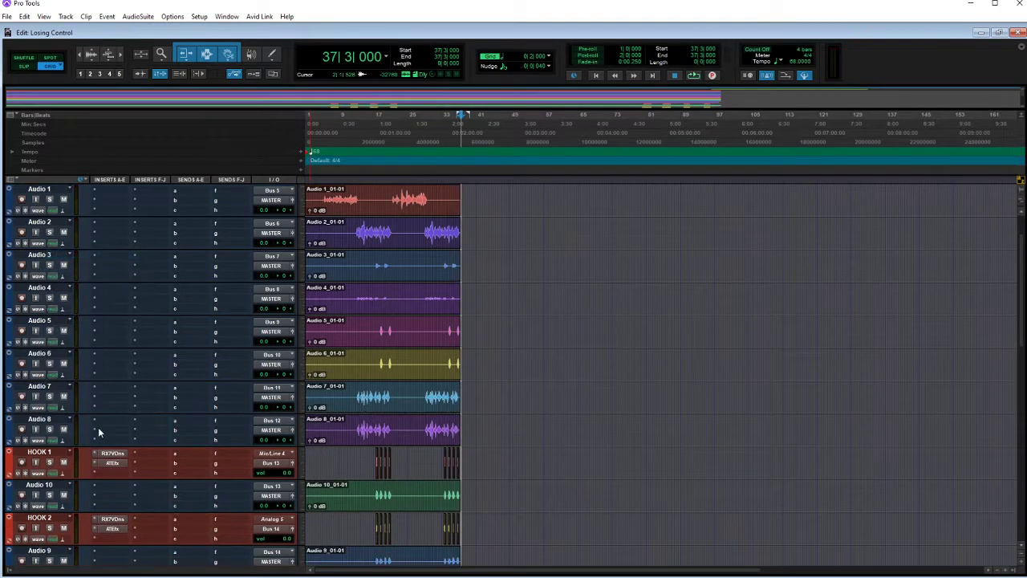
# Hide and make inactive the original HOOK 1 and HOOK 2 tracks, leaving their printed audio tracks showing
pyautogui.scroll(-2, 46, 411)
pyautogui.rightClick(39, 389)
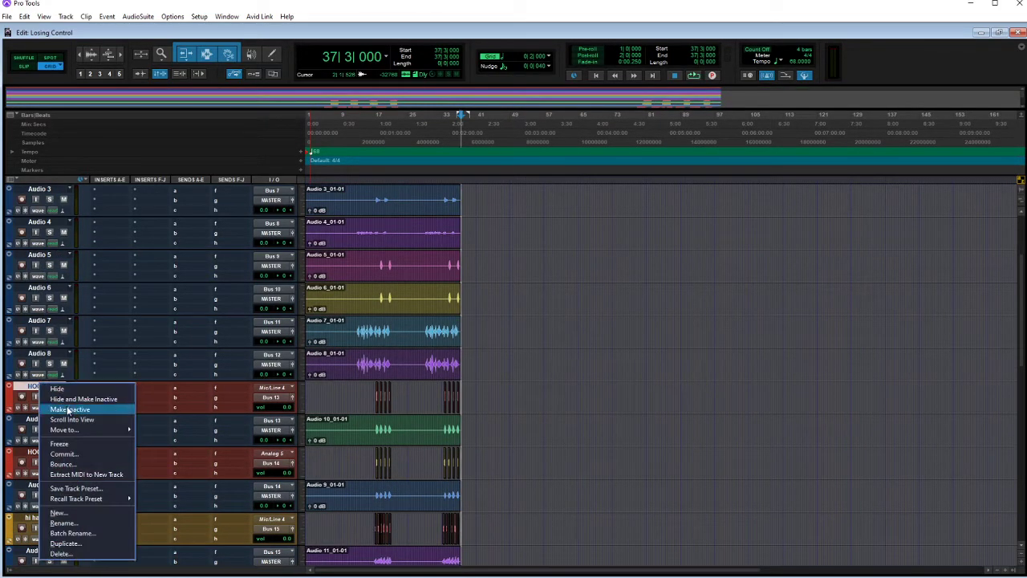
pyautogui.click(68, 407)
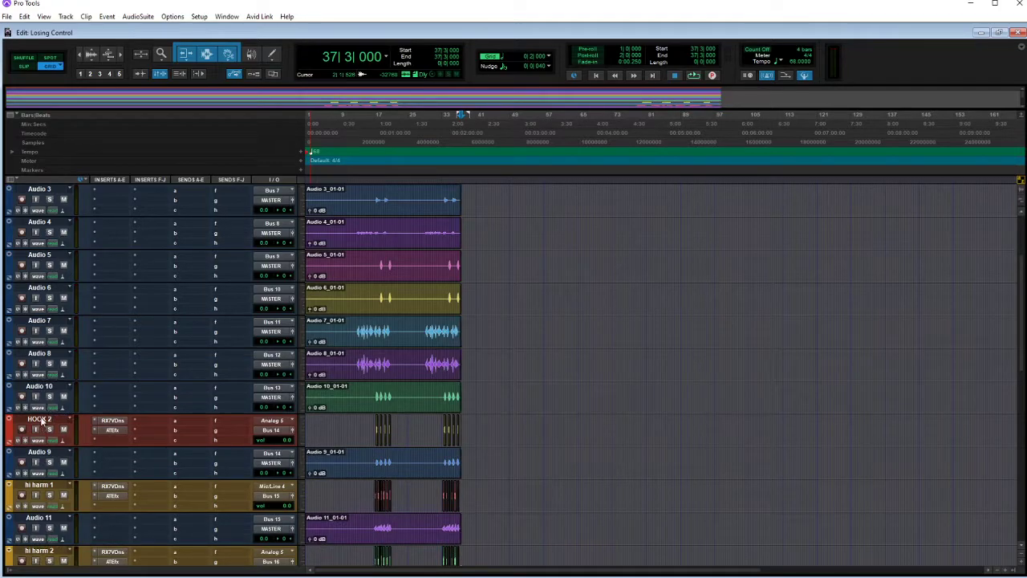
pyautogui.rightClick(41, 423)
pyautogui.click(84, 264)
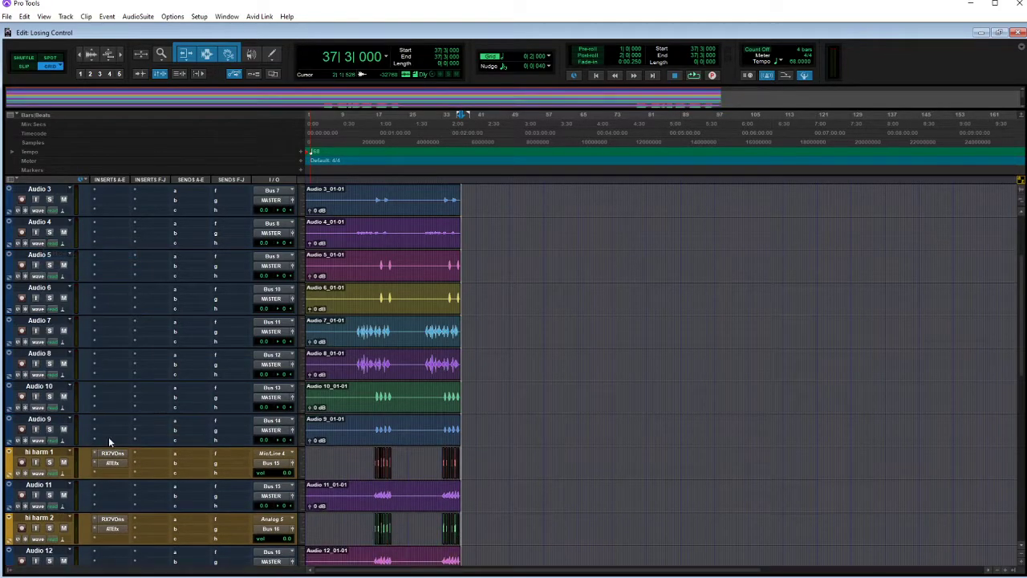
# Hide and make inactive the original hi harm 1 and hi harm 2 tracks
pyautogui.rightClick(48, 454)
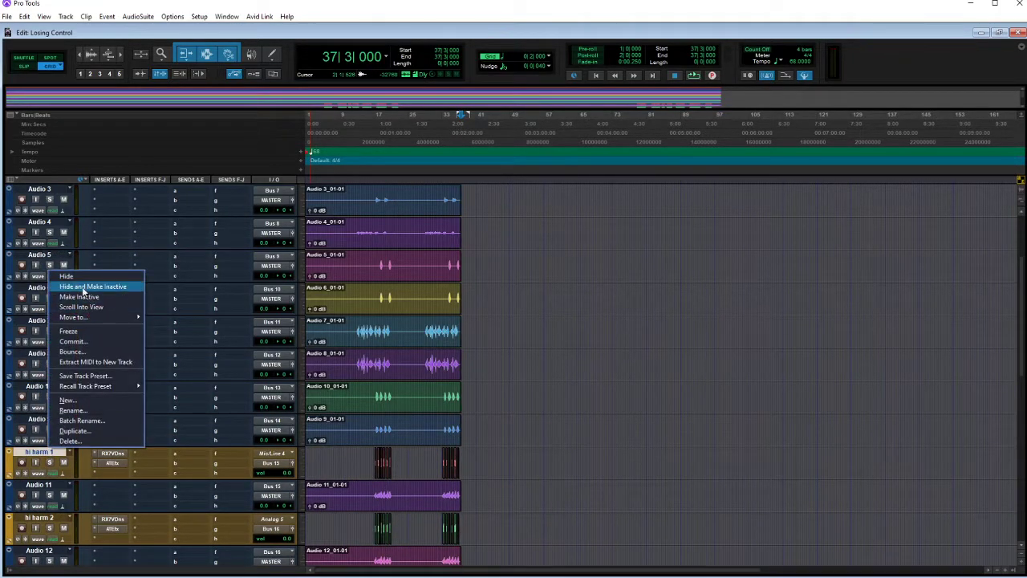
pyautogui.click(88, 289)
pyautogui.scroll(-2, 66, 446)
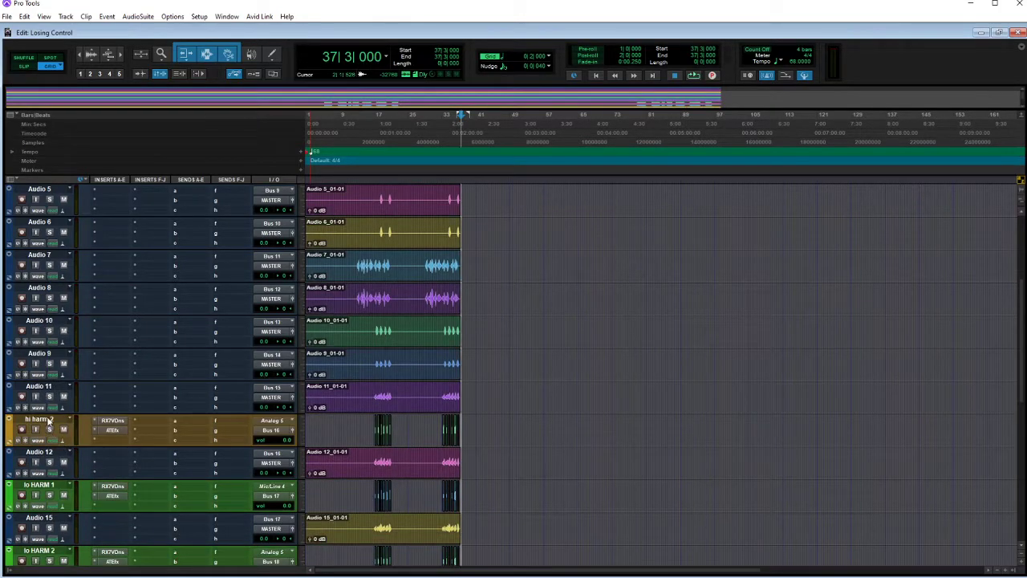
pyautogui.rightClick(50, 420)
pyautogui.click(88, 263)
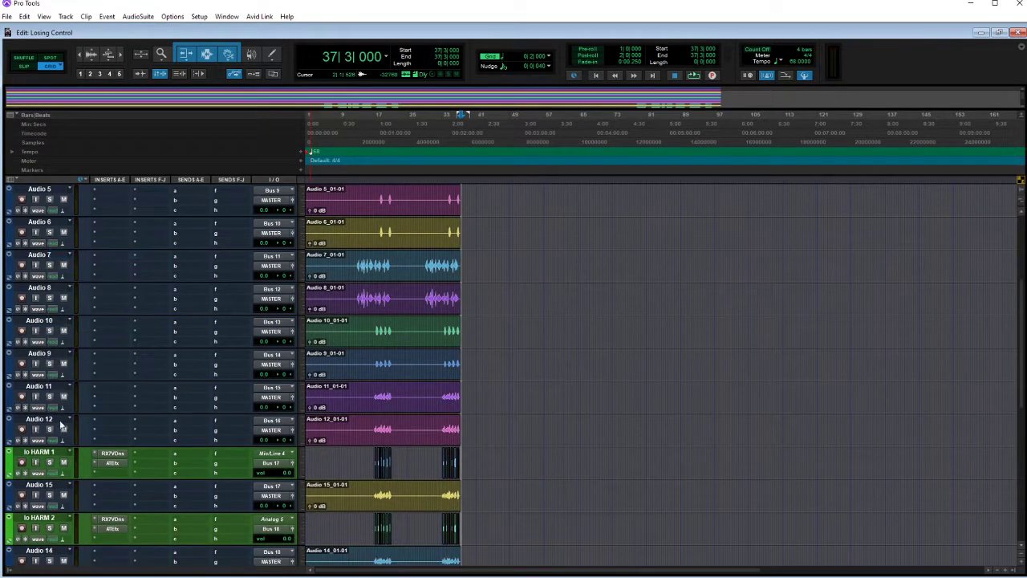
# Hide and make inactive the original lo HARM 1 and lo HARM 2 tracks
pyautogui.rightClick(44, 454)
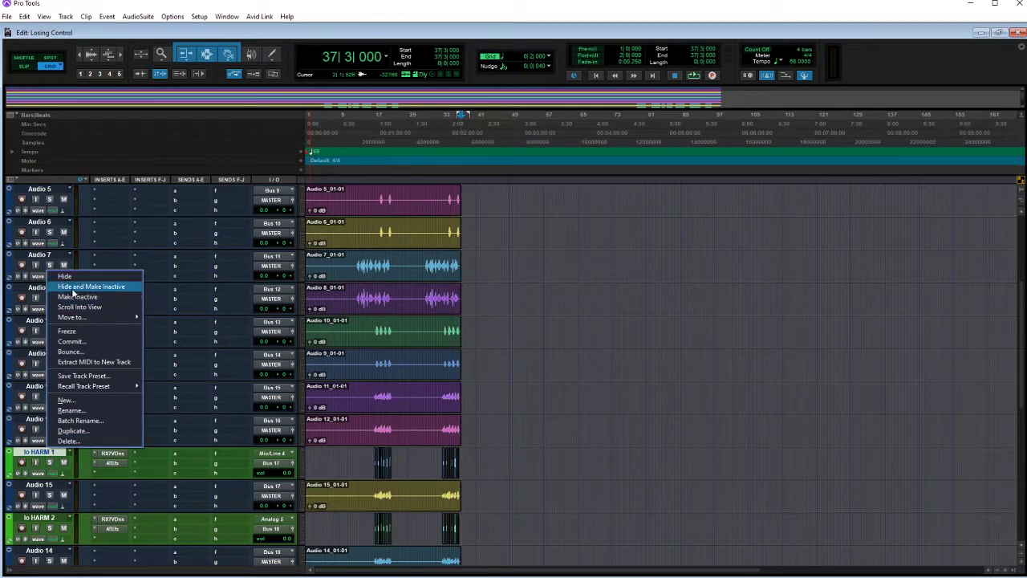
pyautogui.click(89, 289)
pyautogui.scroll(-2, 104, 418)
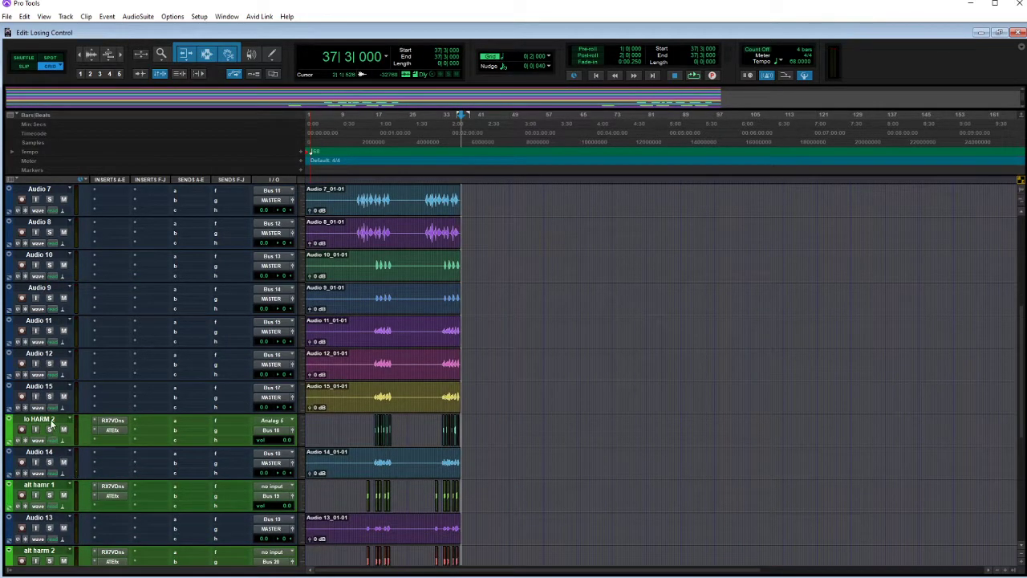
pyautogui.rightClick(50, 419)
pyautogui.click(88, 262)
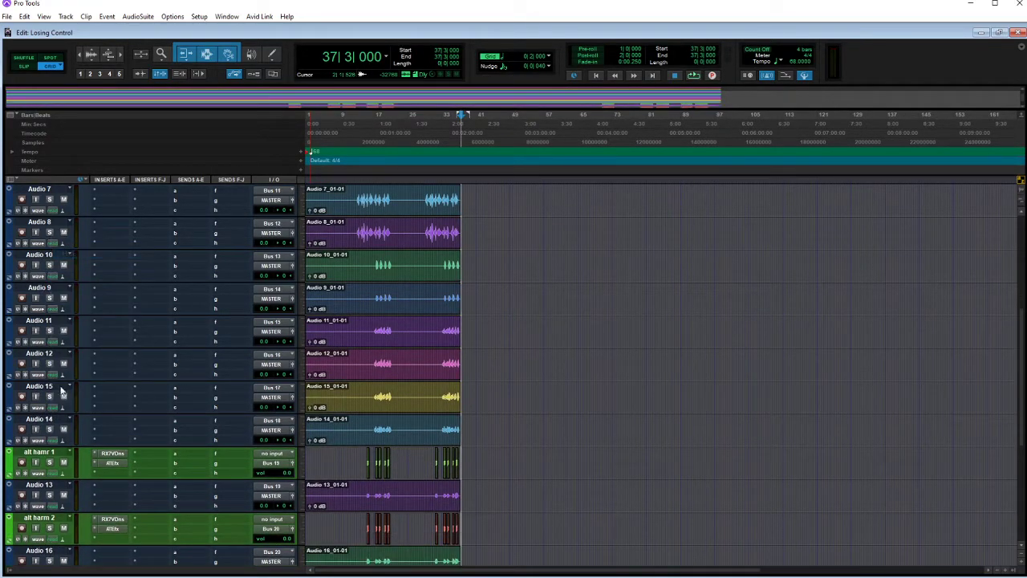
# Hide and make inactive the original alt hamr 1 and alt harm 2 tracks
pyautogui.rightClick(49, 455)
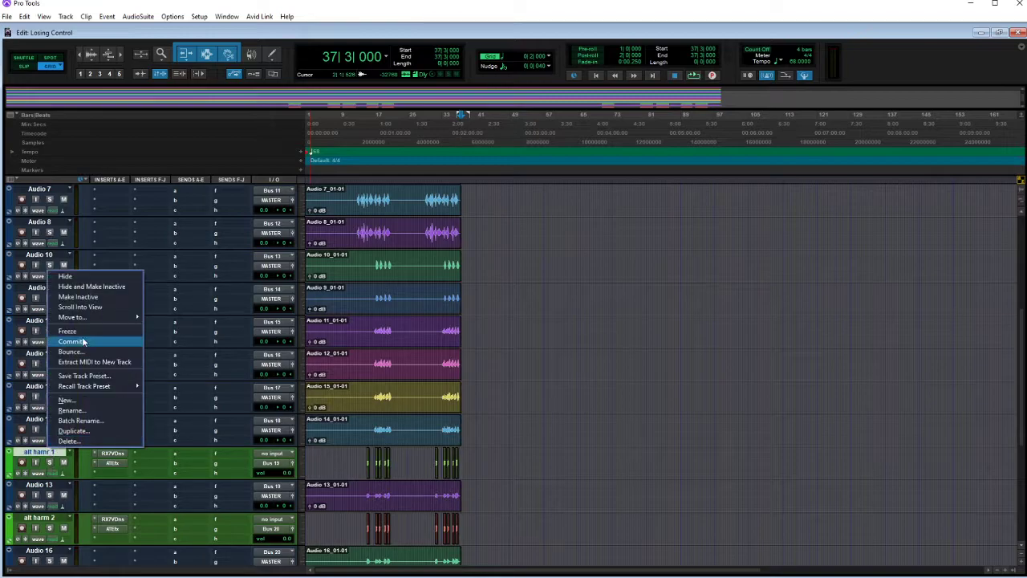
pyautogui.click(92, 286)
pyautogui.scroll(-1, 141, 469)
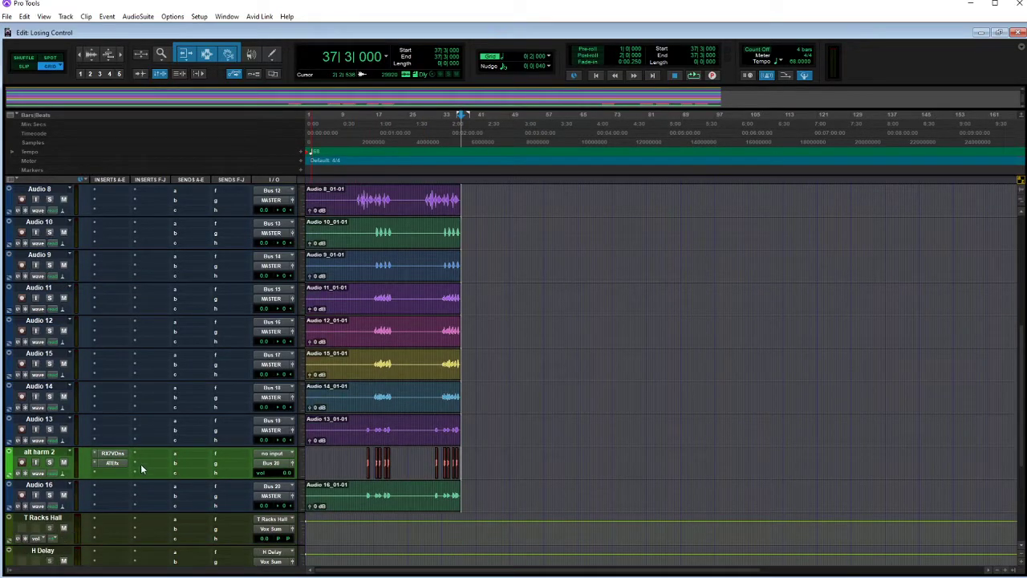
pyautogui.rightClick(36, 457)
pyautogui.click(92, 286)
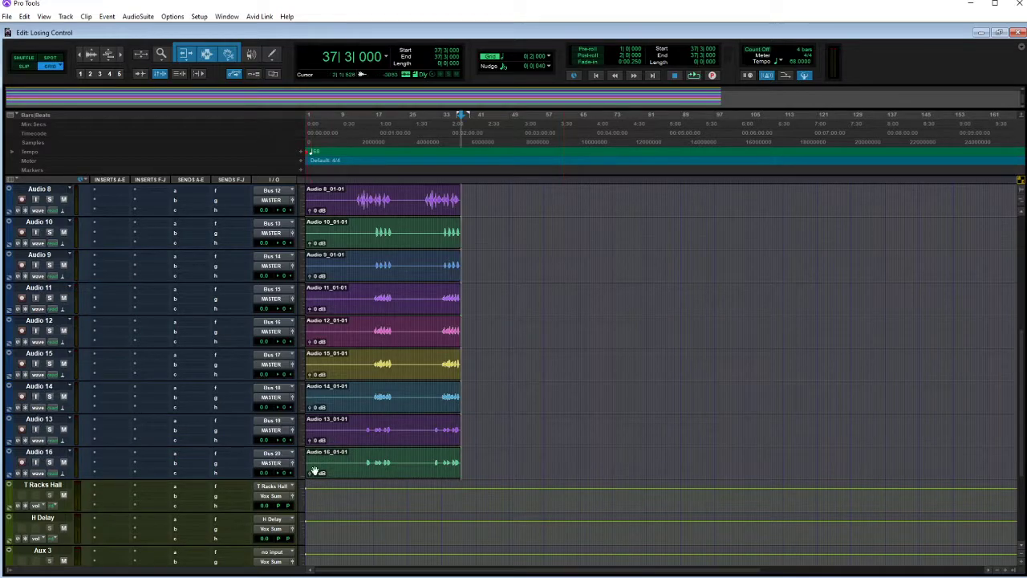
# Place the edit cursor at 4|3|000 on the Audio 1 track, just before its first vocal phrase
pyautogui.scroll(9, 426, 482)
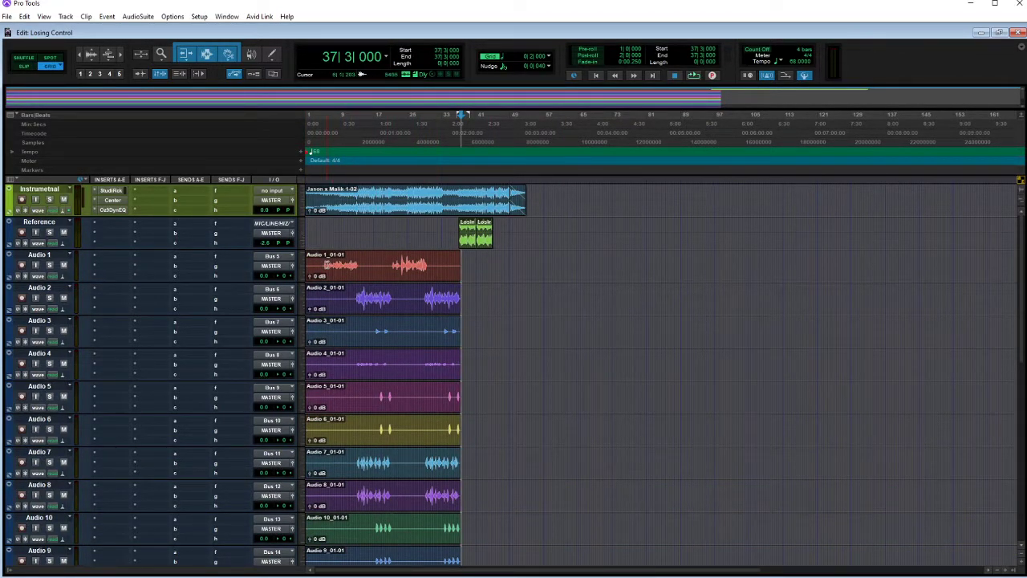
pyautogui.scroll(-9, 543, 371)
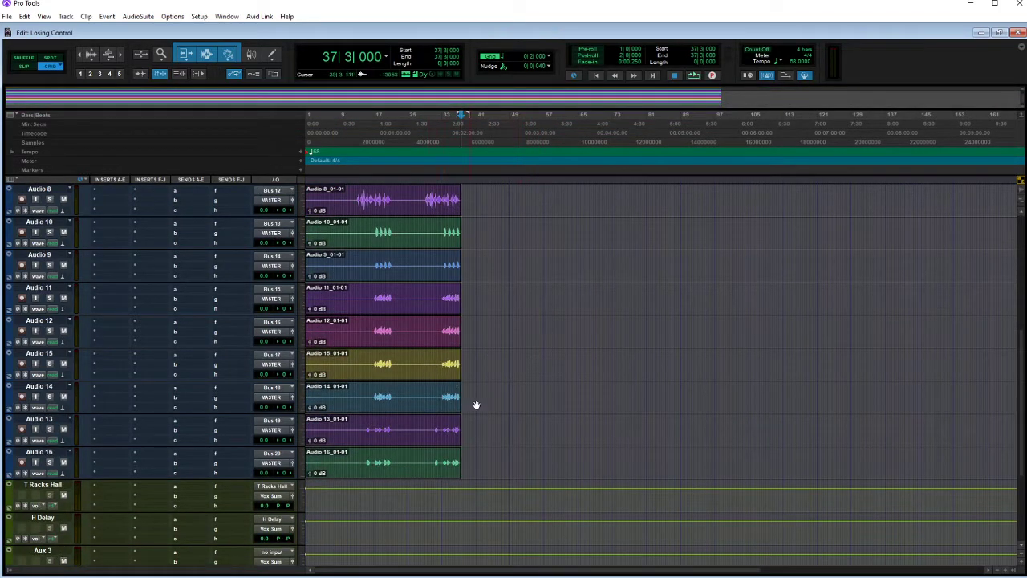
pyautogui.scroll(7, 487, 410)
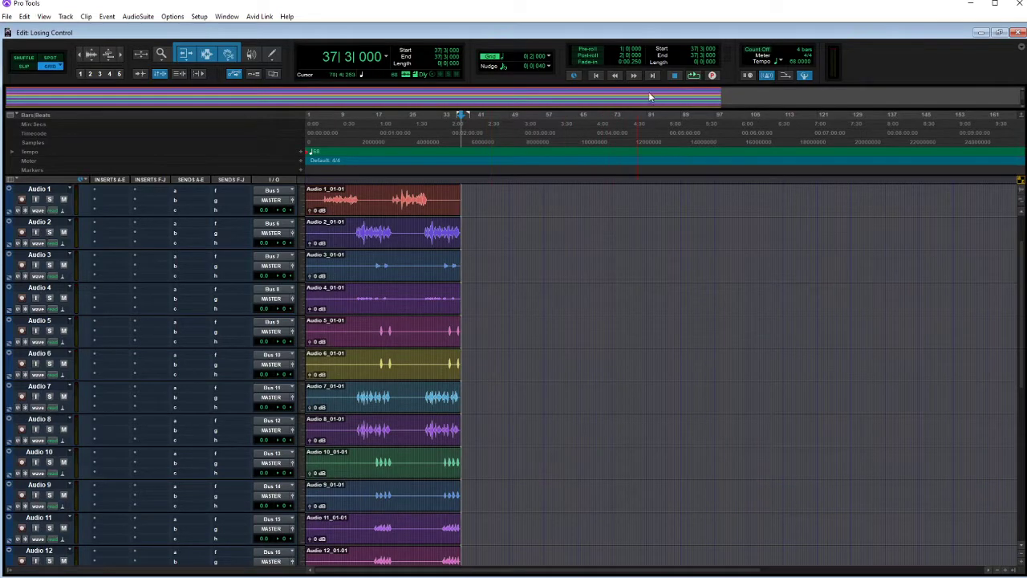
pyautogui.click(598, 74)
pyautogui.scroll(2, 325, 304)
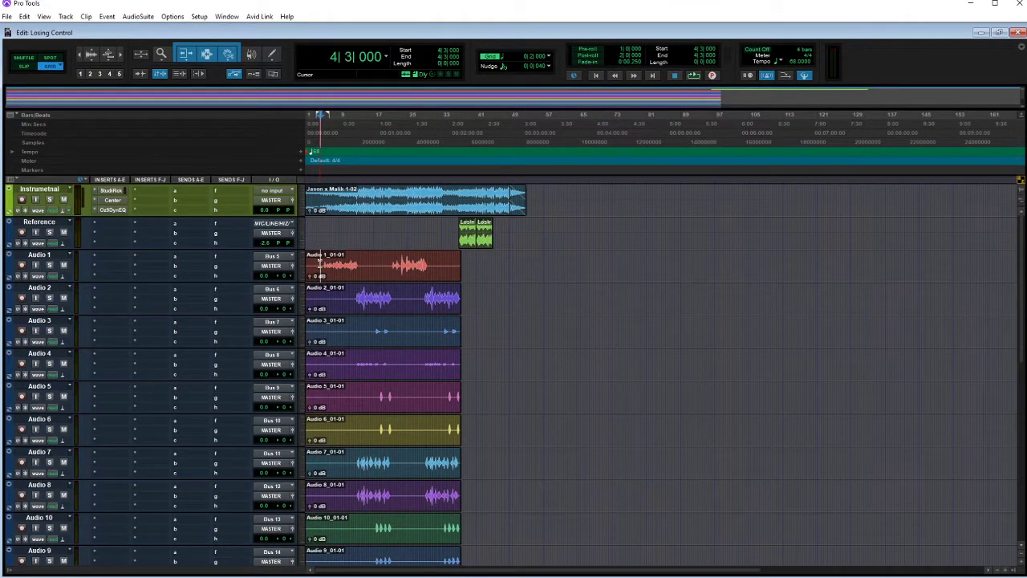
pyautogui.scroll(3, 319, 263)
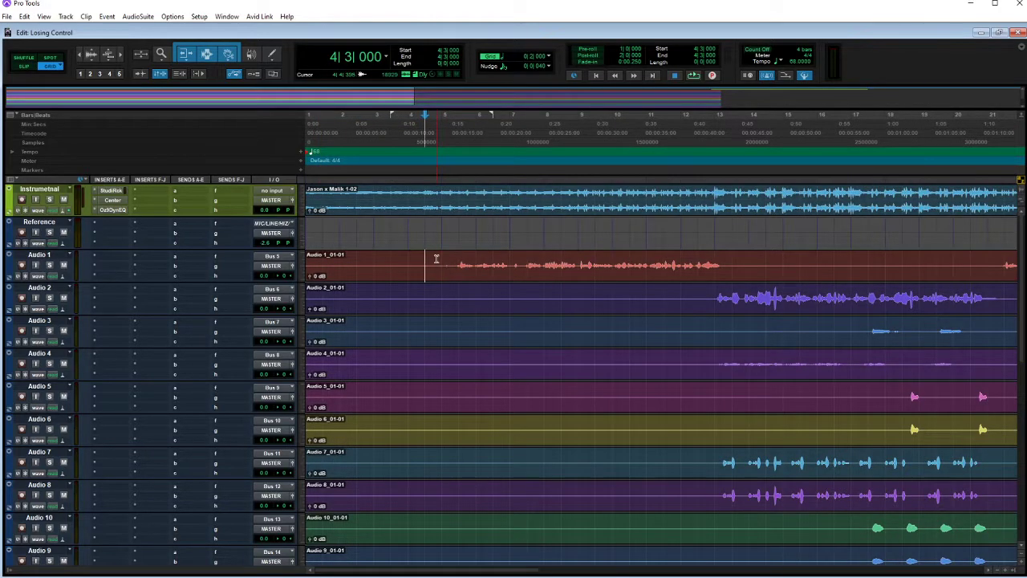
pyautogui.scroll(-1, 518, 337)
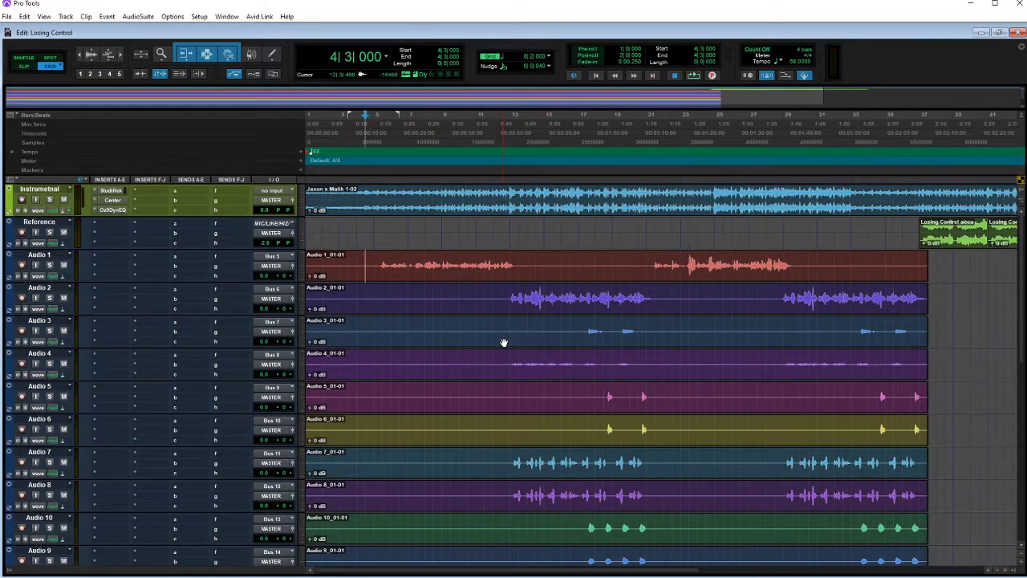
# Increase the height of all tracks and look through the printed vocal, aux and master tracks
pyautogui.click(1022, 566)
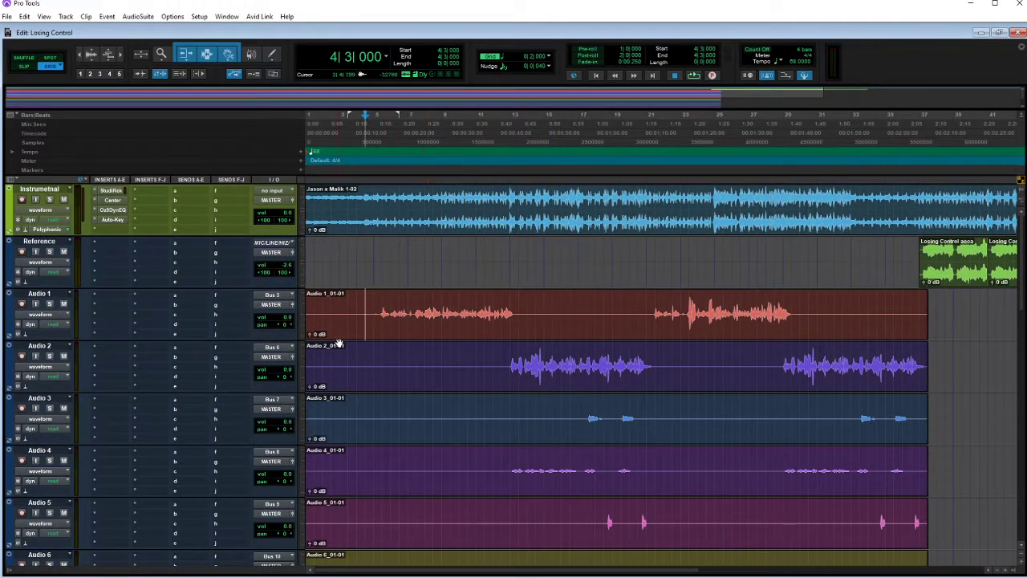
pyautogui.scroll(-15, 563, 313)
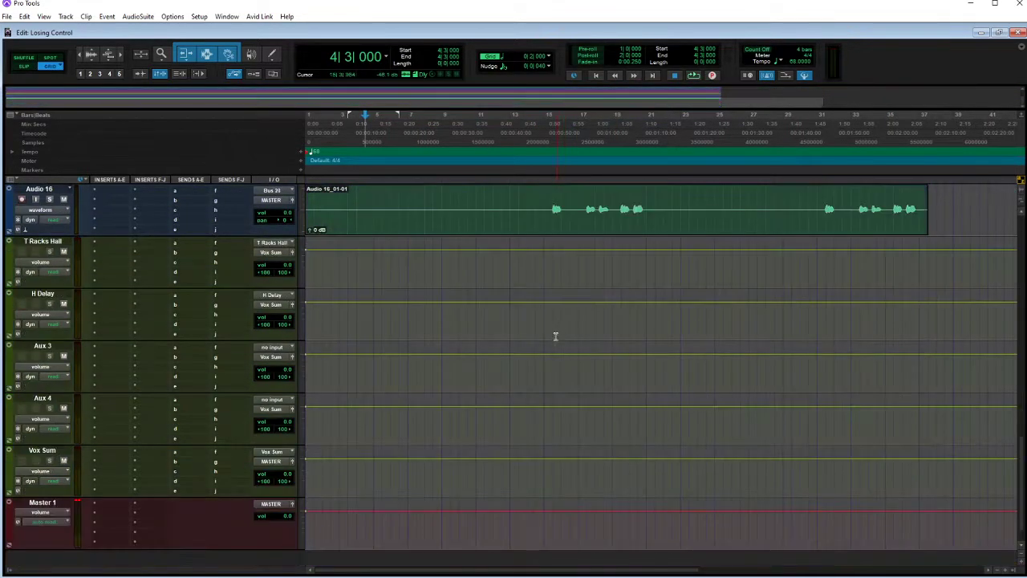
pyautogui.scroll(10, 552, 358)
pyautogui.scroll(8, 554, 366)
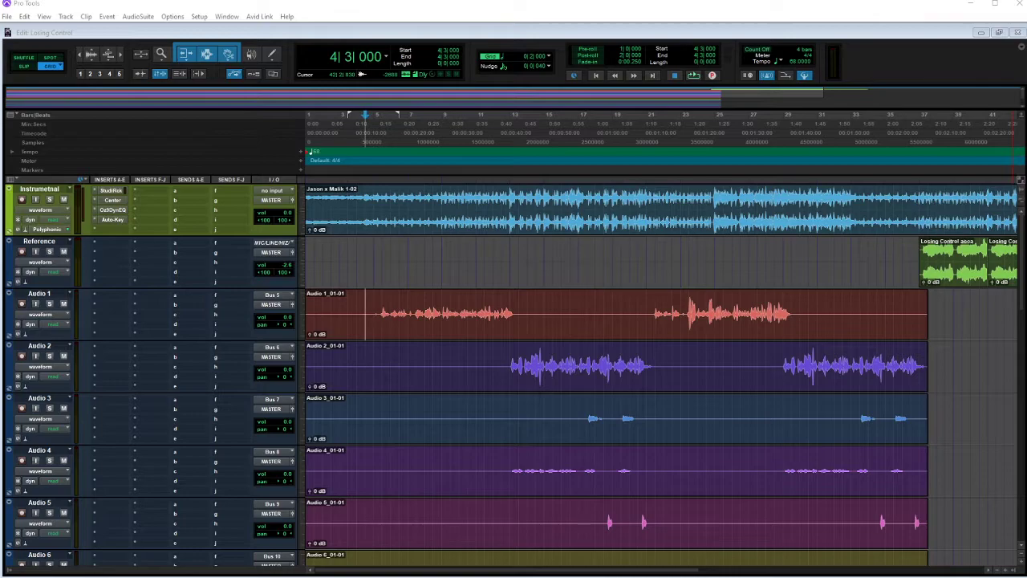
# Play the printed lead vocal with the instrumental from 4|3|000 for a short check and stop playback
pyautogui.click(435, 16)
pyautogui.press('space')
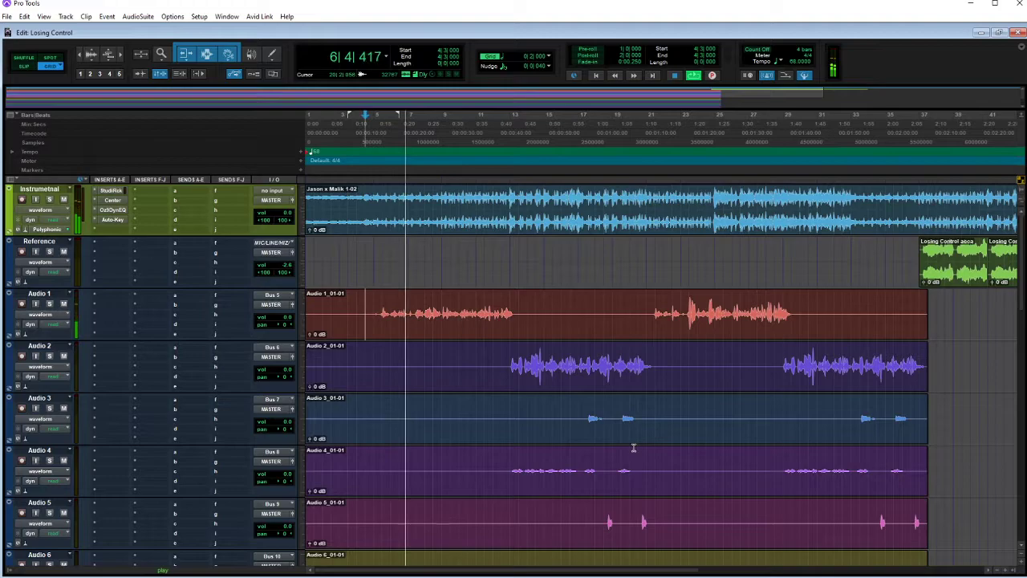
pyautogui.press('space')
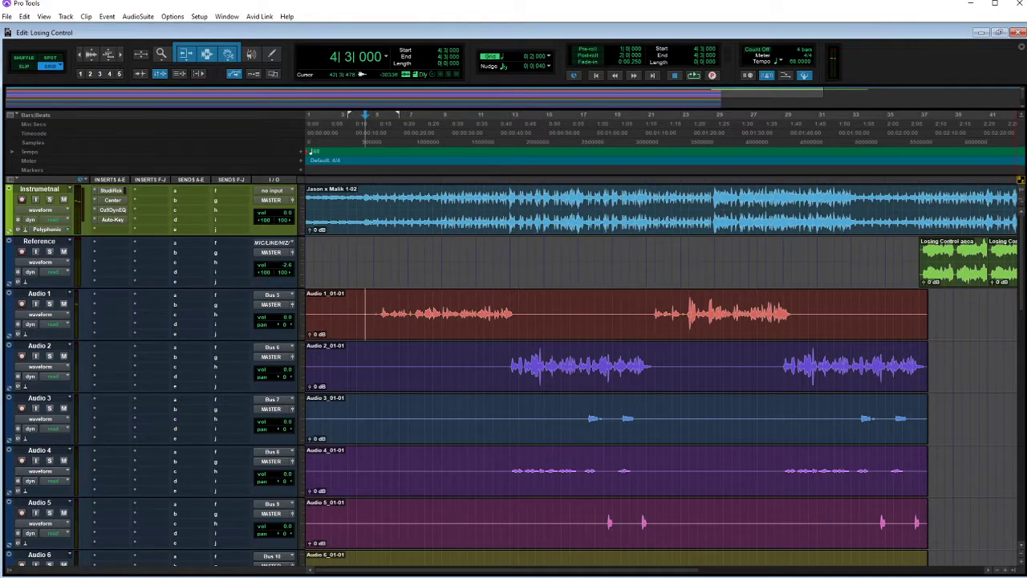